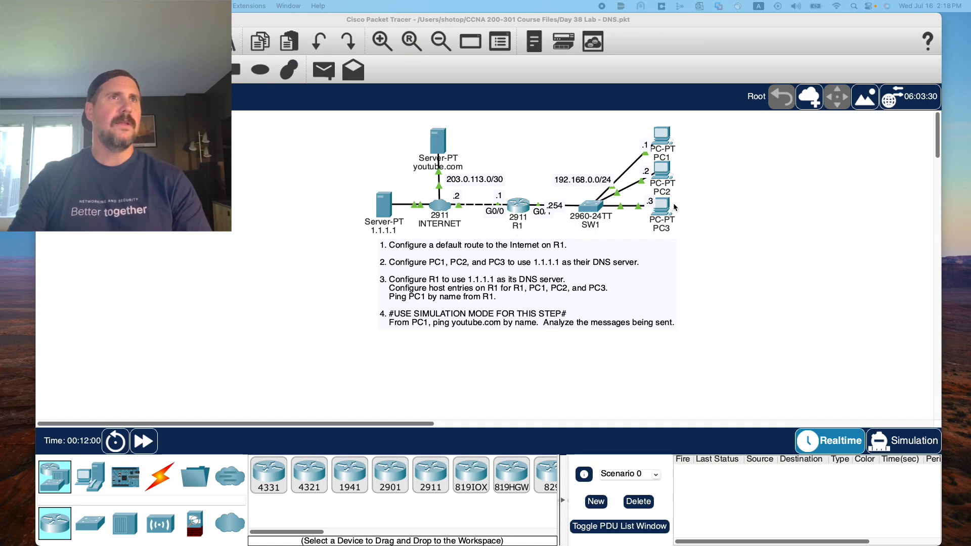
{"action": "left_click", "coordinate": [667, 204]}
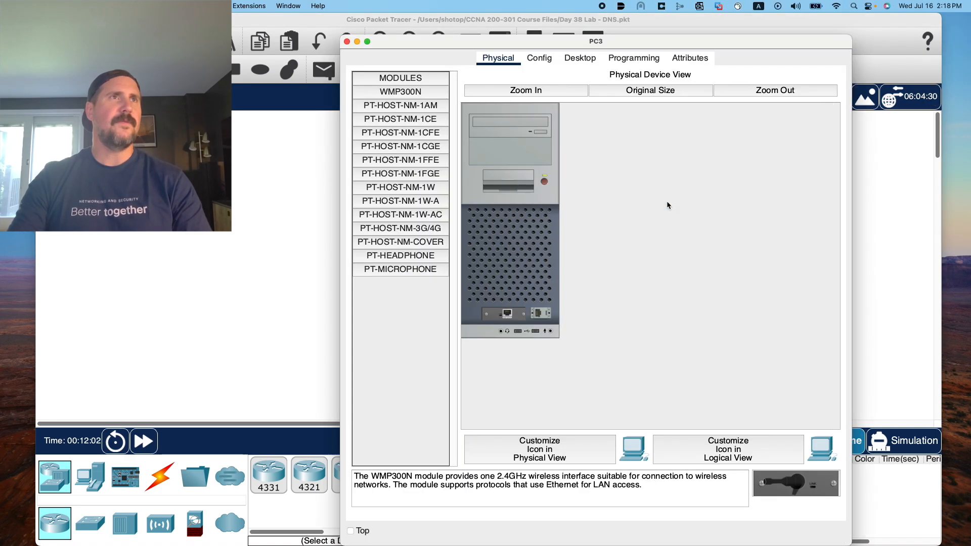
{"action": "left_click", "coordinate": [580, 58]}
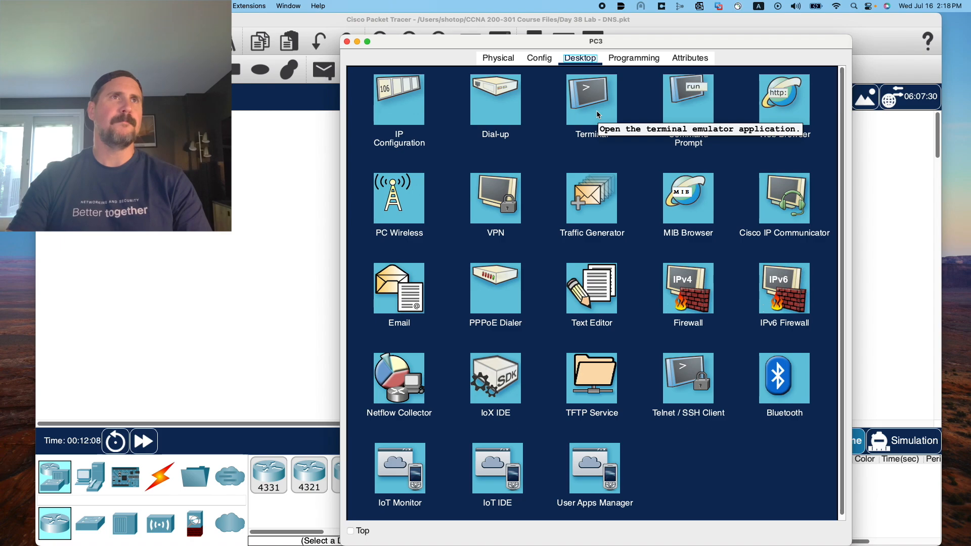
{"action": "left_click", "coordinate": [687, 99]}
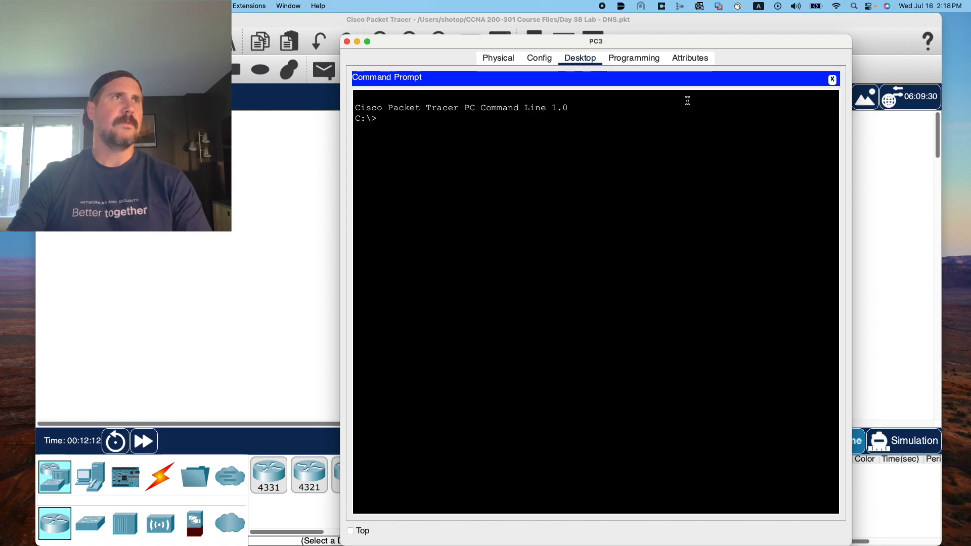
{"action": "type", "text": "ping"}
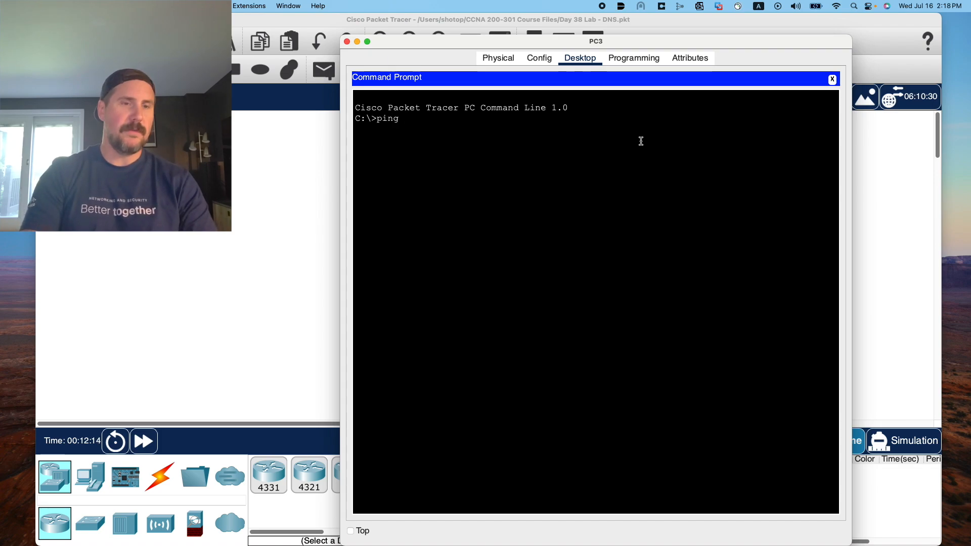
{"action": "type", "text": " www.youtube.com"}
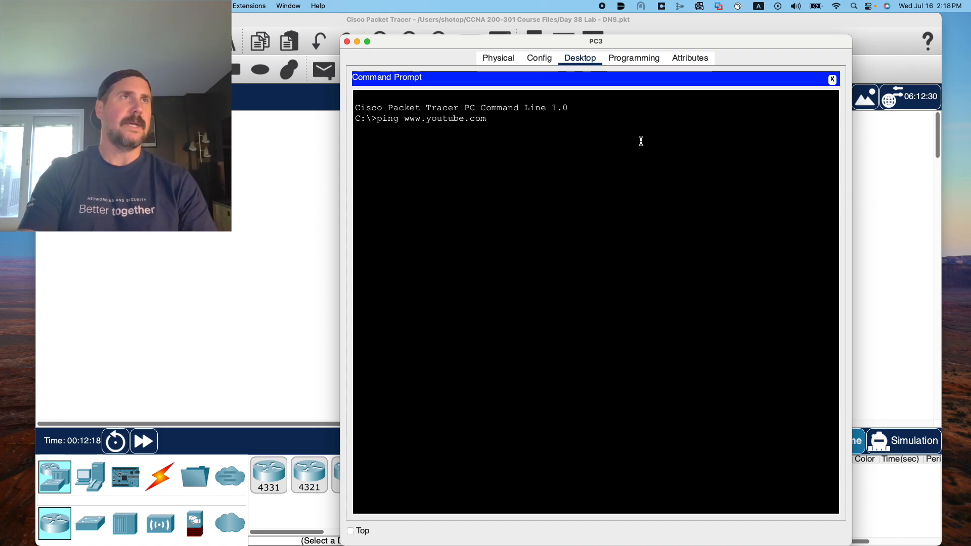
{"action": "key", "text": "Return"}
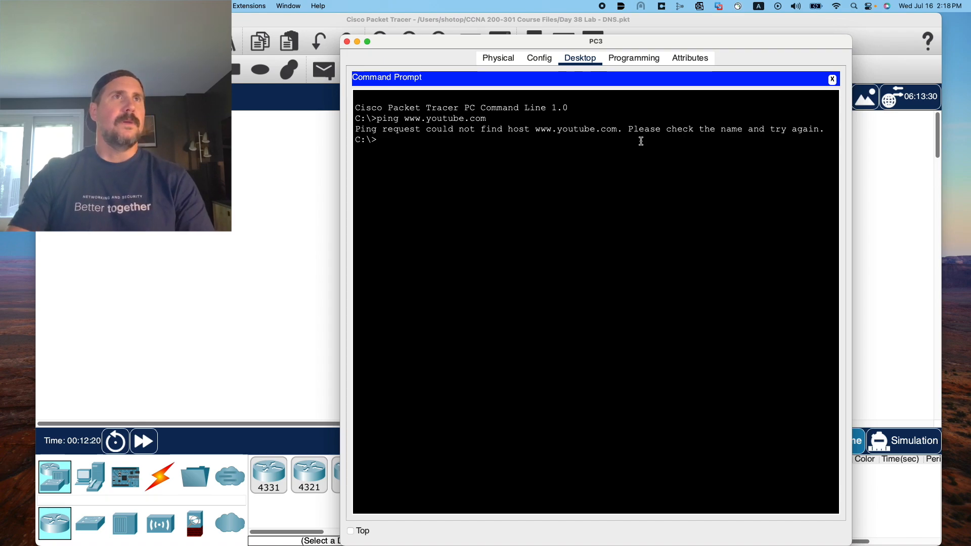
{"action": "left_click", "coordinate": [347, 42]}
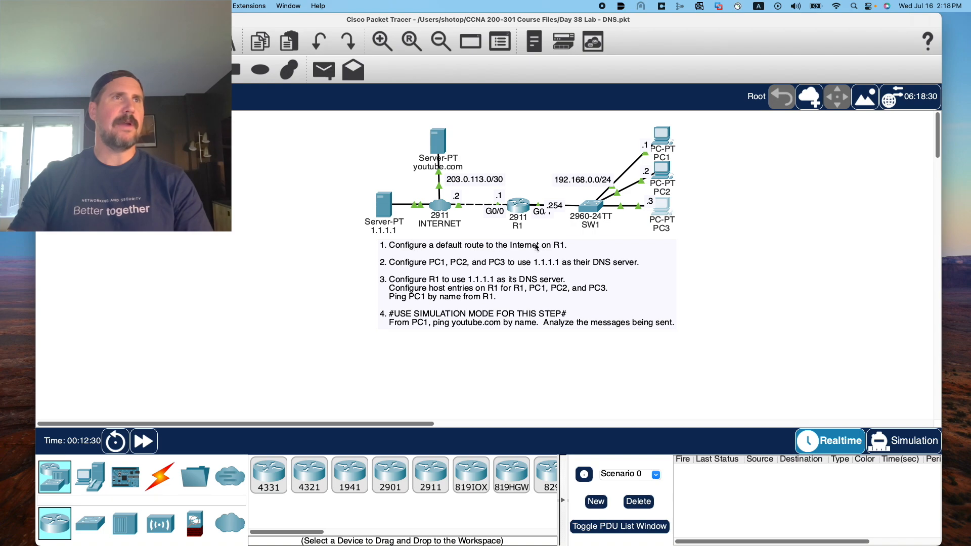
Open router R1's command line and enter global configuration mode with en and conf t.
{"action": "left_click", "coordinate": [520, 212]}
{"action": "left_click_drag", "start_coordinate": [492, 46], "coordinate": [601, 45]}
{"action": "left_click", "coordinate": [719, 53]}
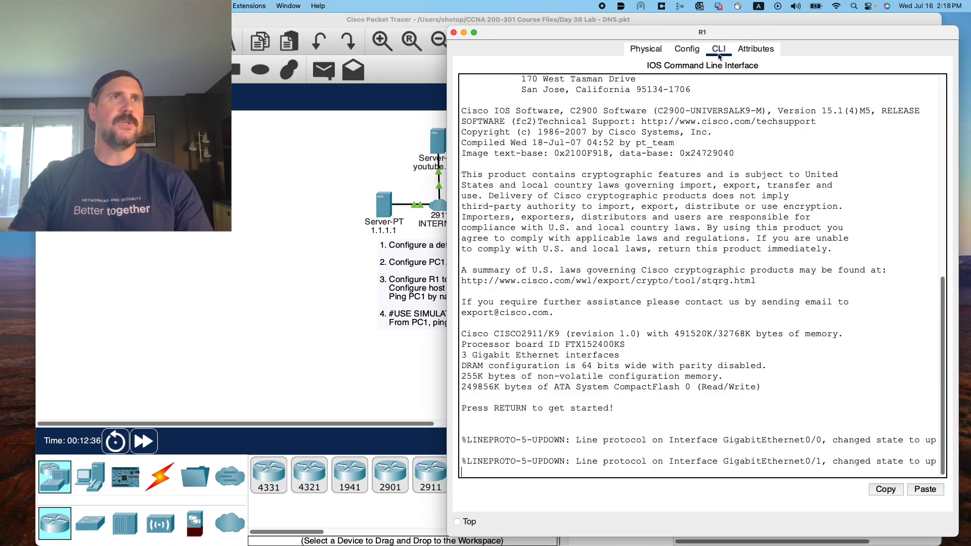
{"action": "key", "text": "Return"}
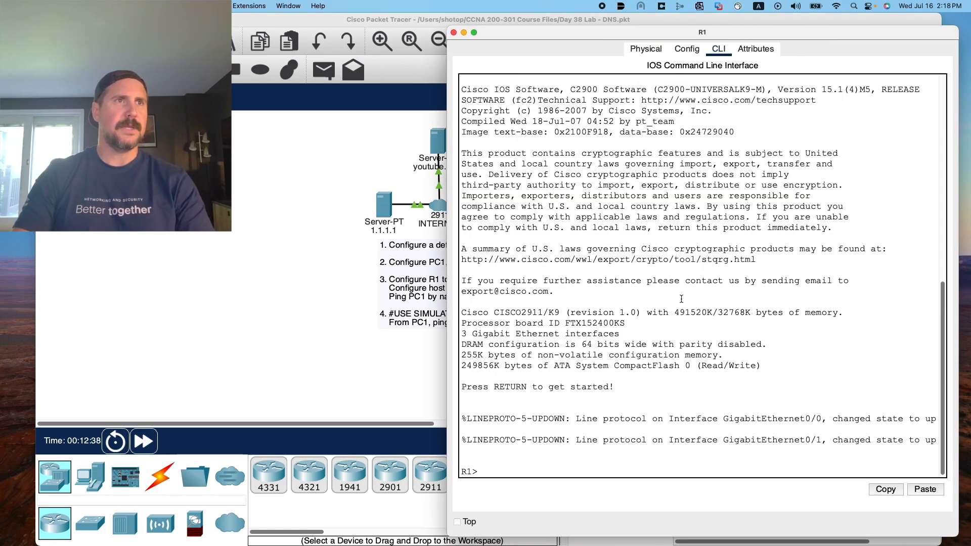
{"action": "key", "text": "Return"}
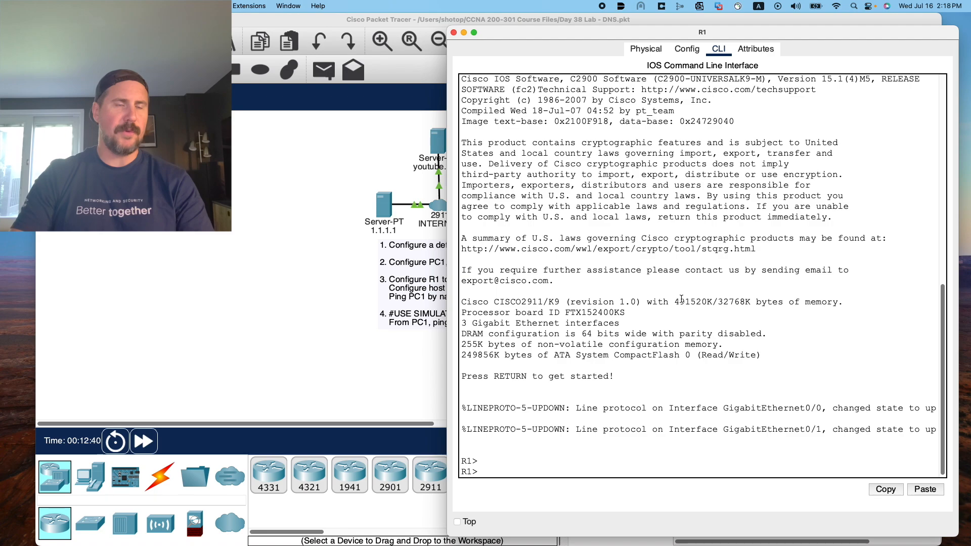
{"action": "type", "text": "en"}
{"action": "key", "text": "Return"}
{"action": "type", "text": "vong"}
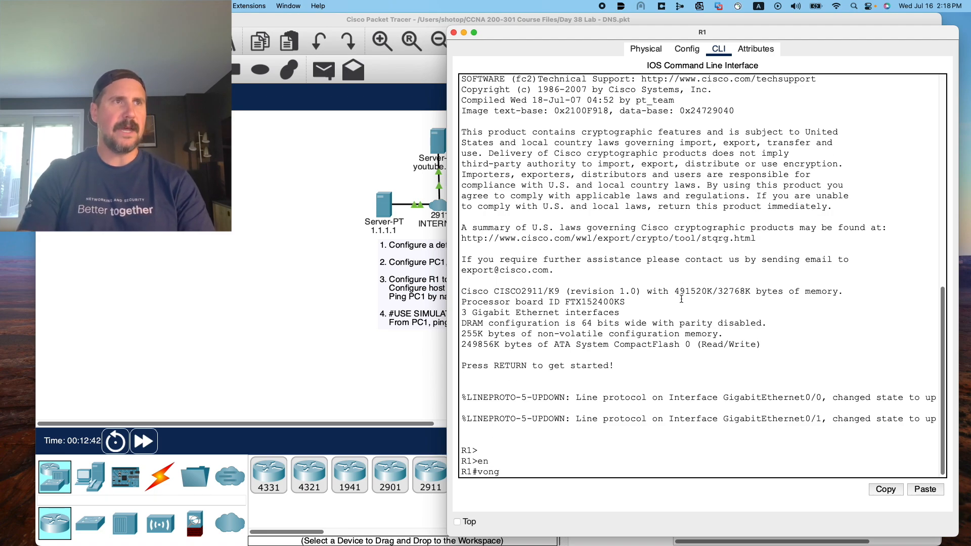
{"action": "key", "text": "BackSpace"}
{"action": "type", "text": "conf t"}
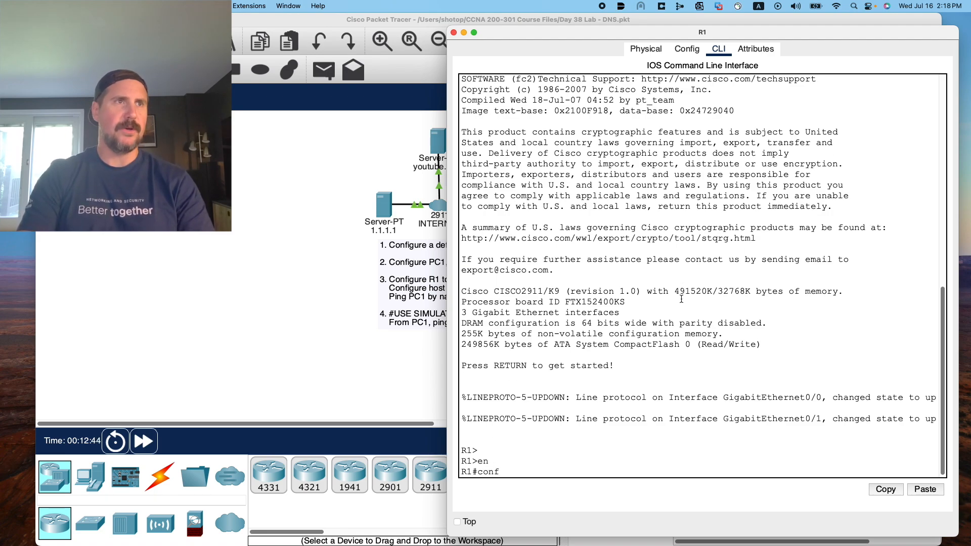
{"action": "key", "text": "Return"}
Configure a default route on R1 toward the Internet router with ip route 0.0.0.0 0.0.0.0 203.0.113.2, checking the syntax help for each argument.
{"action": "type", "text": "ip rou"}
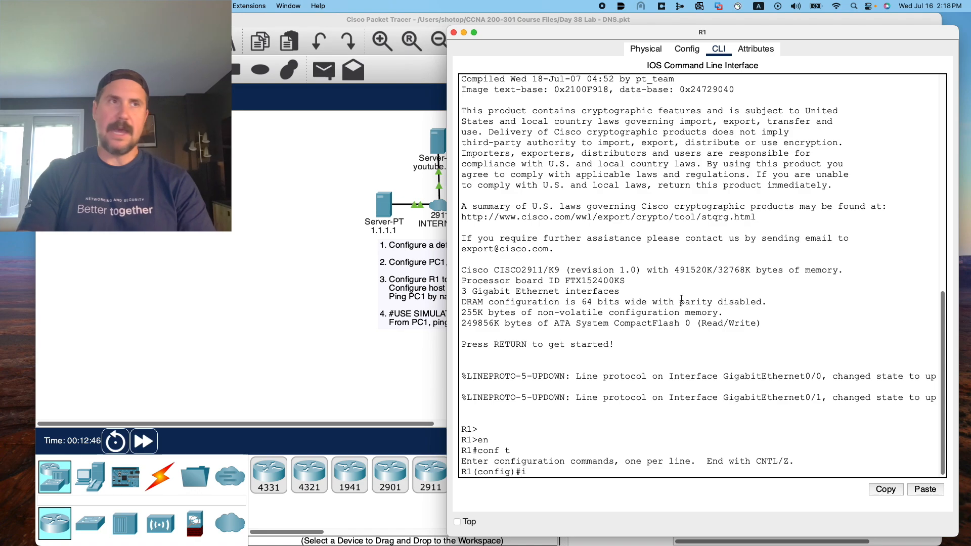
{"action": "key", "text": "Tab"}
{"action": "type", "text": "te "}
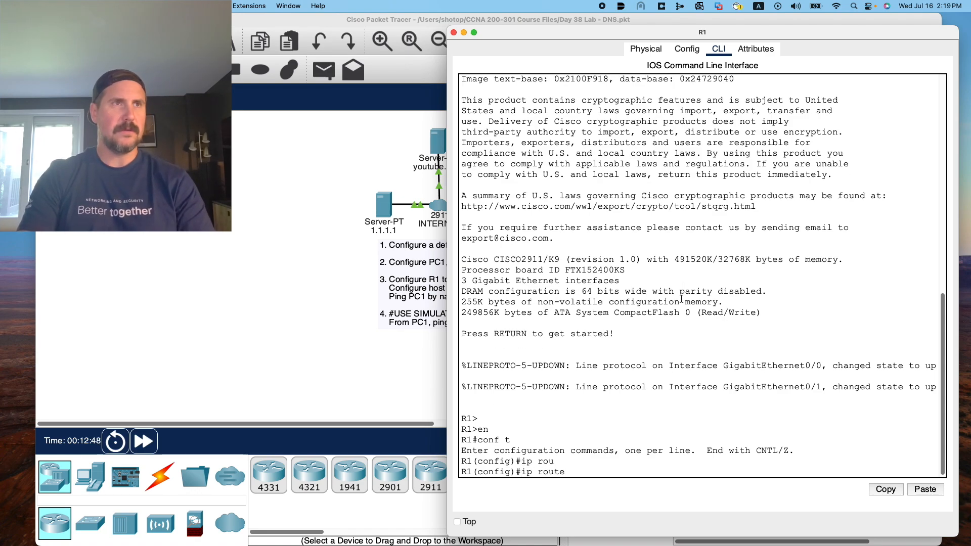
{"action": "type", "text": "?"}
{"action": "type", "text": "0.0.0.0"}
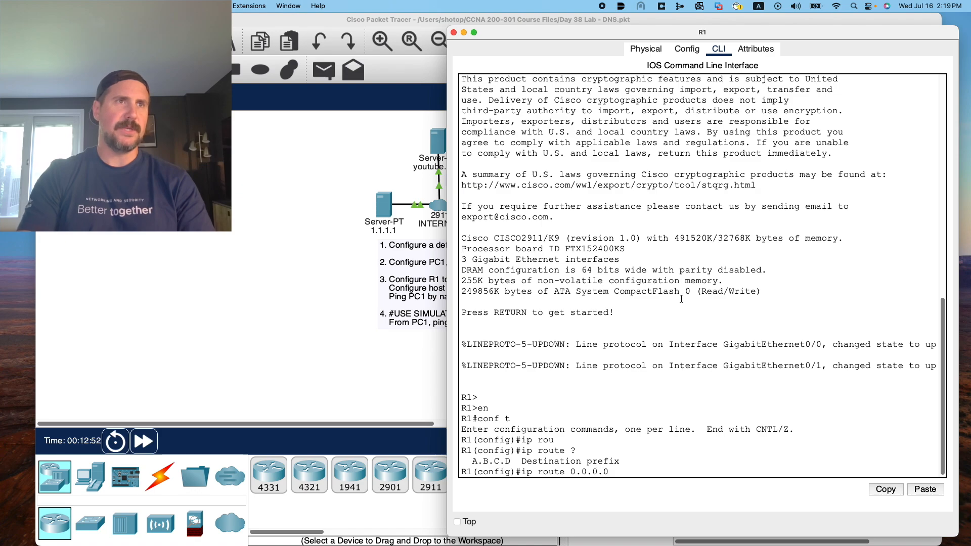
{"action": "type", "text": " ?0.0"}
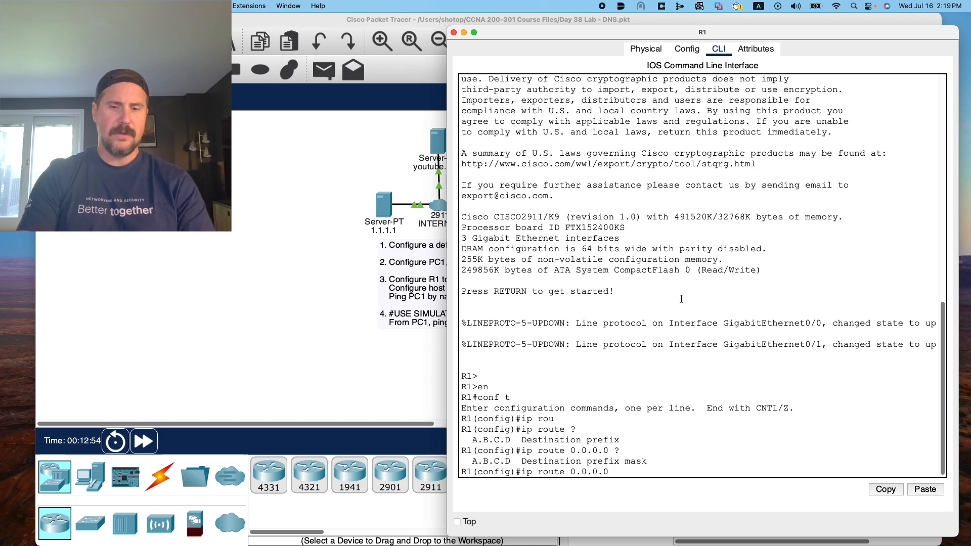
{"action": "type", "text": ".0.0 ?"}
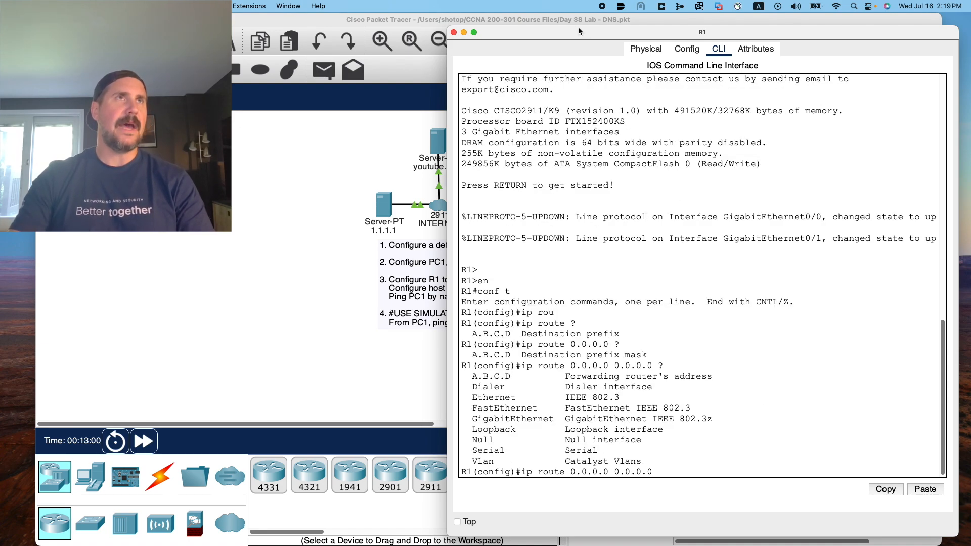
{"action": "left_click_drag", "start_coordinate": [573, 33], "coordinate": [441, 348]}
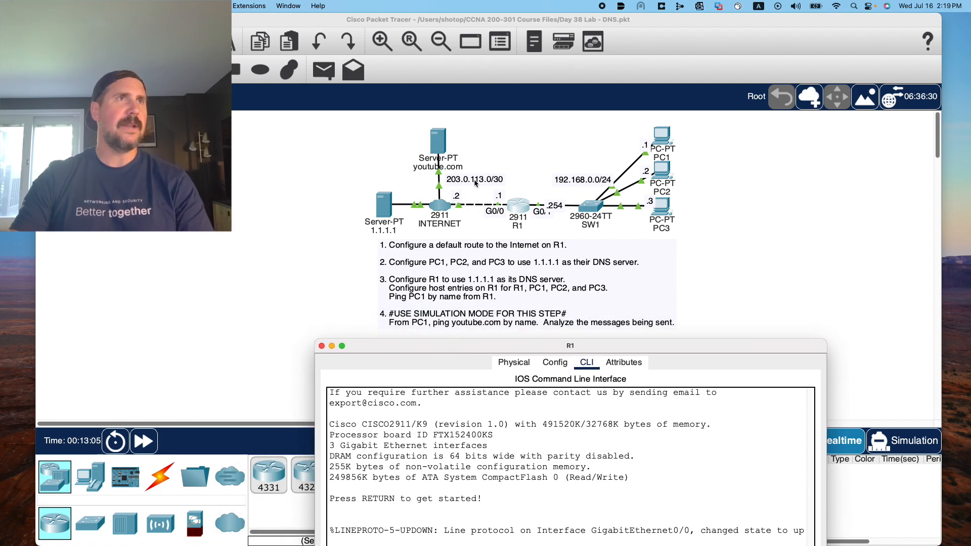
{"action": "left_click_drag", "start_coordinate": [687, 344], "coordinate": [713, 21]}
{"action": "type", "text": "203.0."}
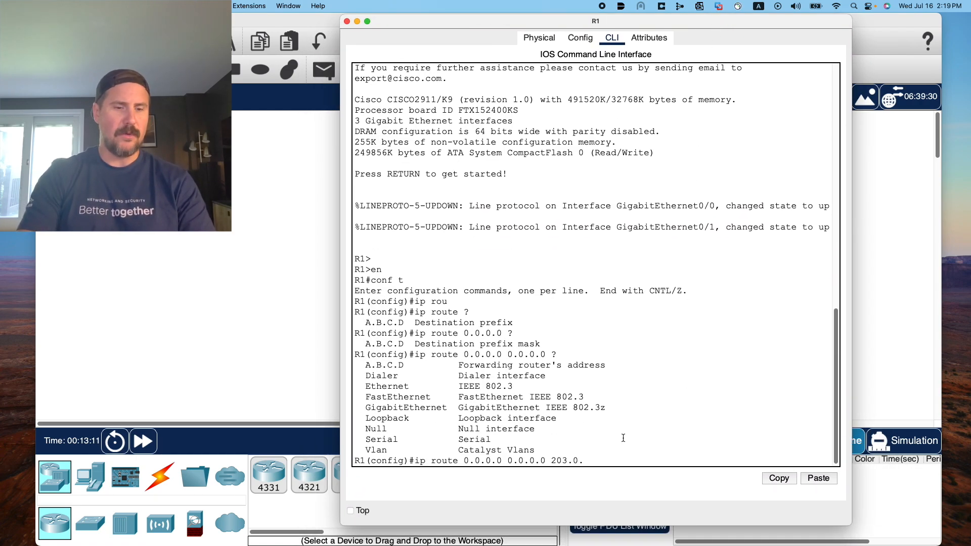
{"action": "type", "text": "113.2"}
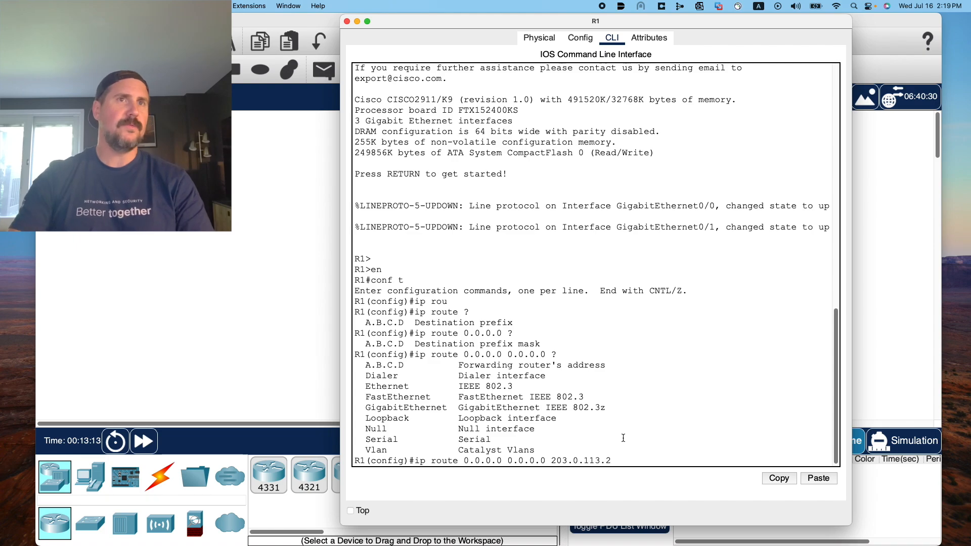
{"action": "key", "text": "Return"}
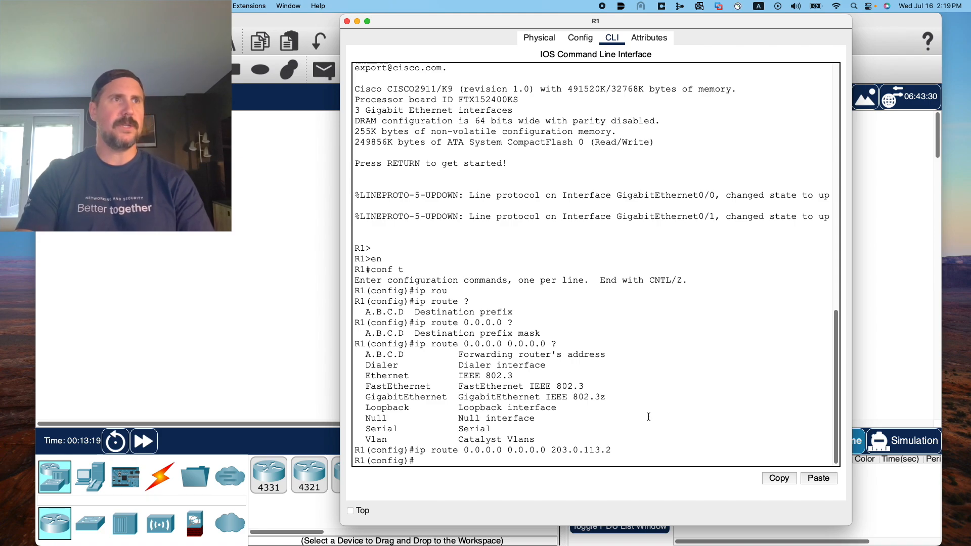
Display R1's routing table with do show ip route and highlight the gateway of last resort line.
{"action": "type", "text": "do show ip route"}
{"action": "key", "text": "Return"}
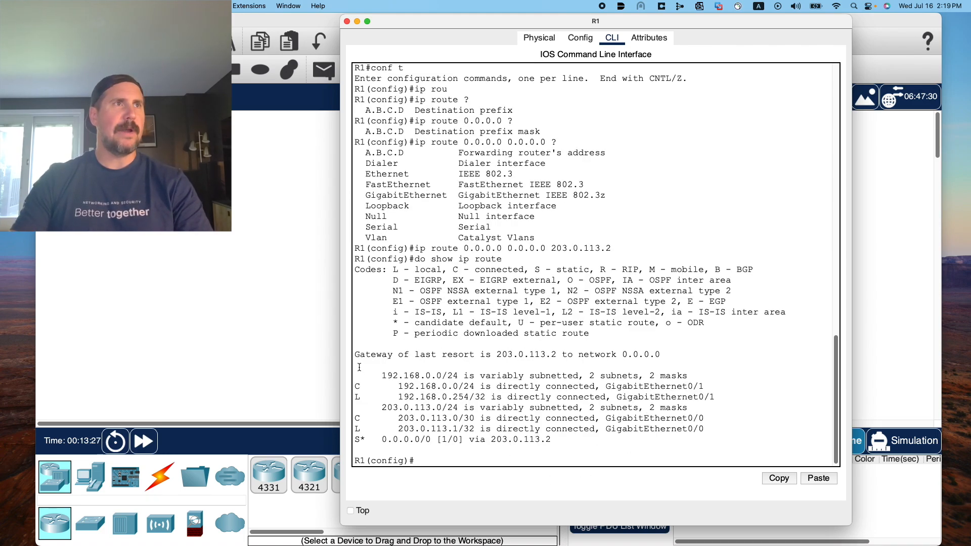
{"action": "left_click_drag", "start_coordinate": [355, 354], "coordinate": [691, 357]}
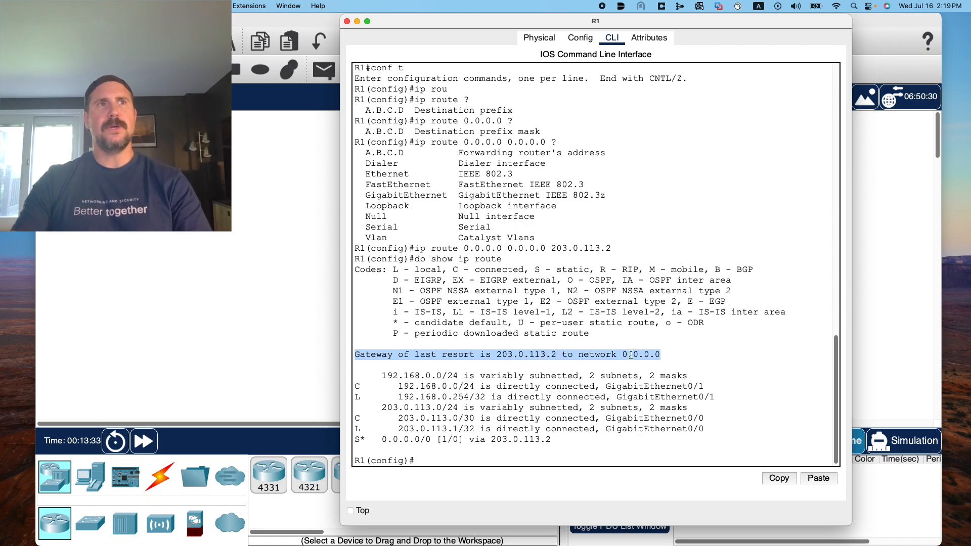
Ping 1.1.1.1 twice from PC3's Command Prompt to test the default route, and close the PC3 window.
{"action": "left_click_drag", "start_coordinate": [454, 32], "coordinate": [760, 114]}
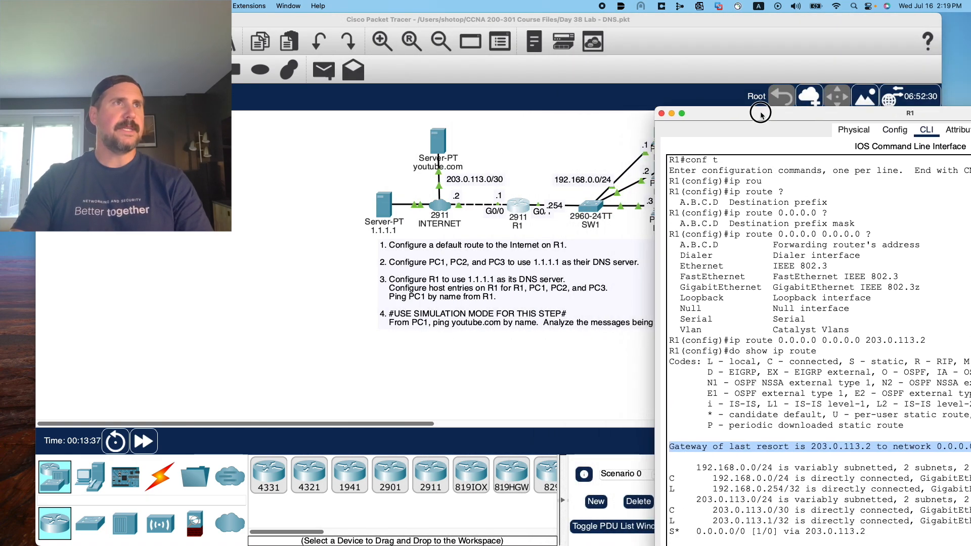
{"action": "left_click_drag", "start_coordinate": [760, 115], "coordinate": [432, 268]}
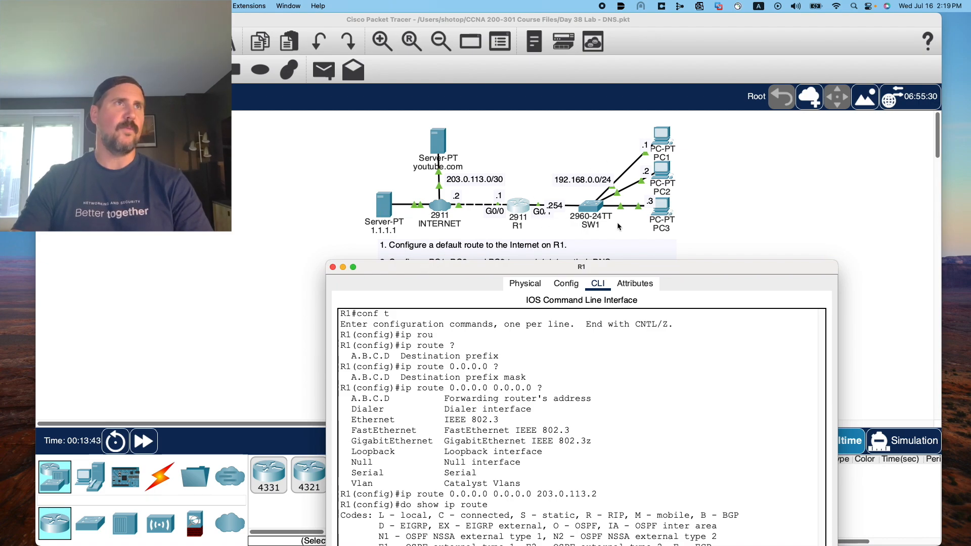
{"action": "left_click", "coordinate": [663, 204]}
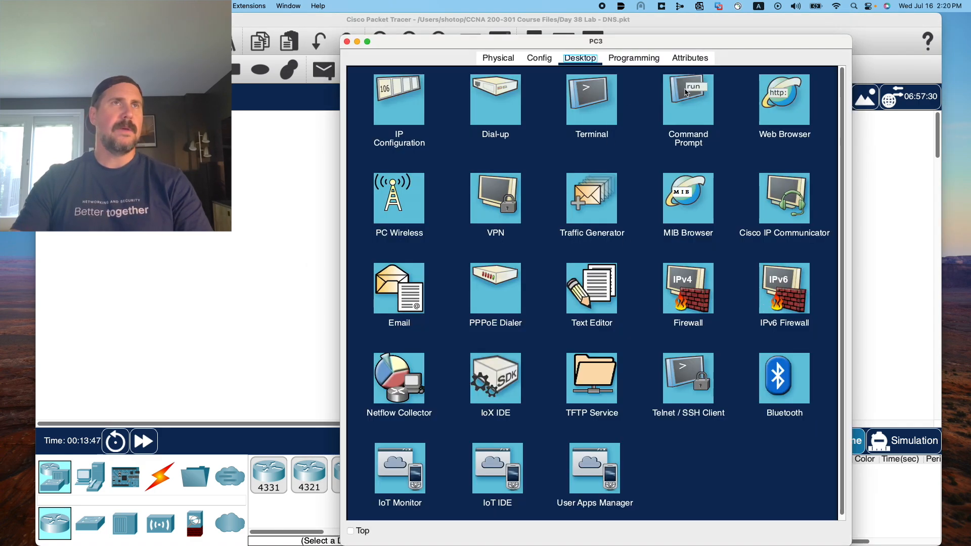
{"action": "left_click", "coordinate": [685, 92]}
{"action": "type", "text": "ping 1.1.1.1"}
{"action": "key", "text": "Return"}
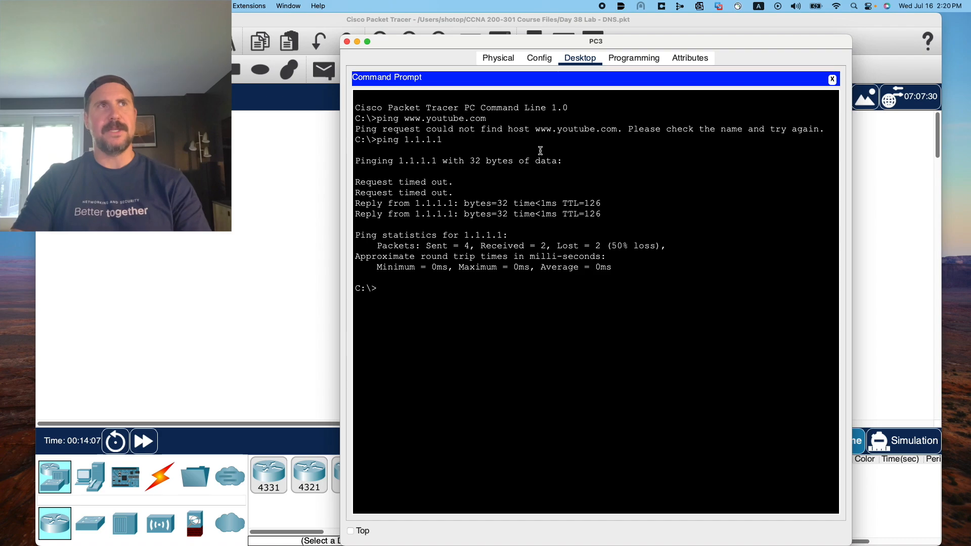
{"action": "key", "text": "Up"}
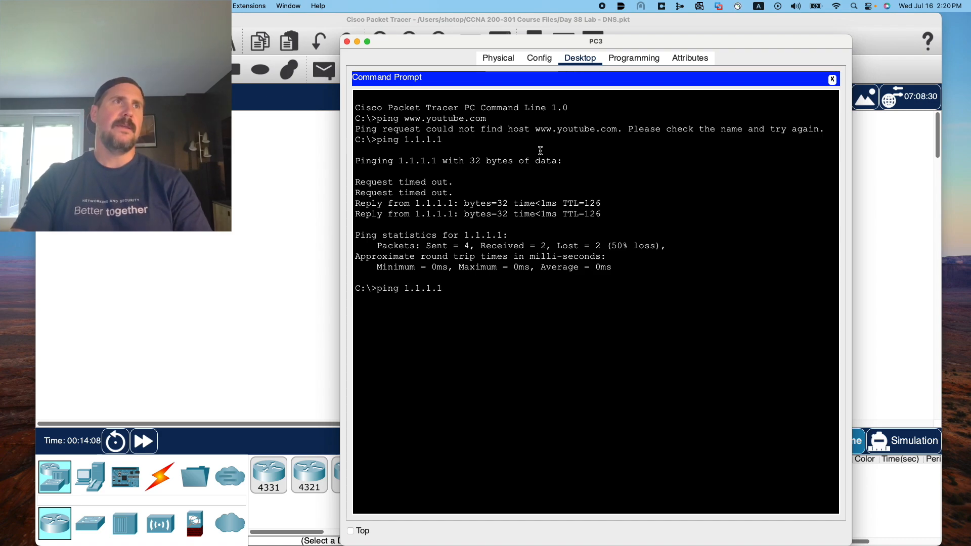
{"action": "key", "text": "Return"}
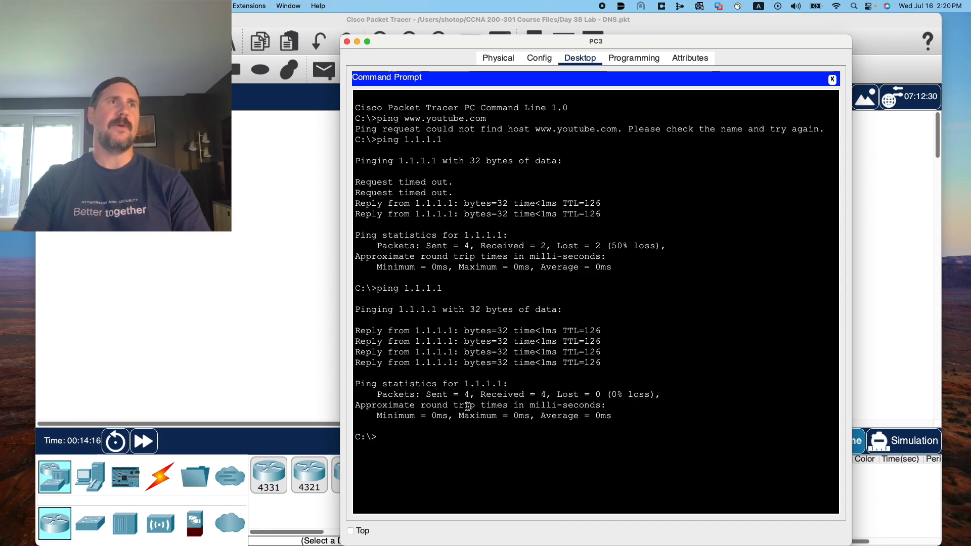
{"action": "left_click", "coordinate": [346, 41]}
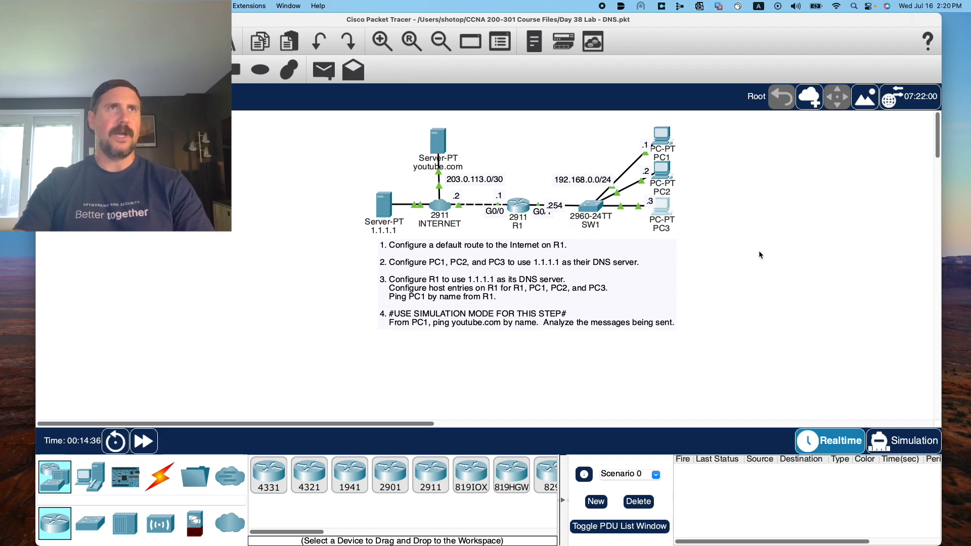
Display PC1's full network configuration from its Command Prompt with ipconfig /all, paging to the end of the output.
{"action": "left_click", "coordinate": [662, 135]}
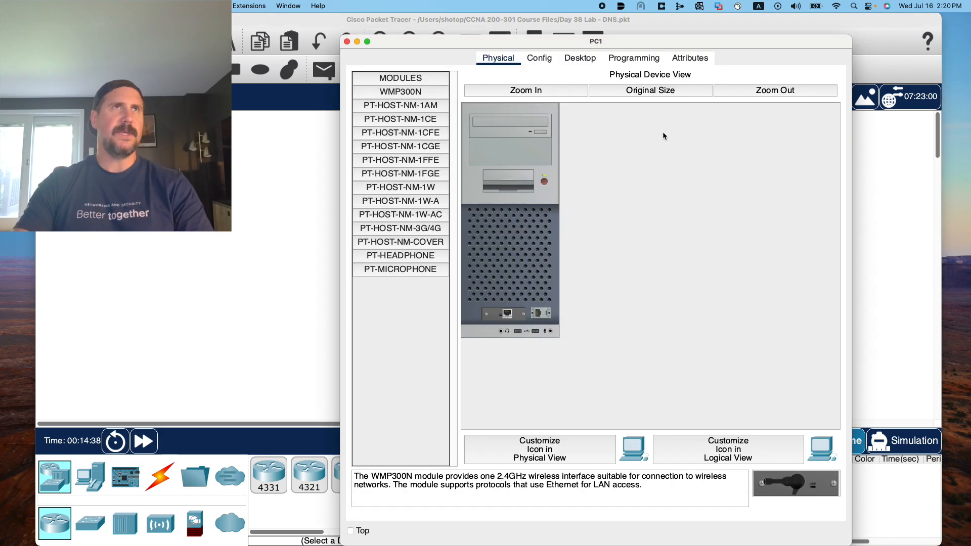
{"action": "left_click", "coordinate": [580, 58]}
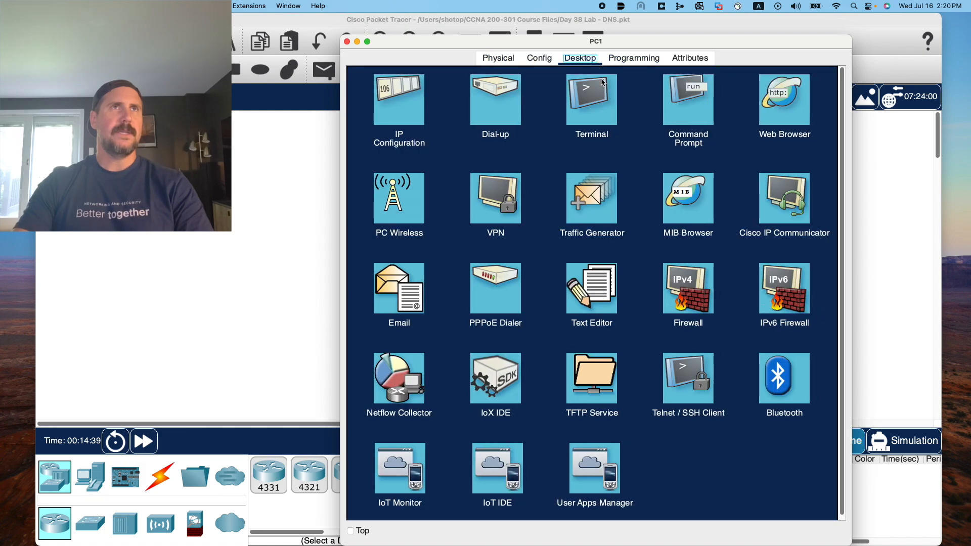
{"action": "left_click", "coordinate": [690, 111]}
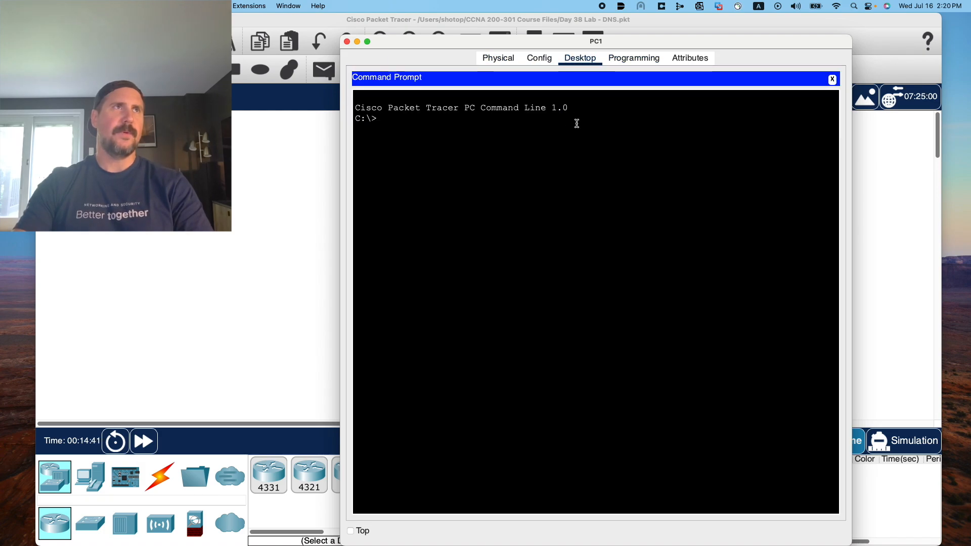
{"action": "type", "text": "dn"}
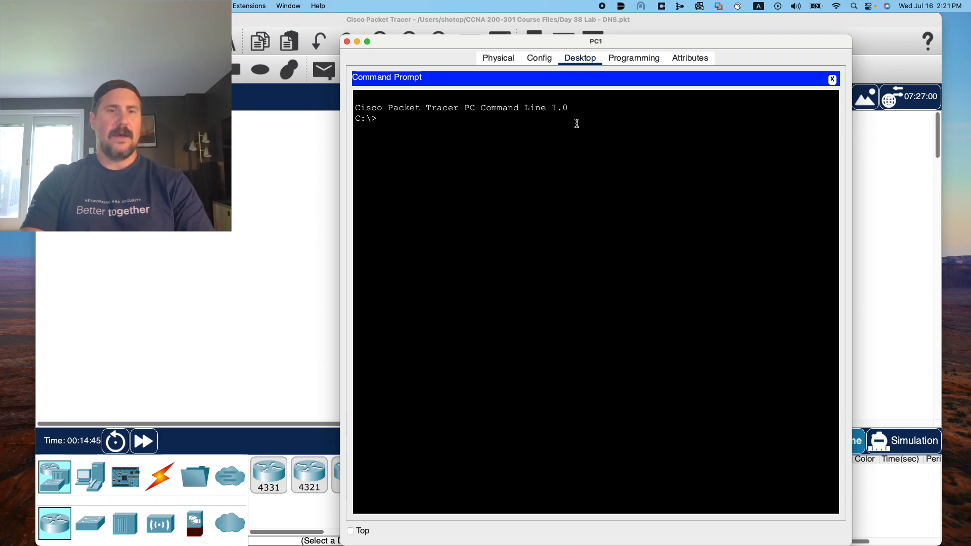
{"action": "type", "text": "ipconfig "}
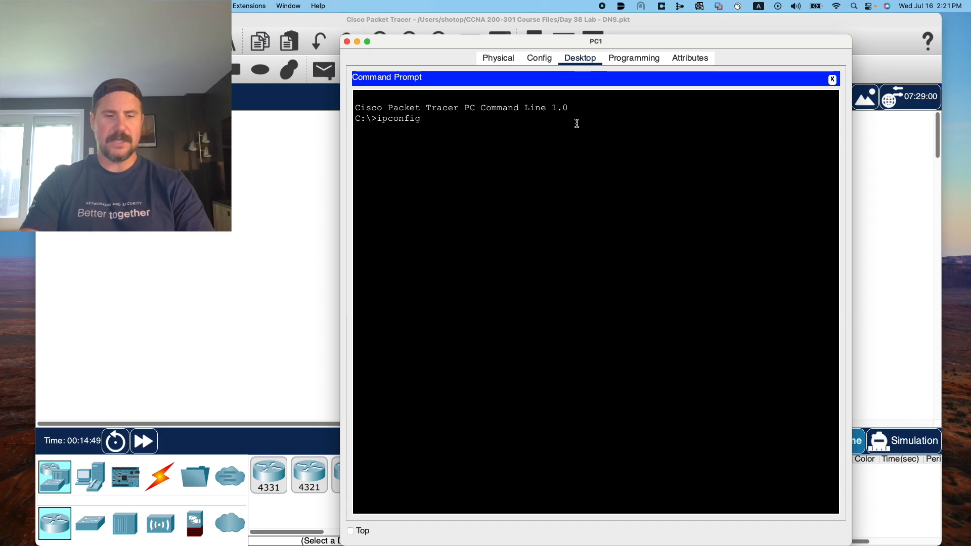
{"action": "type", "text": "/aa"}
{"action": "key", "text": "Return"}
{"action": "key", "text": "Up"}
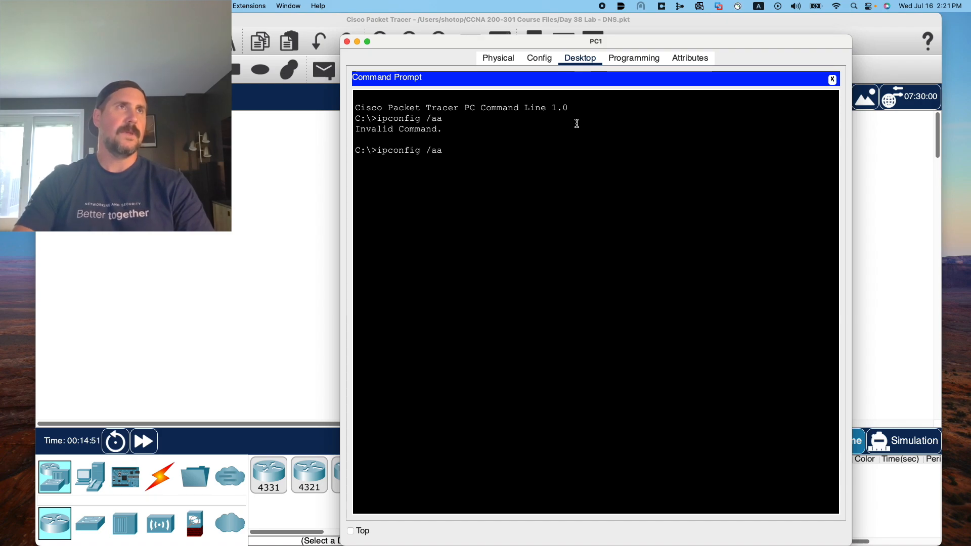
{"action": "key", "text": "BackSpace"}
{"action": "type", "text": "ll"}
{"action": "key", "text": "Return"}
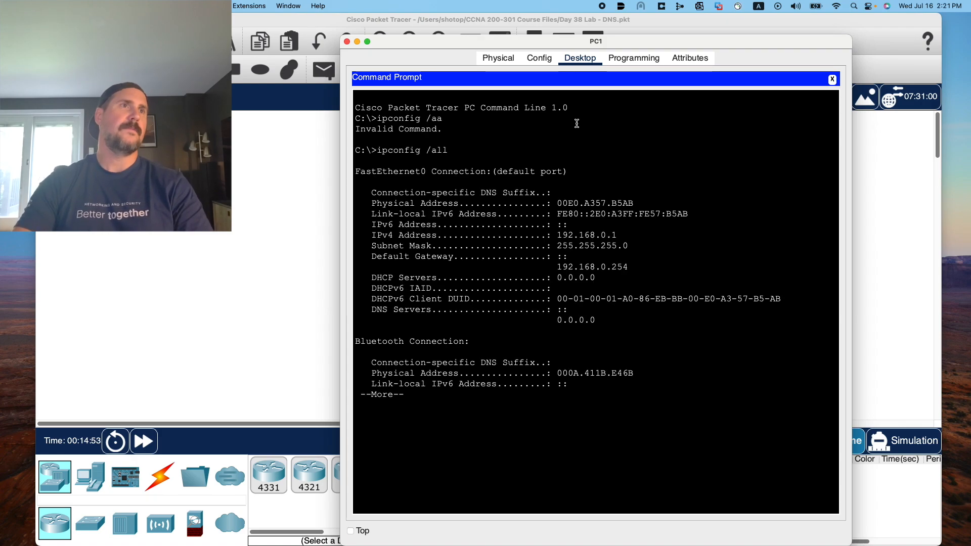
{"action": "key", "text": "space"}
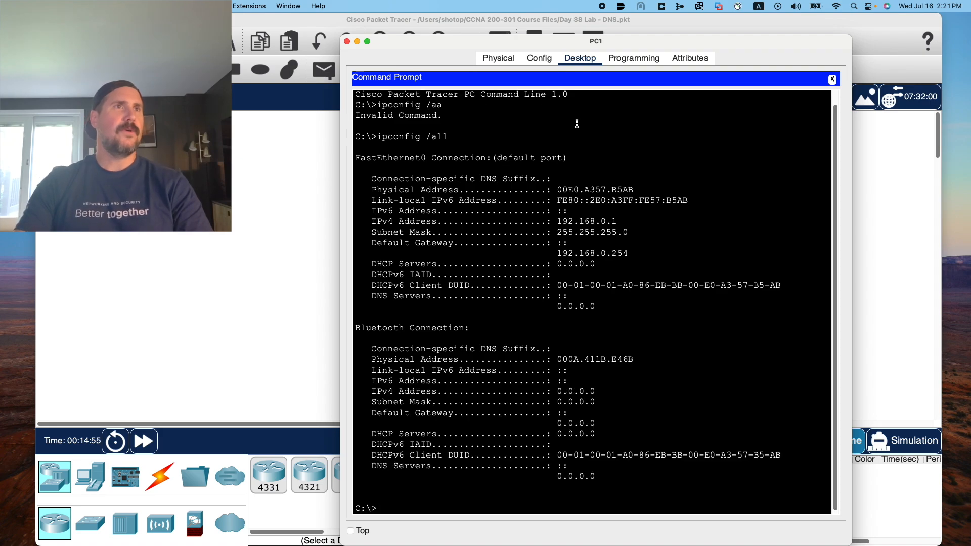
Highlight the DNS Servers line of the FastEthernet0 connection in PC1's ipconfig output.
{"action": "left_click_drag", "start_coordinate": [373, 293], "coordinate": [461, 298]}
{"action": "left_click", "coordinate": [454, 296]}
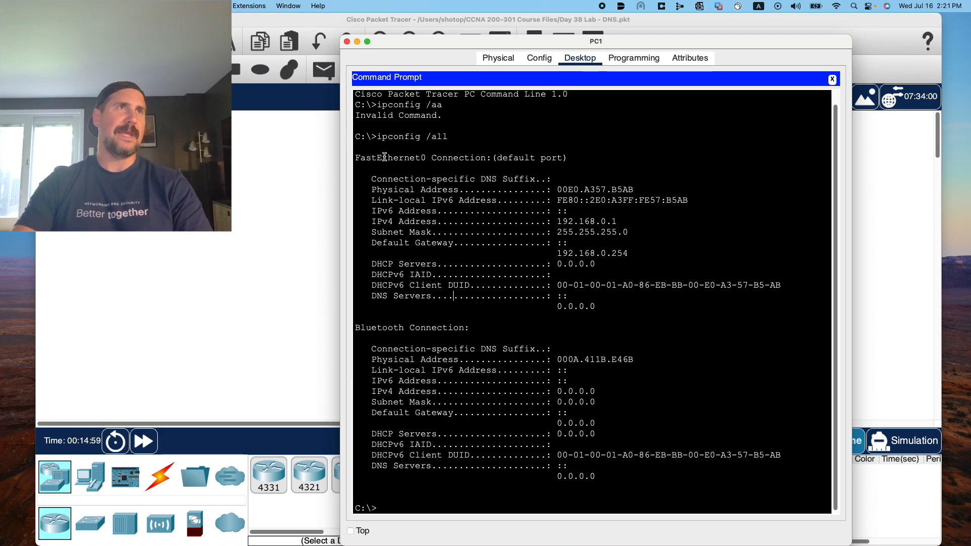
{"action": "triple_click", "coordinate": [494, 131]}
{"action": "left_click", "coordinate": [494, 134]}
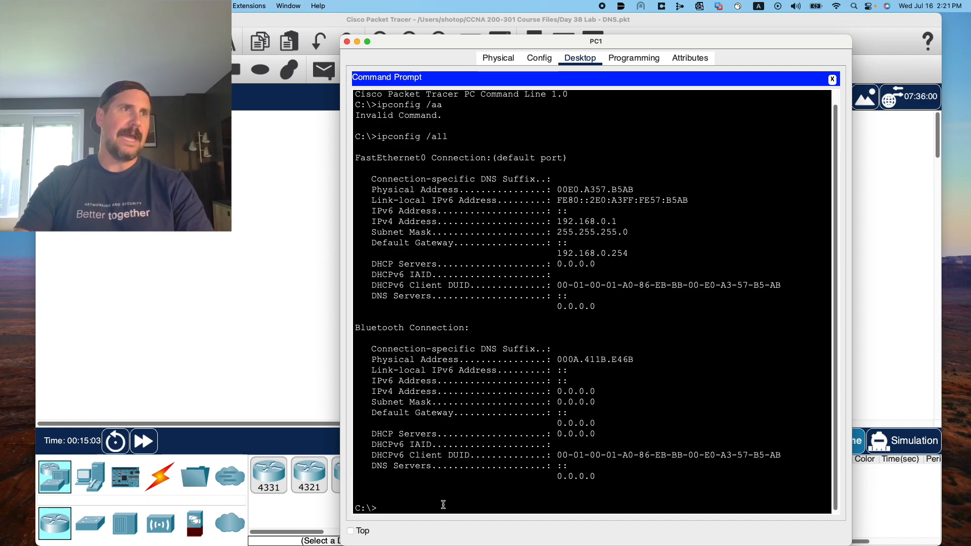
Set PC1's IPv4 DNS server to 1.1.1.1 in its global settings and close the PC1 window.
{"action": "left_click", "coordinate": [544, 60]}
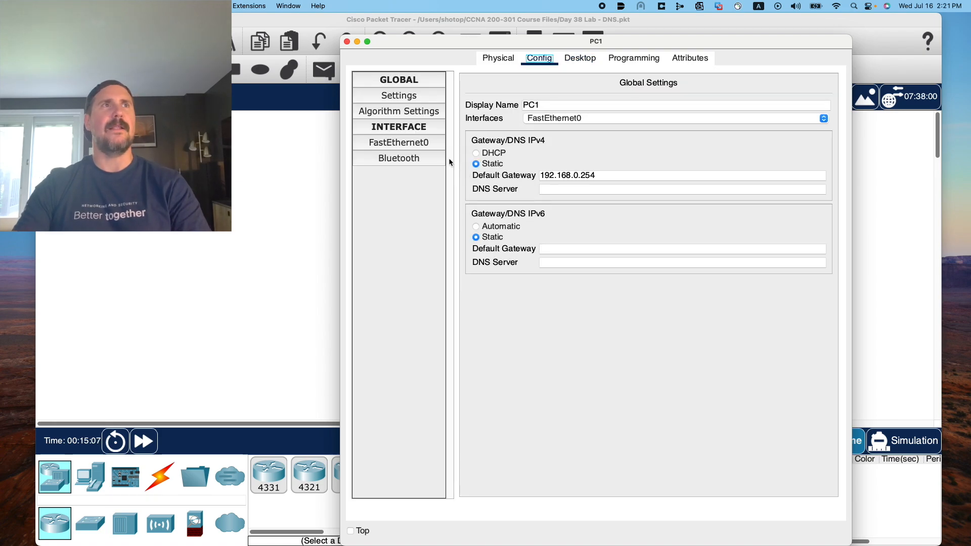
{"action": "left_click", "coordinate": [558, 189]}
{"action": "mouse_move", "coordinate": [427, 48]}
{"action": "left_mouse_down"}
{"action": "mouse_move", "coordinate": [797, 109]}
{"action": "mouse_move", "coordinate": [697, 100]}
{"action": "mouse_move", "coordinate": [446, 43]}
{"action": "left_mouse_up"}
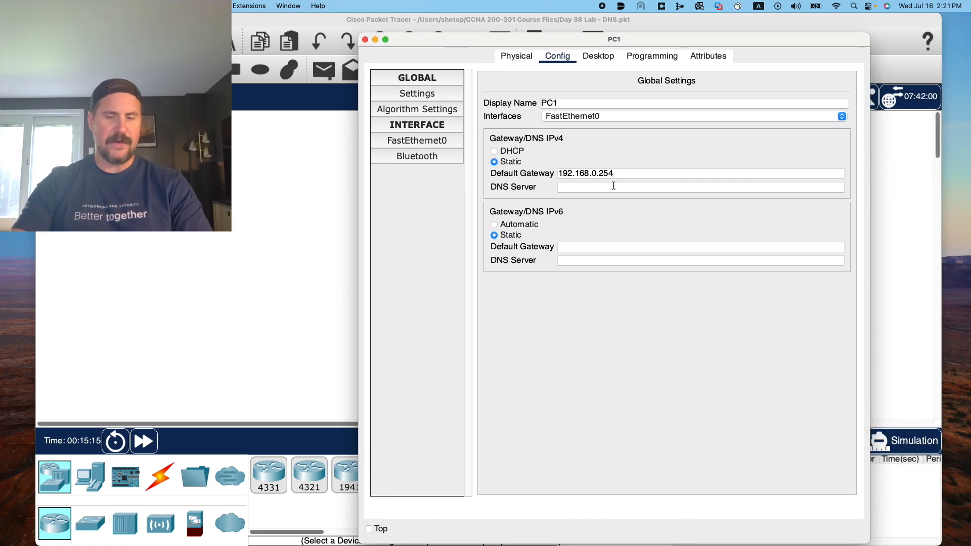
{"action": "type", "text": "1.1.1.1"}
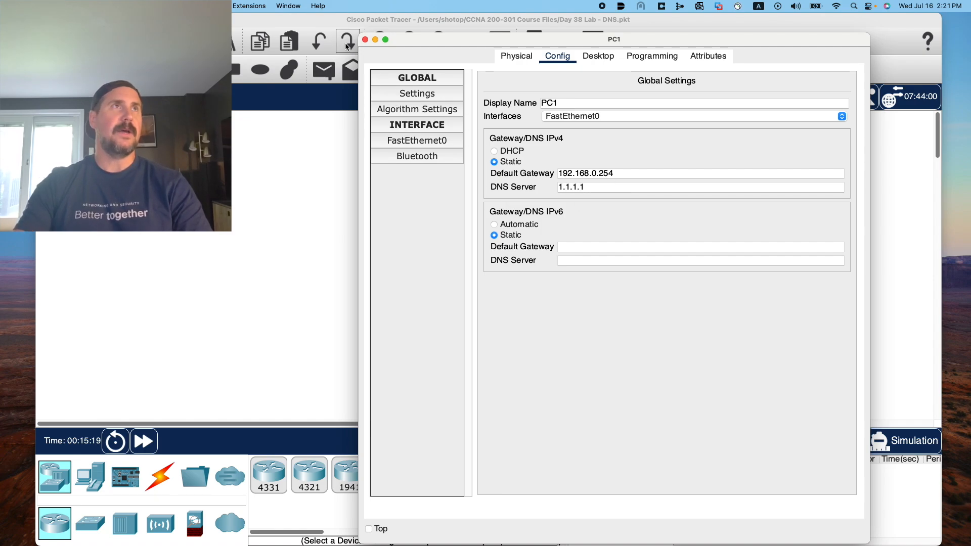
{"action": "left_click", "coordinate": [365, 40]}
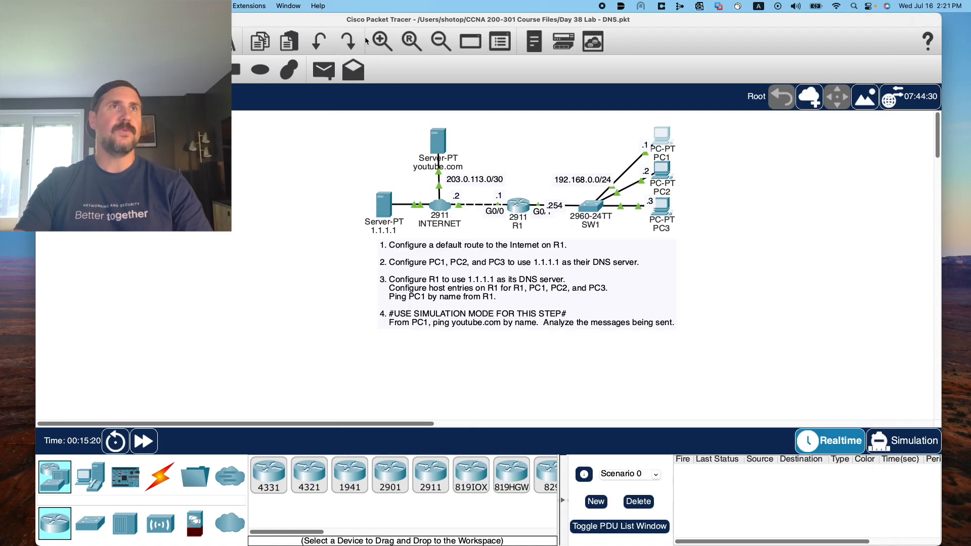
Set PC2's IPv4 DNS server to 1.1.1.1 in its global settings and close the PC2 window.
{"action": "left_click", "coordinate": [662, 172]}
{"action": "left_click", "coordinate": [549, 61]}
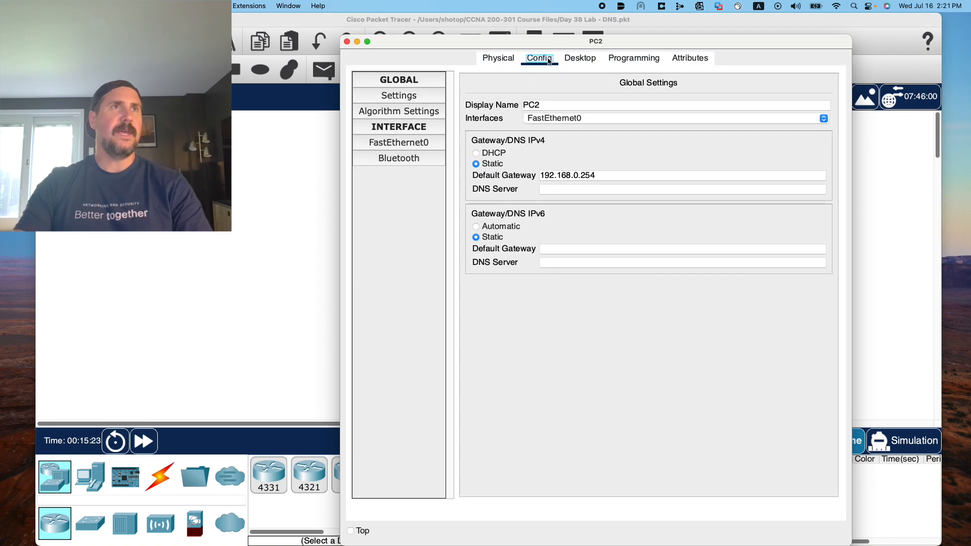
{"action": "left_click", "coordinate": [545, 190]}
{"action": "type", "text": "1"}
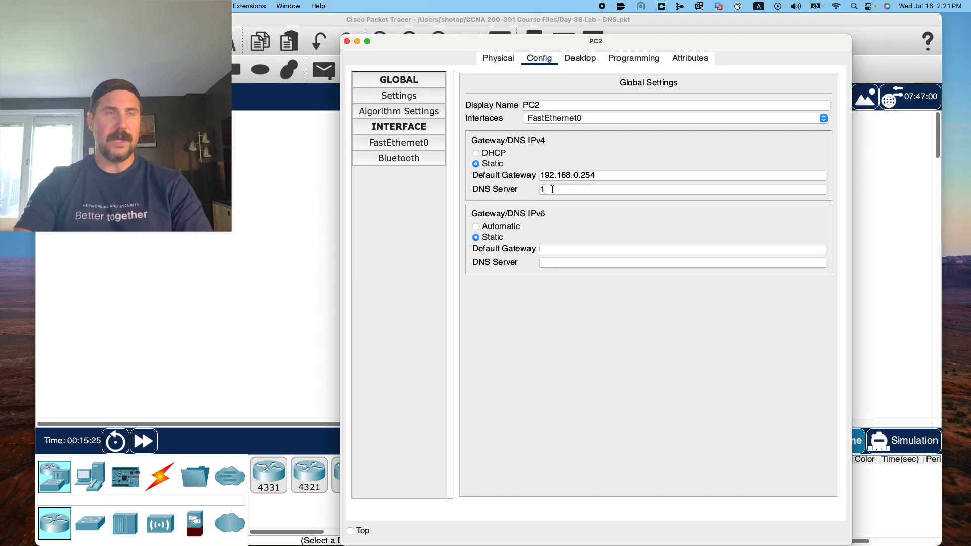
{"action": "type", "text": ".1.1.1"}
{"action": "left_click", "coordinate": [347, 41]}
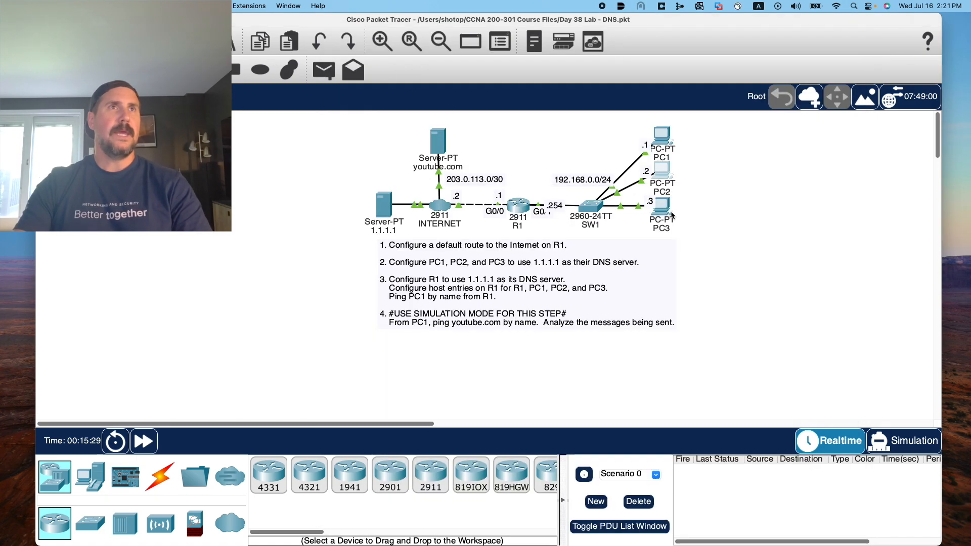
Set PC3's IPv4 DNS server to 1.1.1.1 in its global settings and close the PC3 window.
{"action": "left_click", "coordinate": [661, 208]}
{"action": "left_click", "coordinate": [539, 57]}
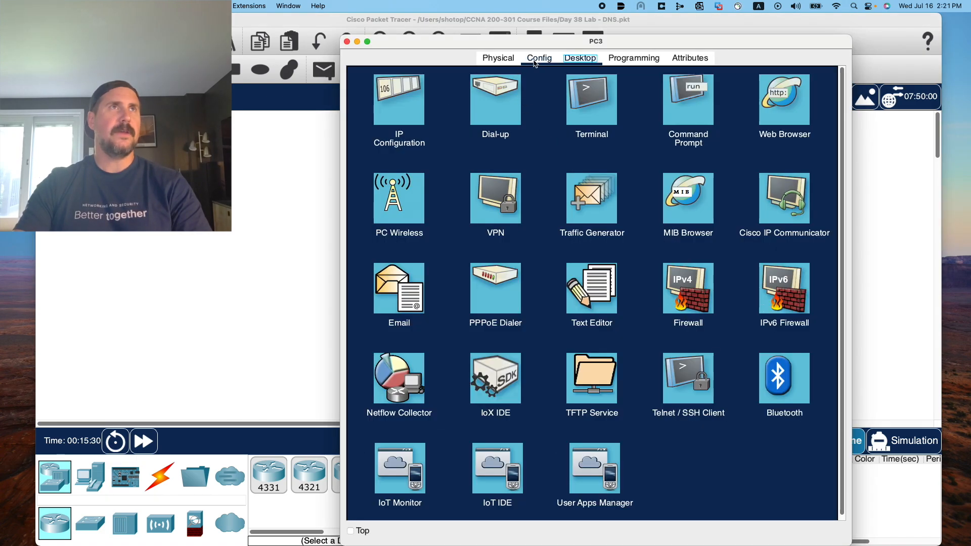
{"action": "left_click", "coordinate": [563, 191]}
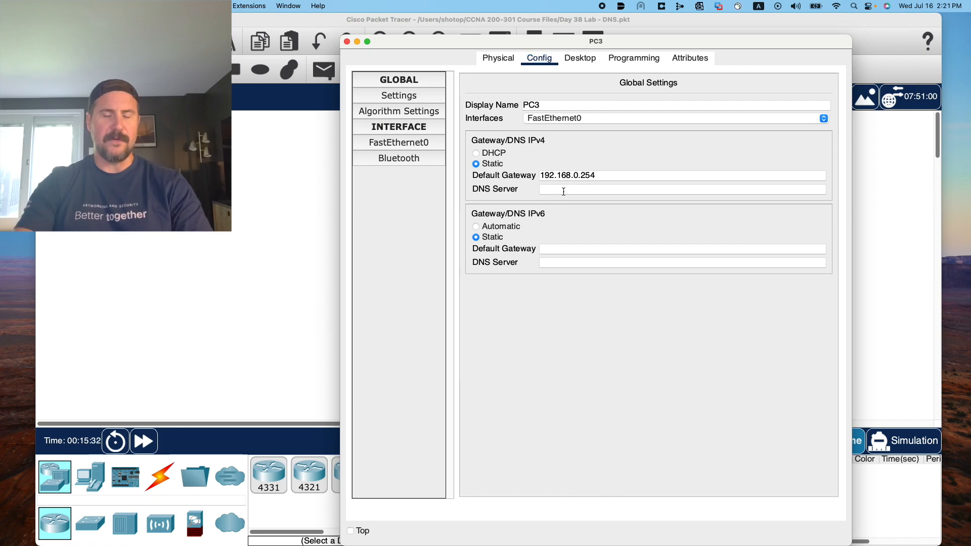
{"action": "type", "text": "1.1.1.1"}
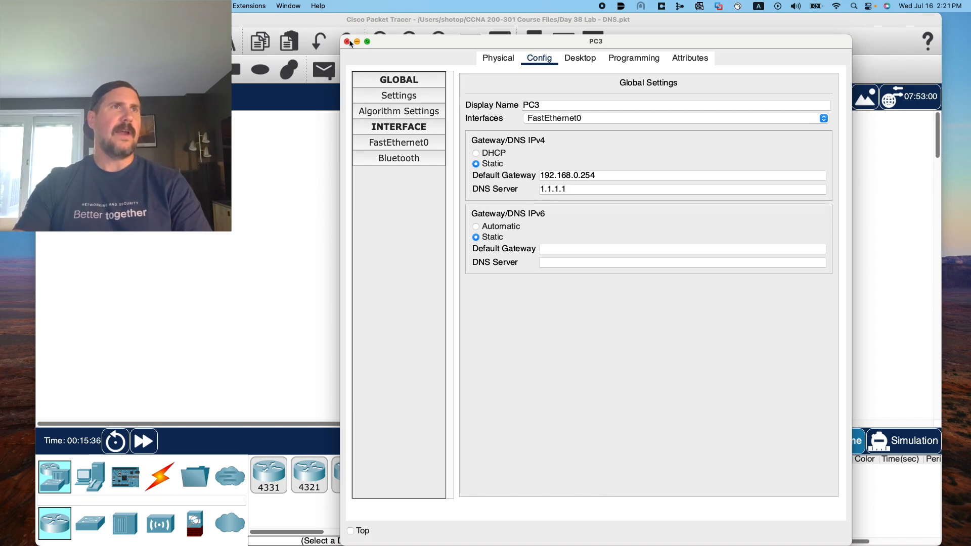
{"action": "left_click", "coordinate": [347, 41]}
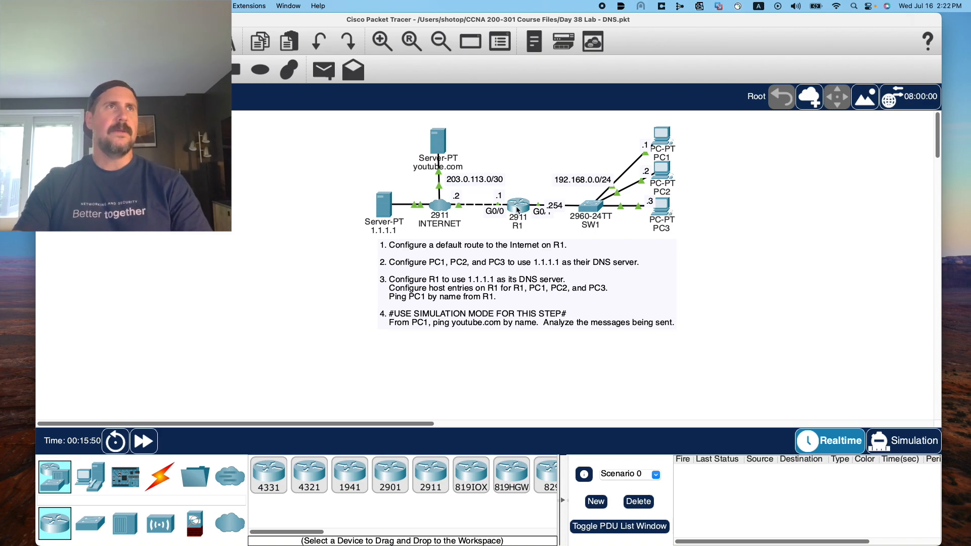
{"action": "mouse_move", "coordinate": [516, 210]}
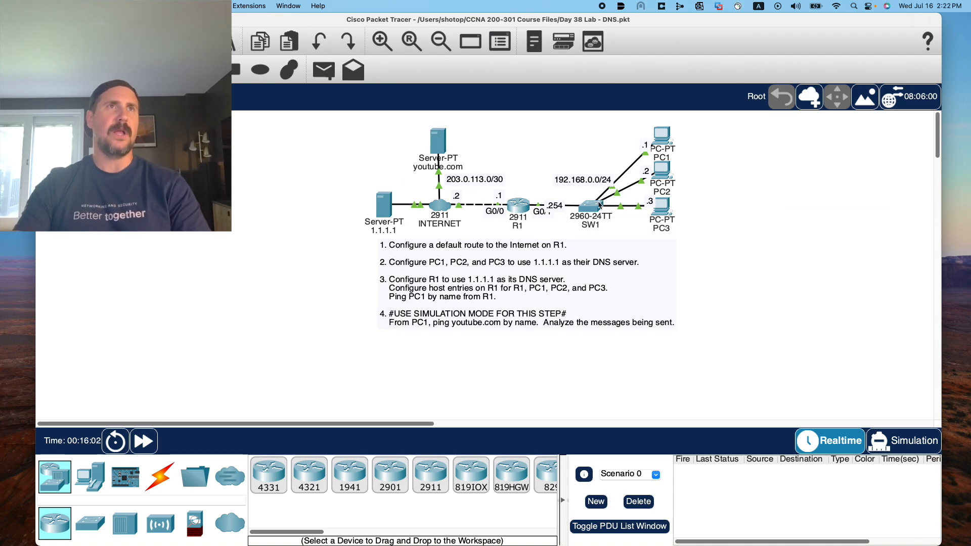
{"action": "left_click", "coordinate": [668, 209]}
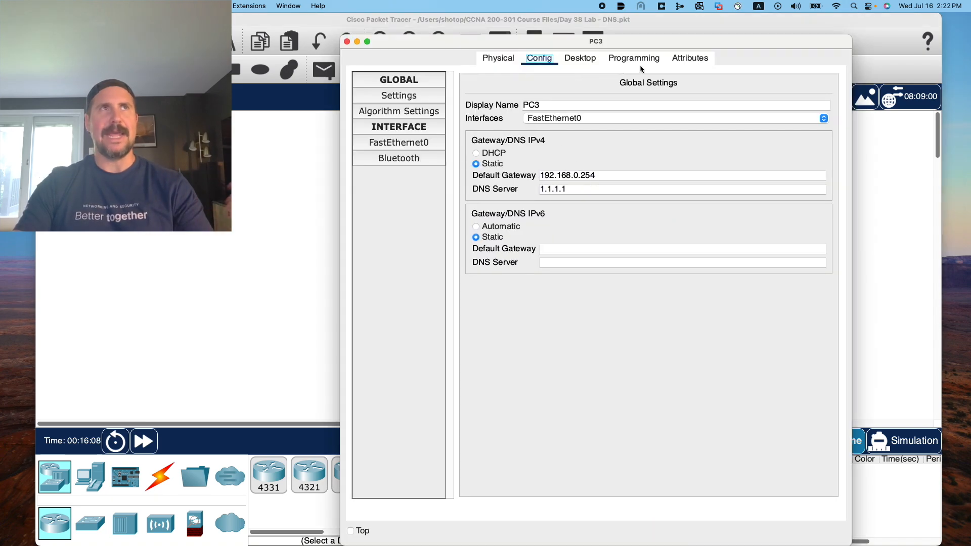
{"action": "left_click", "coordinate": [593, 65]}
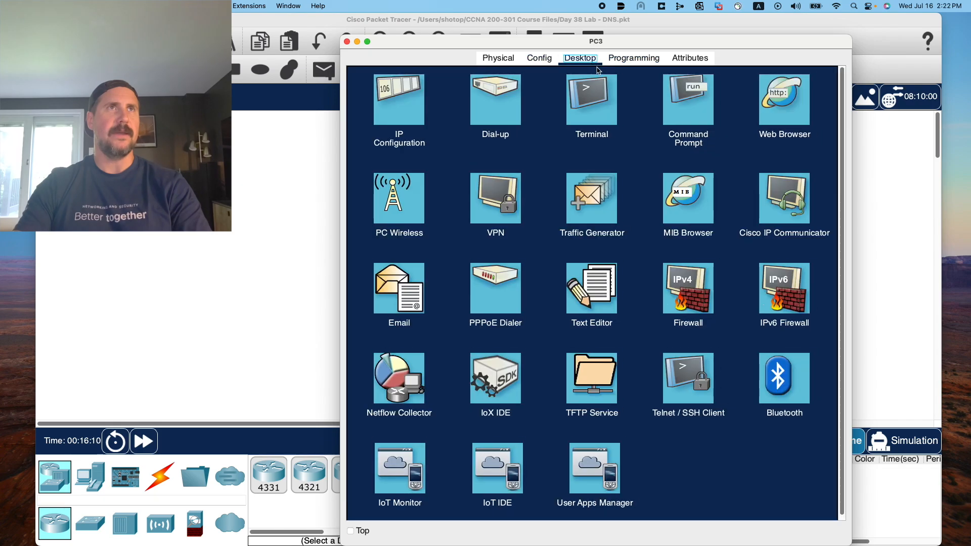
{"action": "left_click", "coordinate": [680, 105]}
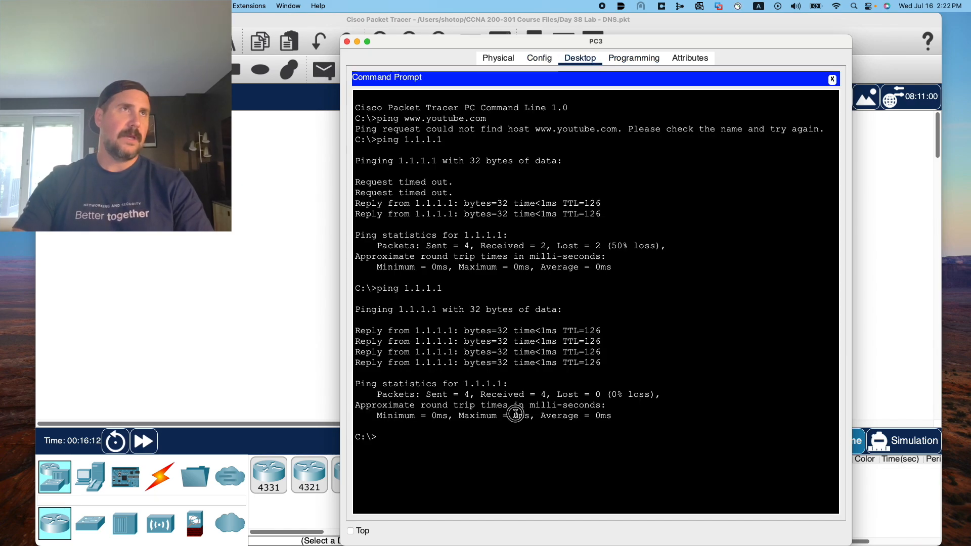
{"action": "key", "text": "Up"}
{"action": "key", "text": "Up"}
{"action": "key", "text": "Up"}
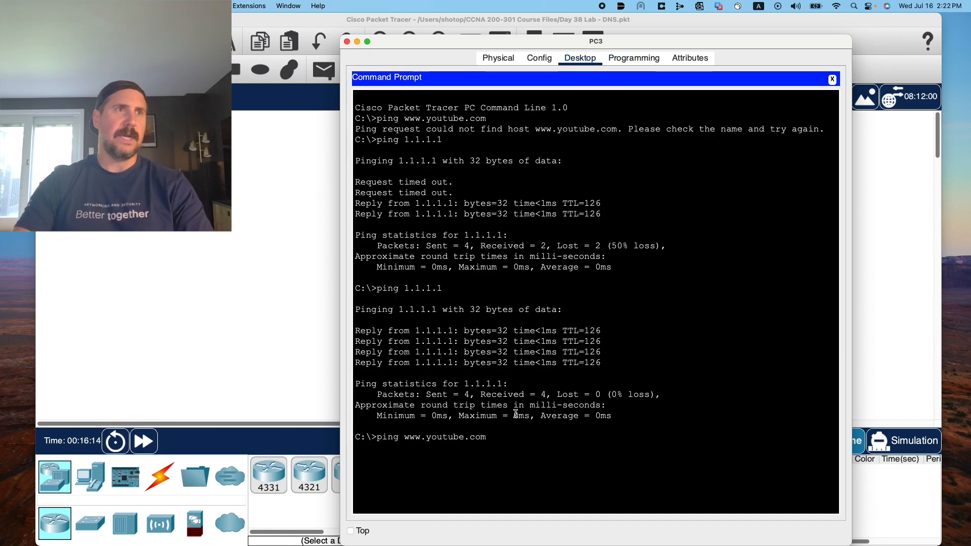
{"action": "key", "text": "Return"}
{"action": "key", "text": "Up"}
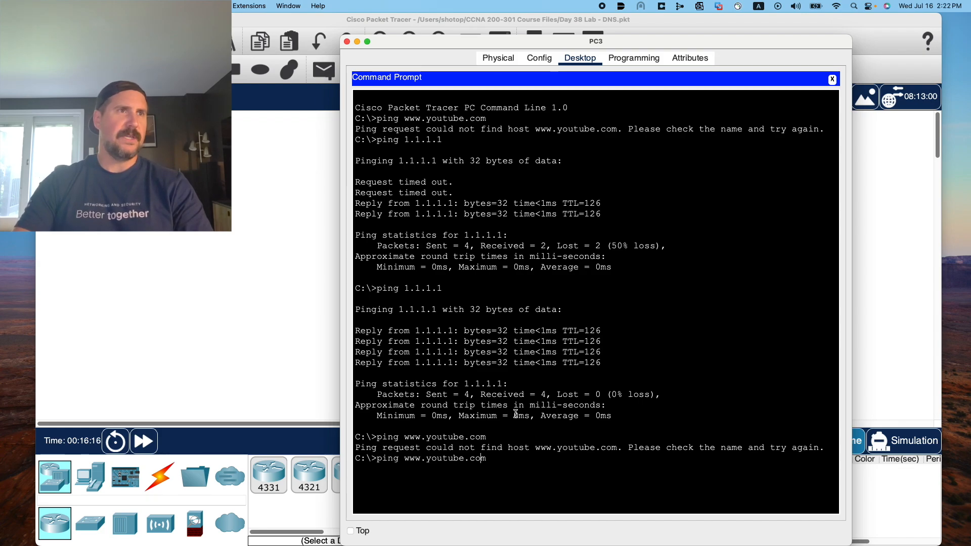
{"action": "key", "text": "Left"}
{"action": "key", "text": "Left"}
{"action": "key", "text": "Left"}
{"action": "key", "text": "Left"}
{"action": "key", "text": "Left"}
{"action": "key", "text": "Left"}
{"action": "key", "text": "Left"}
{"action": "key", "text": "Left"}
{"action": "key", "text": "Left"}
{"action": "key", "text": "Left"}
{"action": "key", "text": "Left"}
{"action": "key", "text": "BackSpace"}
{"action": "key", "text": "BackSpace"}
{"action": "key", "text": "BackSpace"}
{"action": "key", "text": "BackSpace"}
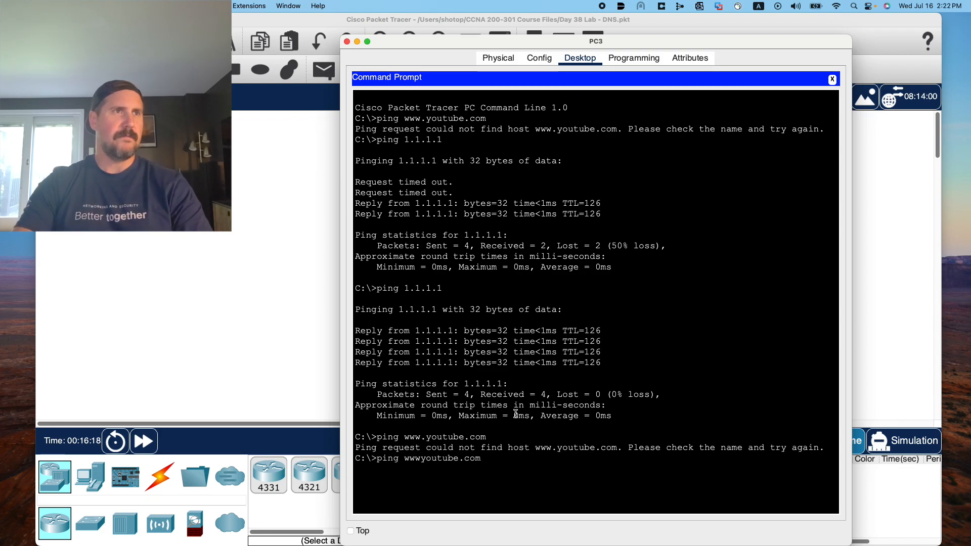
{"action": "key", "text": "Return"}
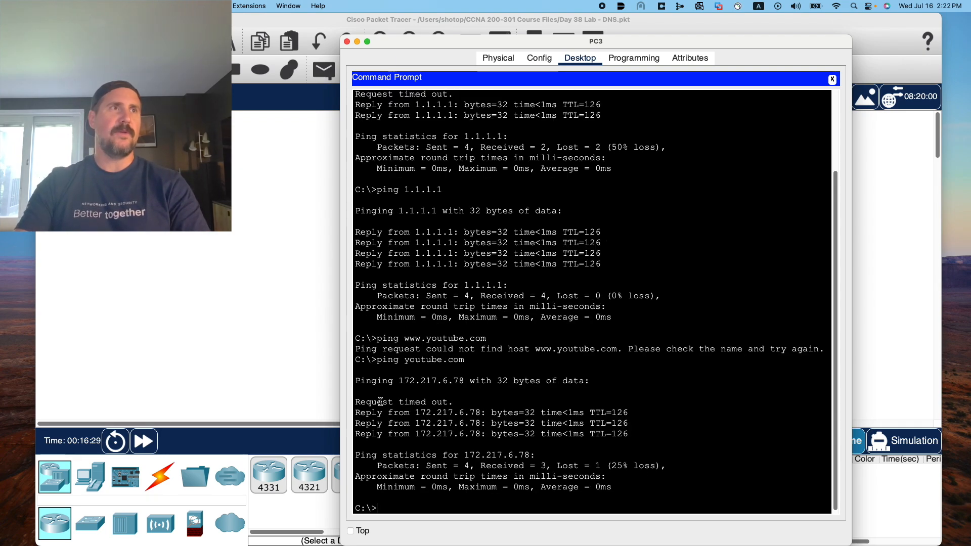
Highlight the first result line of PC3's youtube.com ping, and close the PC3 window.
{"action": "left_click_drag", "start_coordinate": [355, 401], "coordinate": [476, 401]}
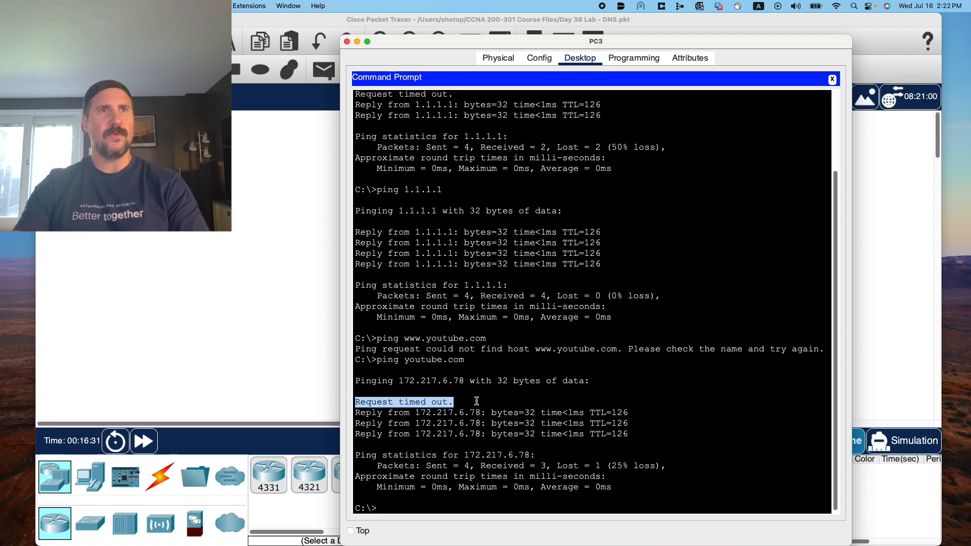
{"action": "scroll", "coordinate": [683, 416], "scroll_direction": "down", "scroll_amount": 1}
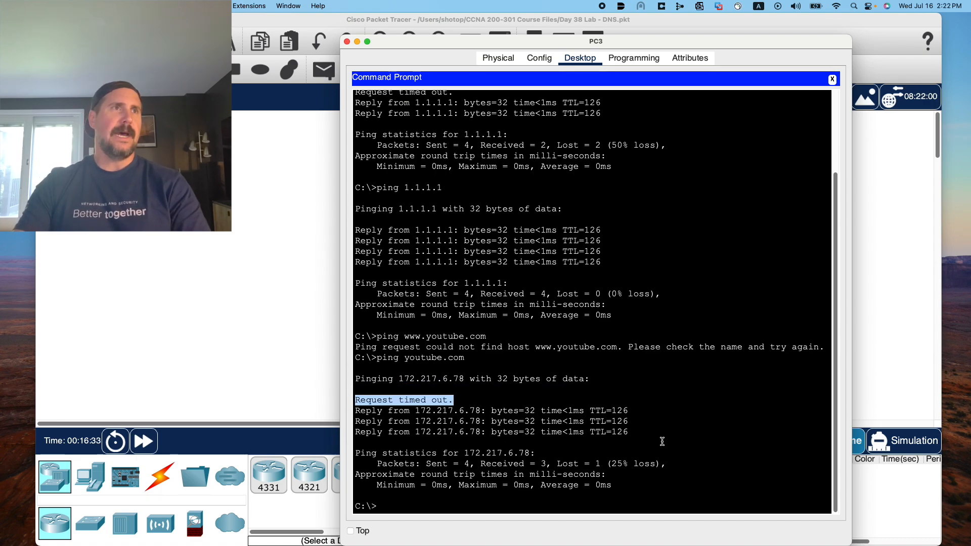
{"action": "mouse_move", "coordinate": [484, 44]}
{"action": "left_mouse_down"}
{"action": "mouse_move", "coordinate": [688, 40]}
{"action": "mouse_move", "coordinate": [614, 60]}
{"action": "mouse_move", "coordinate": [485, 47]}
{"action": "mouse_move", "coordinate": [526, 72]}
{"action": "mouse_move", "coordinate": [617, 53]}
{"action": "mouse_move", "coordinate": [469, 55]}
{"action": "left_mouse_up"}
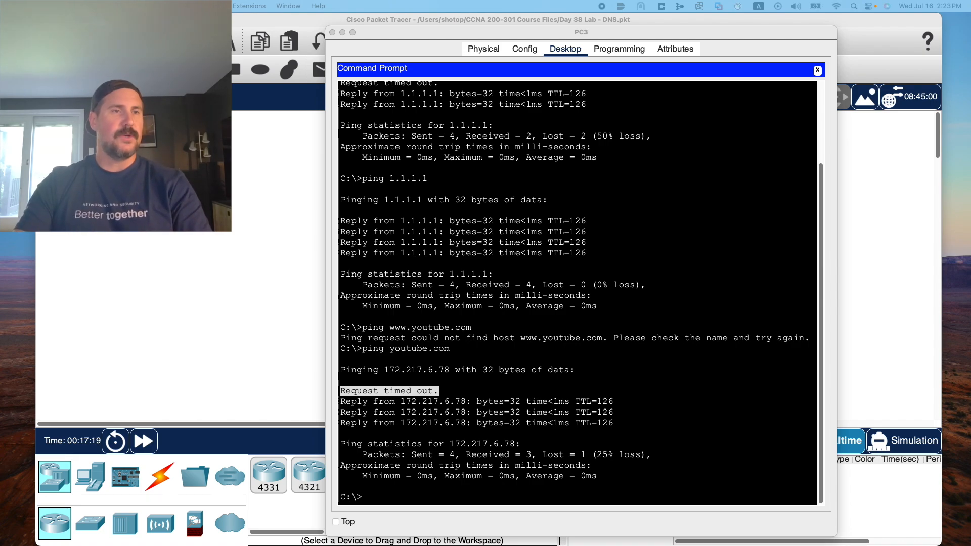
{"action": "left_click_drag", "start_coordinate": [433, 32], "coordinate": [443, 198]}
{"action": "left_click", "coordinate": [348, 198]}
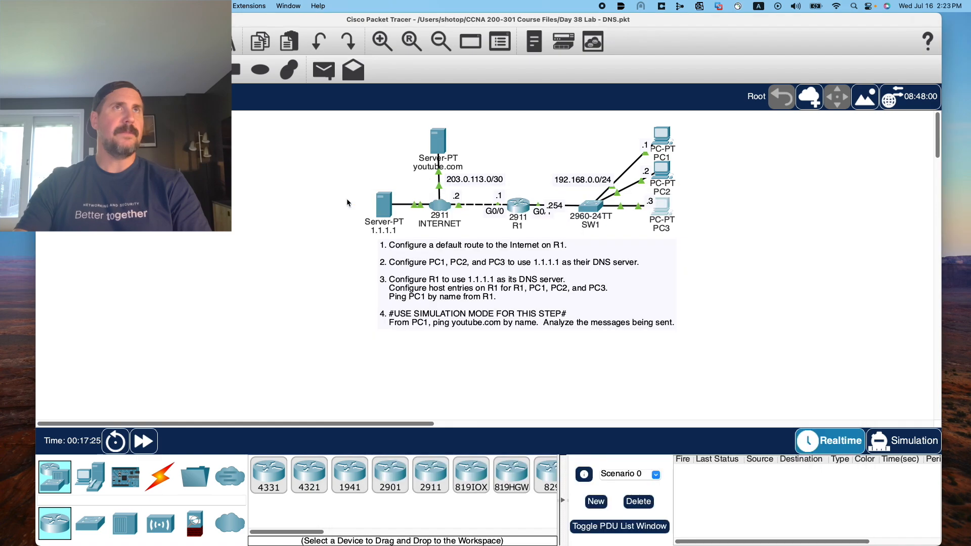
Open router R1's command line and position its window so the lab instructions stay partly visible.
{"action": "left_click_drag", "start_coordinate": [696, 19], "coordinate": [661, 19]}
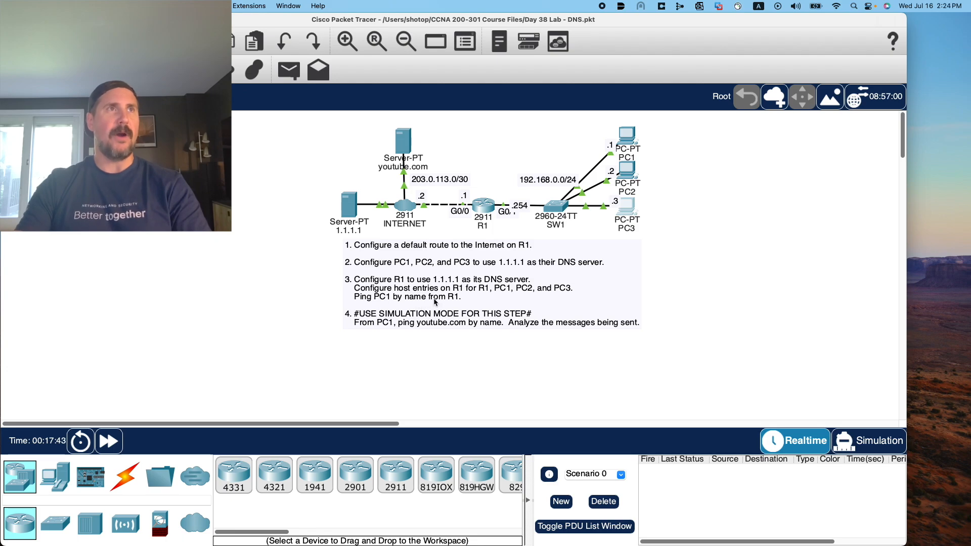
{"action": "left_click", "coordinate": [483, 204]}
{"action": "left_click_drag", "start_coordinate": [684, 263], "coordinate": [777, 19]}
{"action": "left_click", "coordinate": [713, 271]}
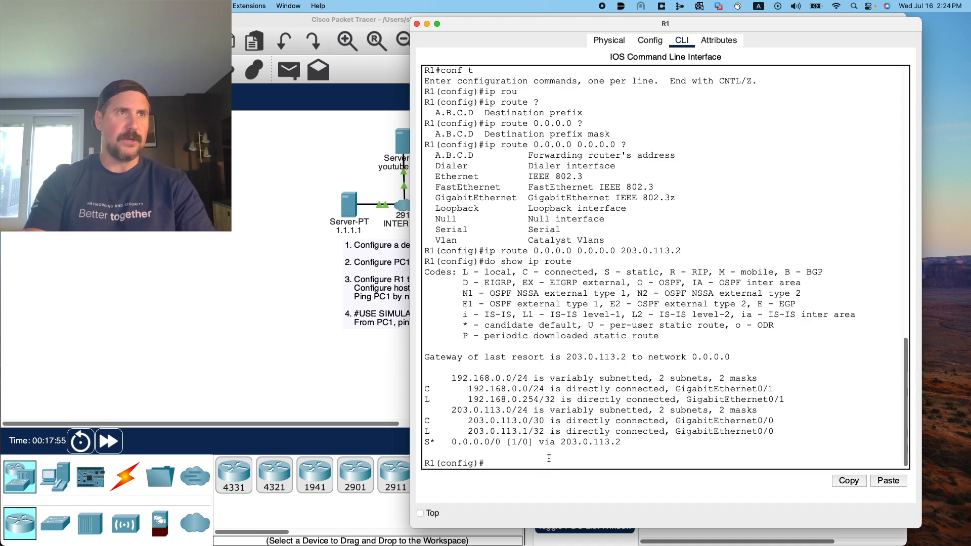
Try the context help for the ip dns and dns commands in R1's configuration mode.
{"action": "type", "text": "ip dn"}
{"action": "key", "text": "Tab"}
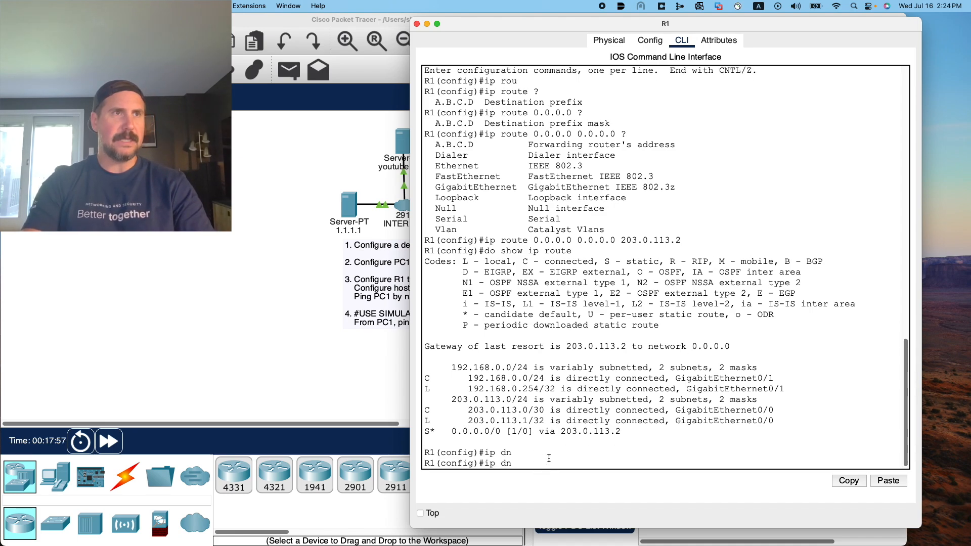
{"action": "type", "text": "?"}
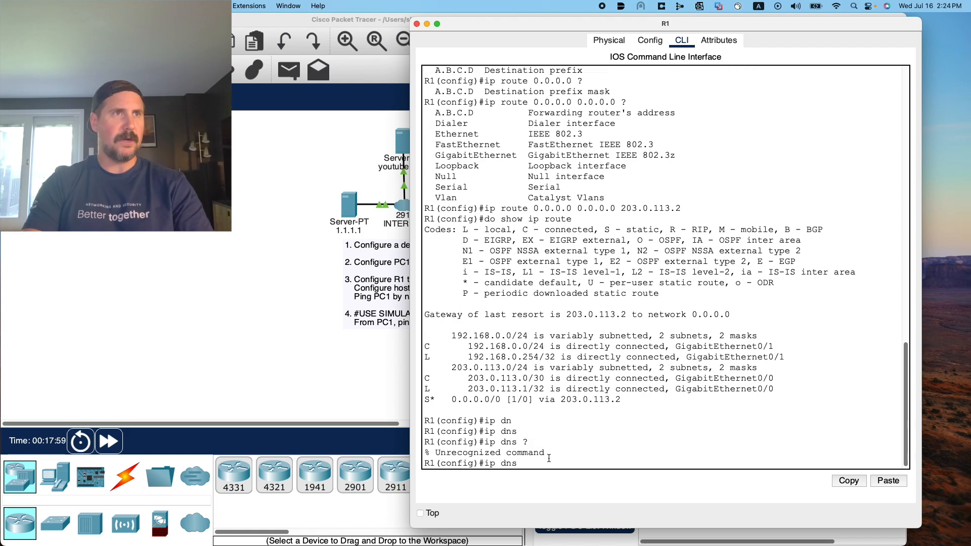
{"action": "key", "text": "BackSpace"}
{"action": "key", "text": "BackSpace"}
{"action": "key", "text": "BackSpace"}
{"action": "key", "text": "BackSpace"}
{"action": "key", "text": "BackSpace"}
{"action": "type", "text": "dns ?"}
{"action": "key", "text": "BackSpace"}
{"action": "key", "text": "BackSpace"}
{"action": "key", "text": "BackSpace"}
{"action": "key", "text": "BackSpace"}
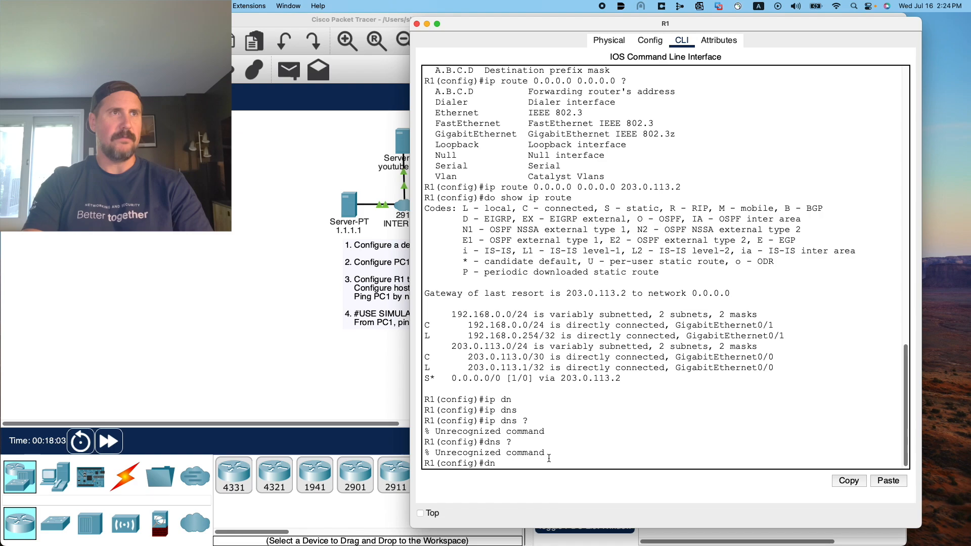
List R1's available ip commands, then enter ip name-server and display its accepted arguments.
{"action": "type", "text": "ip ?"}
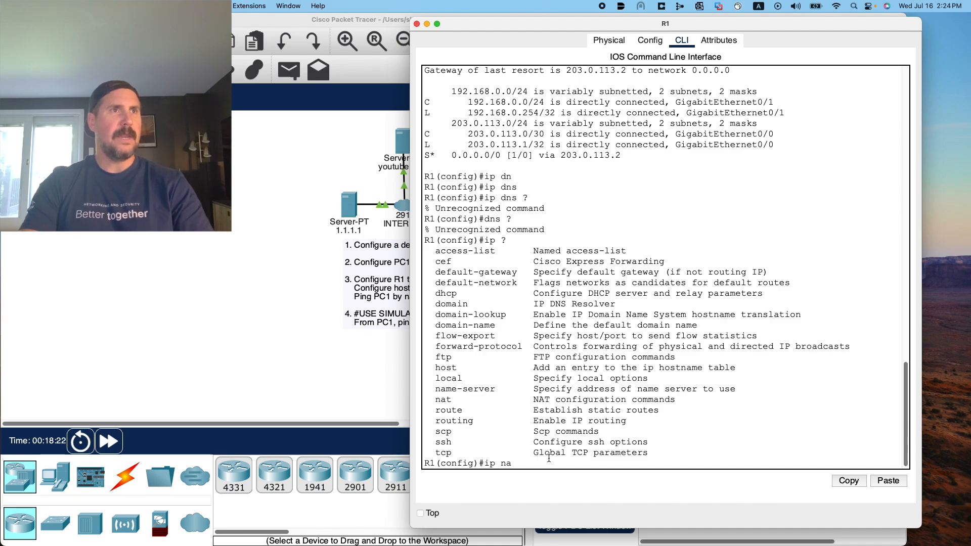
{"action": "key", "text": "Tab"}
{"action": "key", "text": "Tab"}
{"action": "key", "text": "Tab"}
{"action": "type", "text": "e"}
{"action": "key", "text": "Tab"}
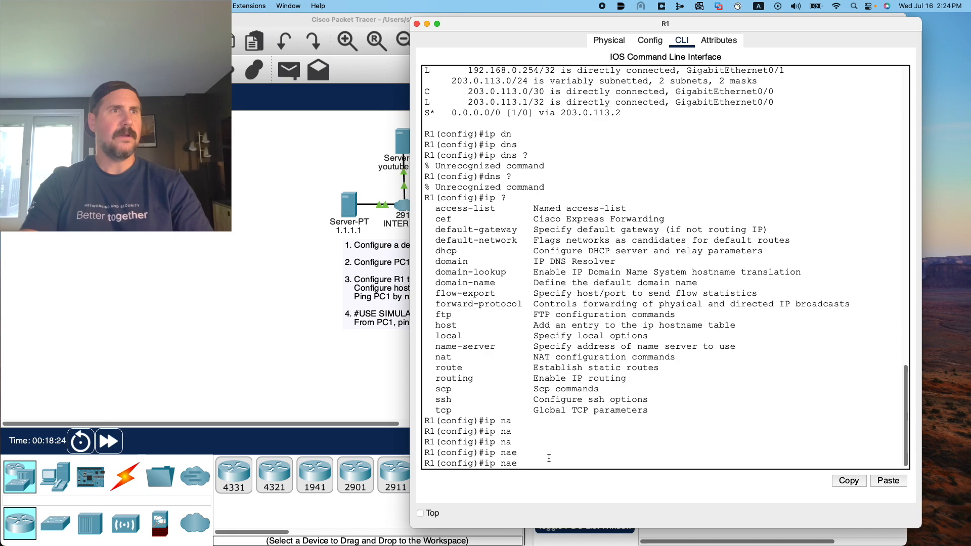
{"action": "key", "text": "BackSpace"}
{"action": "type", "text": "m"}
{"action": "key", "text": "Tab"}
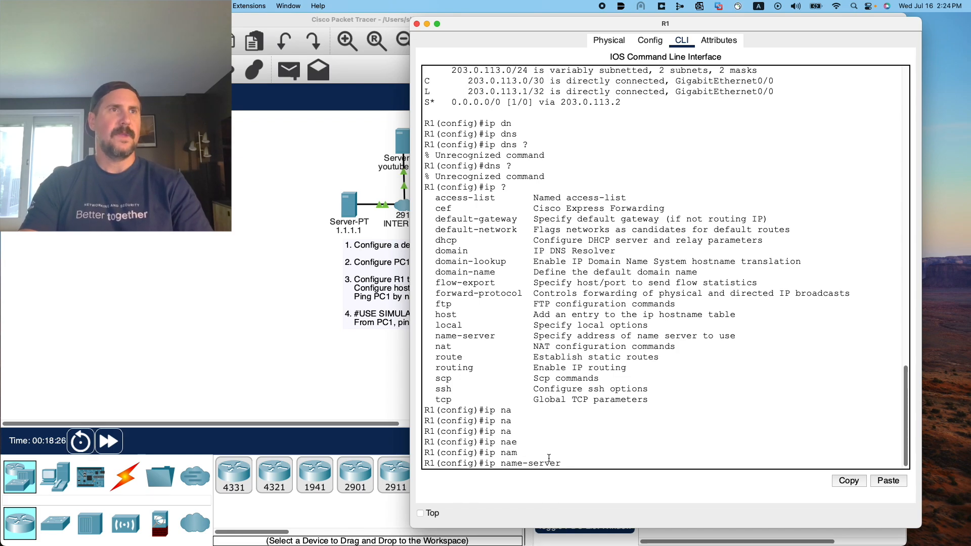
{"action": "type", "text": "?"}
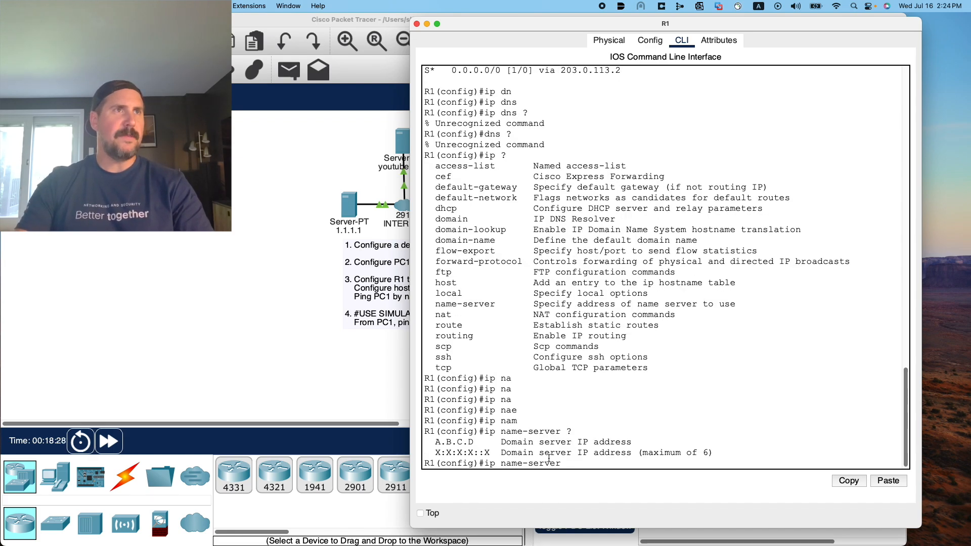
Highlight the name-server help line and configure 1.1.1.1 as R1's DNS server with ip name-server.
{"action": "left_click_drag", "start_coordinate": [434, 303], "coordinate": [747, 305]}
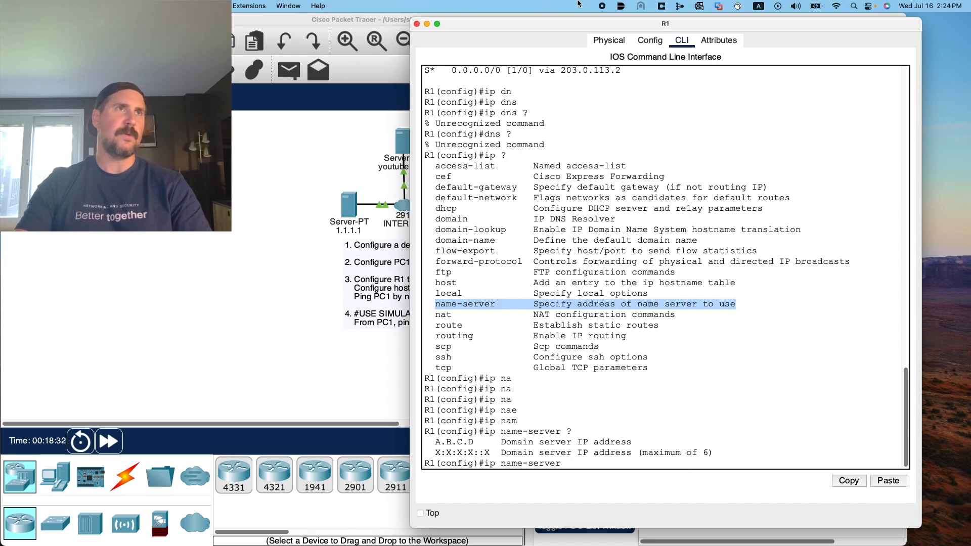
{"action": "left_click_drag", "start_coordinate": [561, 23], "coordinate": [532, 28]}
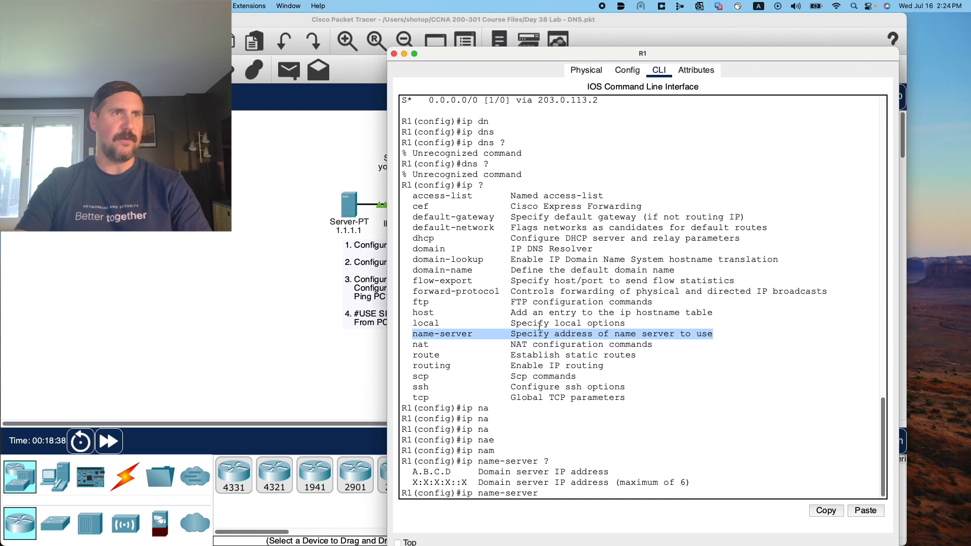
{"action": "left_click", "coordinate": [608, 458]}
{"action": "type", "text": "1.1.1.1 "}
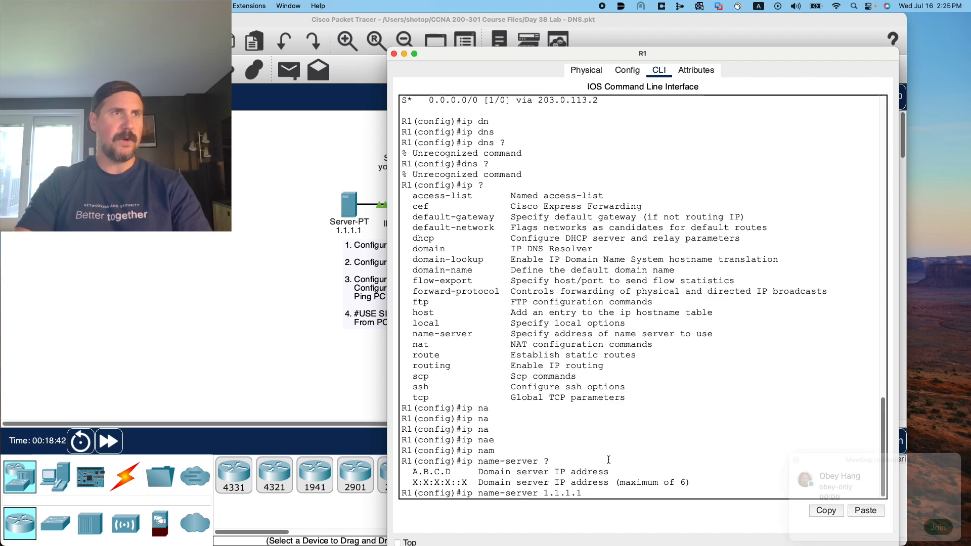
{"action": "type", "text": "?"}
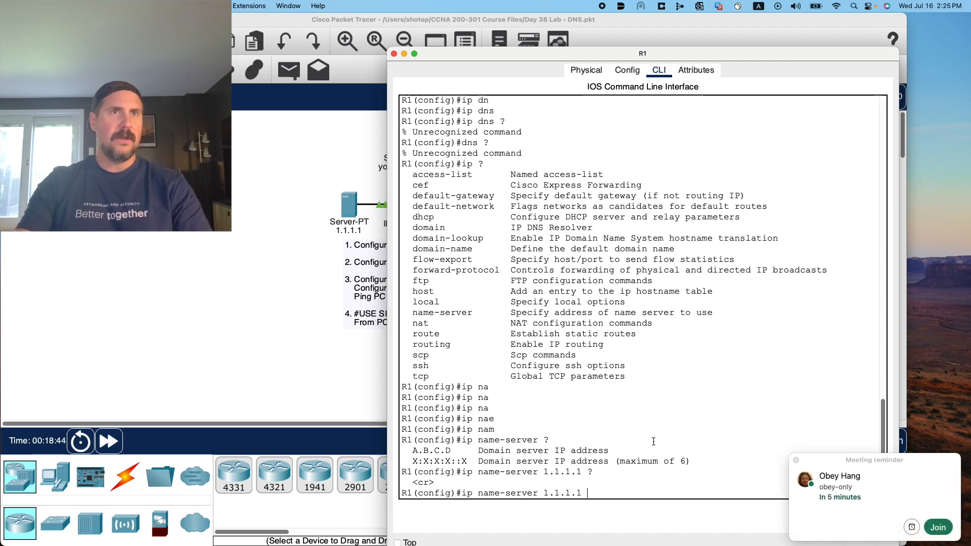
{"action": "left_click", "coordinate": [795, 460]}
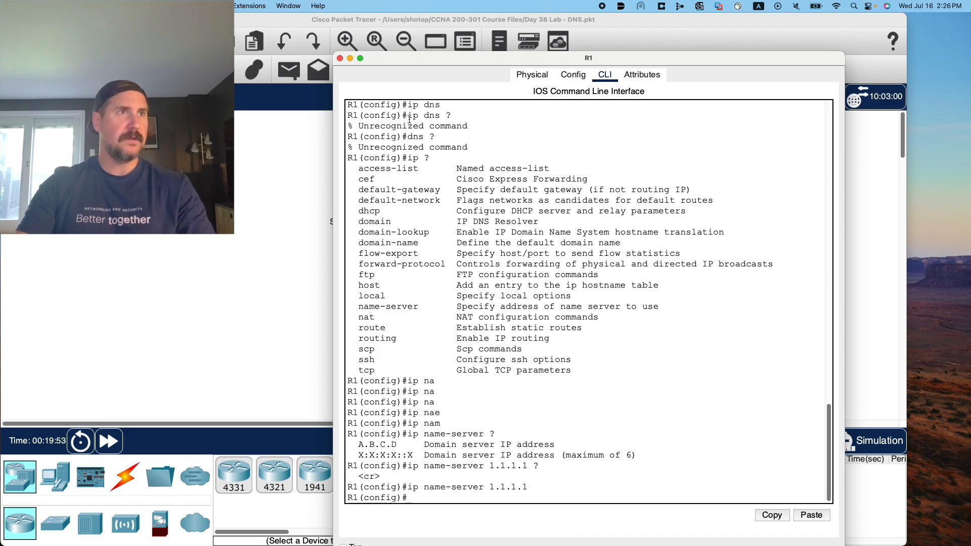
Ping youtube.com by name from R1's configuration mode and highlight the resolved IP address.
{"action": "left_click_drag", "start_coordinate": [406, 61], "coordinate": [659, 128]}
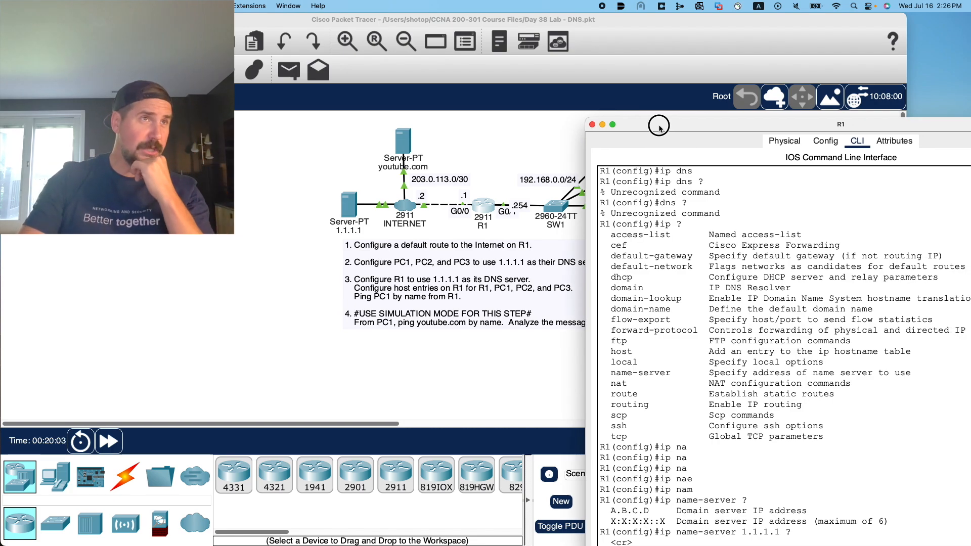
{"action": "left_click_drag", "start_coordinate": [659, 128], "coordinate": [385, 4]}
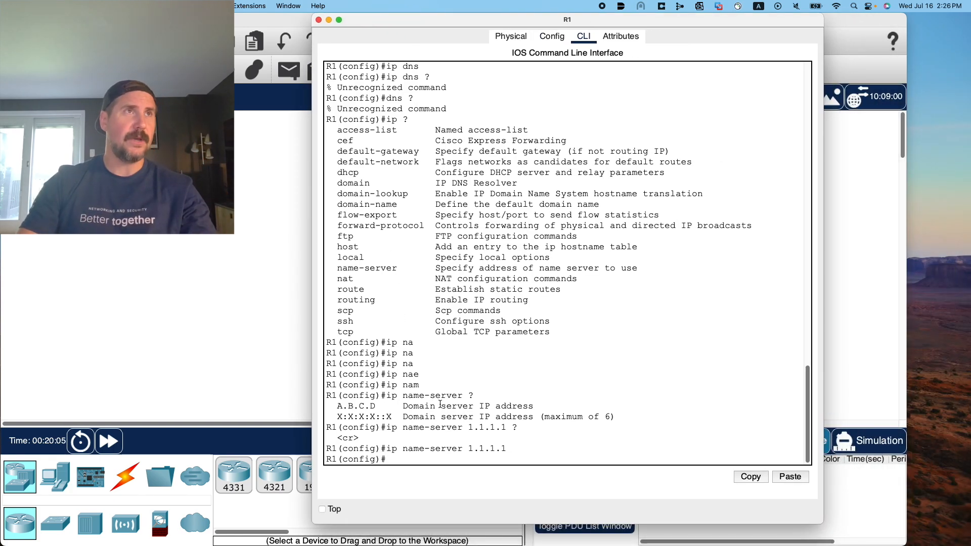
{"action": "type", "text": "do pin"}
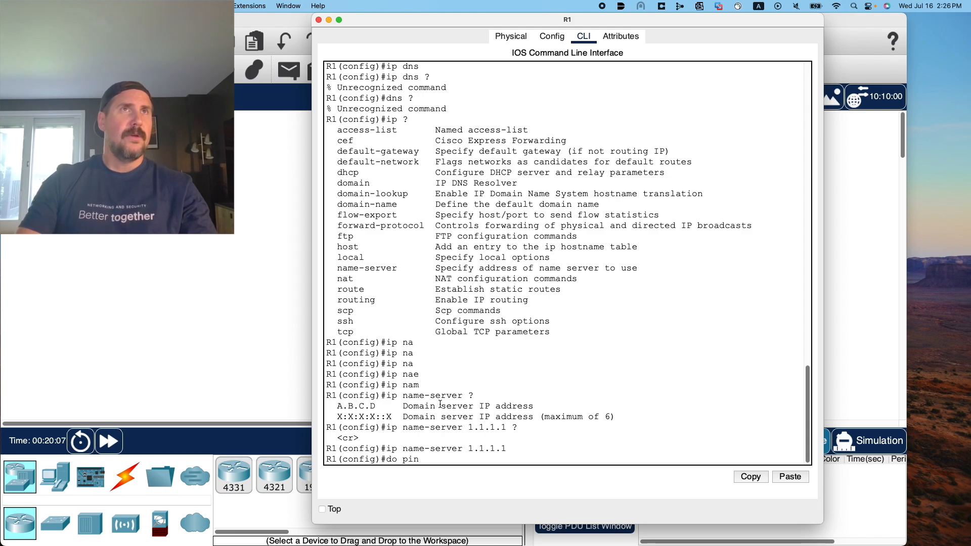
{"action": "type", "text": "g youtube.co"}
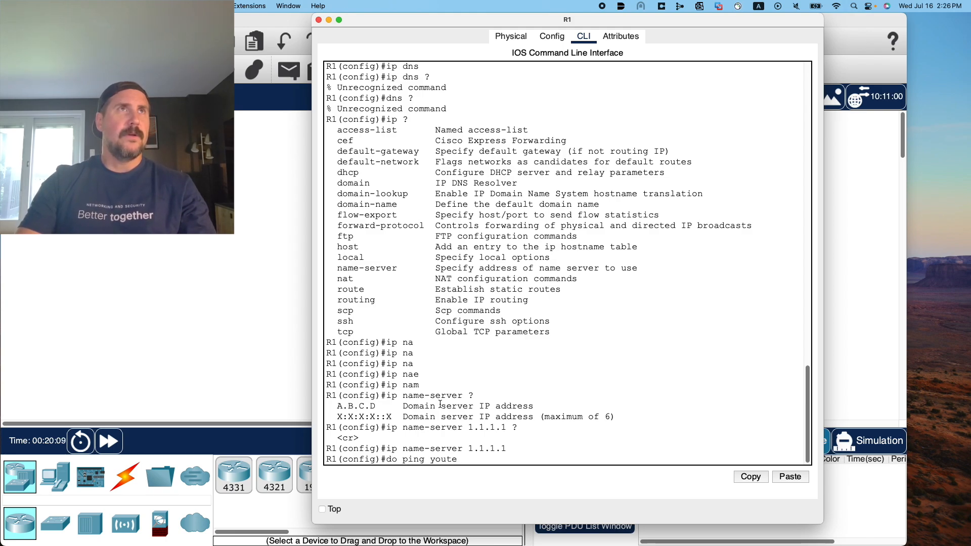
{"action": "type", "text": "m"}
{"action": "key", "text": "Return"}
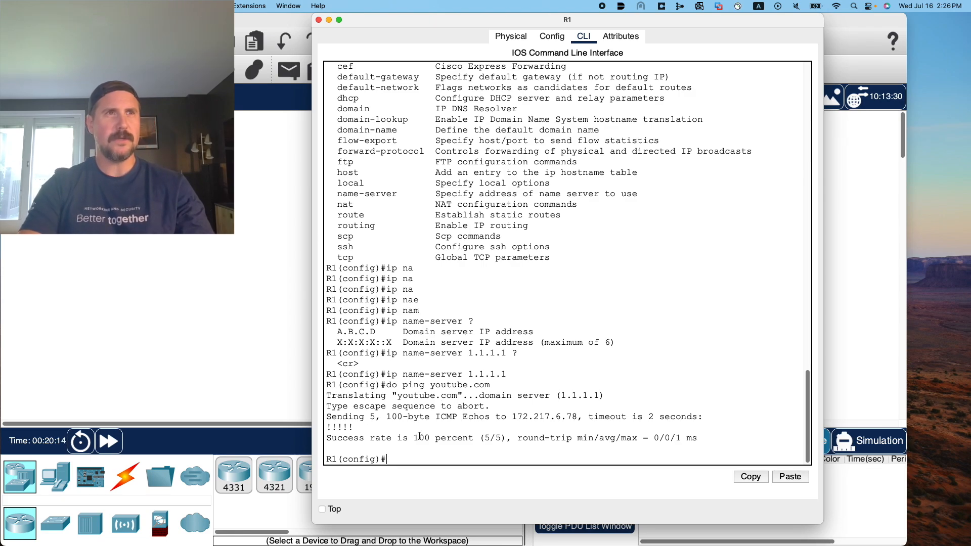
{"action": "left_click_drag", "start_coordinate": [512, 416], "coordinate": [592, 417]}
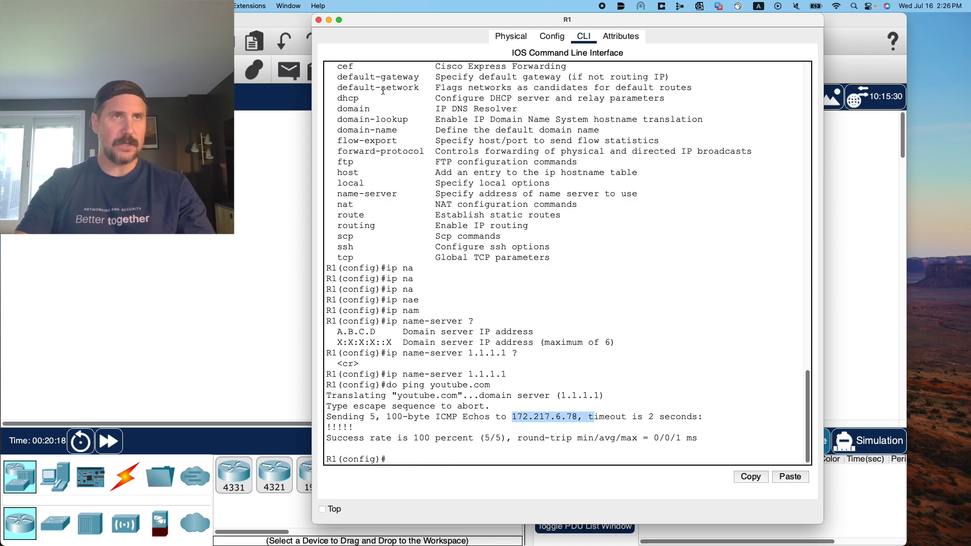
Uncover the lab instructions beside R1's window and look up the ip host command in the context help, highlighting its description.
{"action": "left_click_drag", "start_coordinate": [412, 22], "coordinate": [623, 41]}
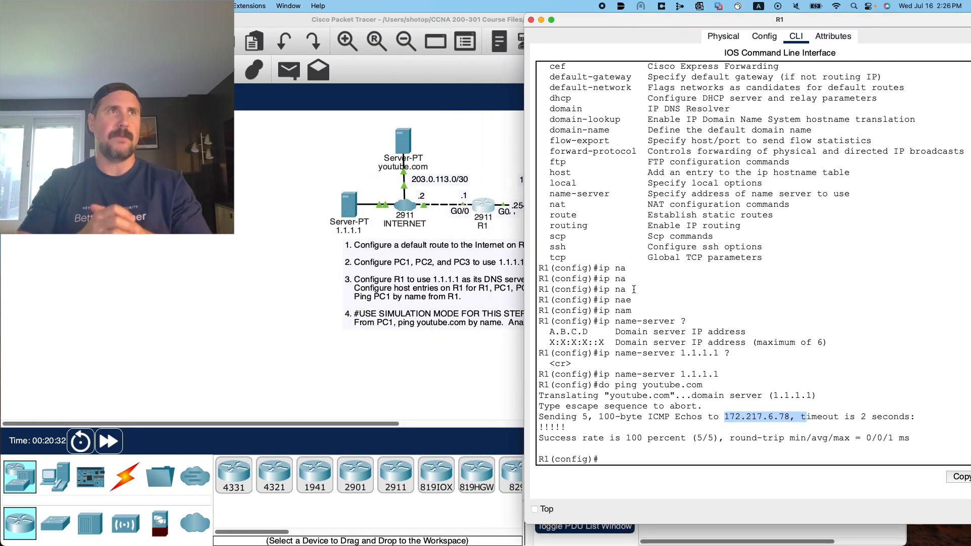
{"action": "left_click", "coordinate": [644, 455]}
{"action": "type", "text": "ip ?"}
{"action": "type", "text": "h"}
{"action": "key", "text": "Tab"}
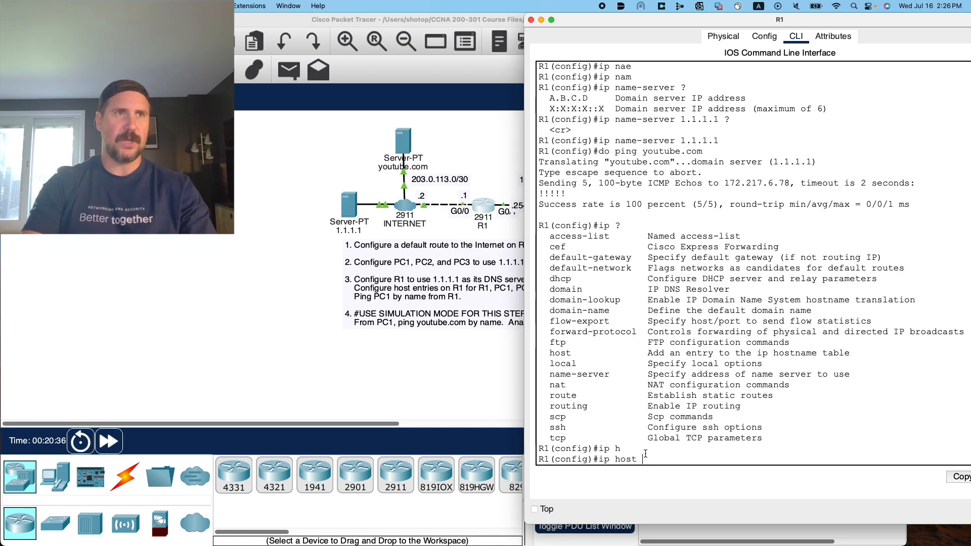
{"action": "type", "text": "?"}
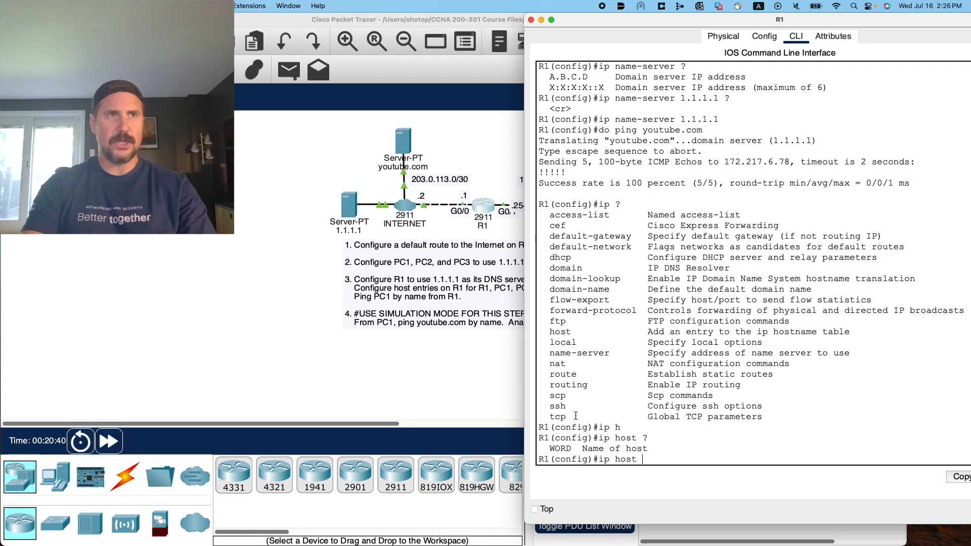
{"action": "left_click_drag", "start_coordinate": [545, 331], "coordinate": [866, 331]}
{"action": "left_click", "coordinate": [689, 460]}
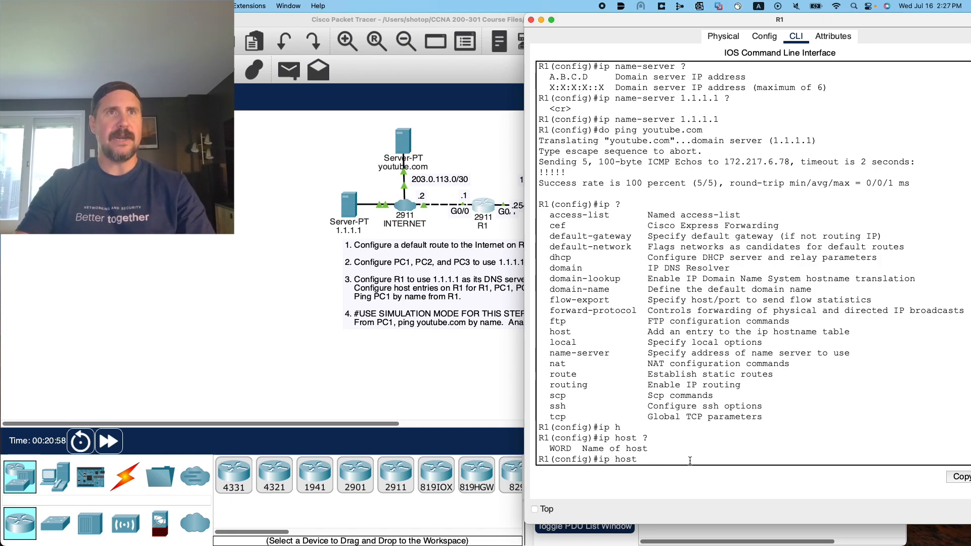
Clear the pending ip host command and try to display the host table with do show ip hosts and do show ip host.
{"action": "key", "text": "BackSpace"}
{"action": "key", "text": "BackSpace"}
{"action": "key", "text": "BackSpace"}
{"action": "key", "text": "BackSpace"}
{"action": "key", "text": "BackSpace"}
{"action": "key", "text": "BackSpace"}
{"action": "key", "text": "BackSpace"}
{"action": "key", "text": "BackSpace"}
{"action": "type", "text": "do show"}
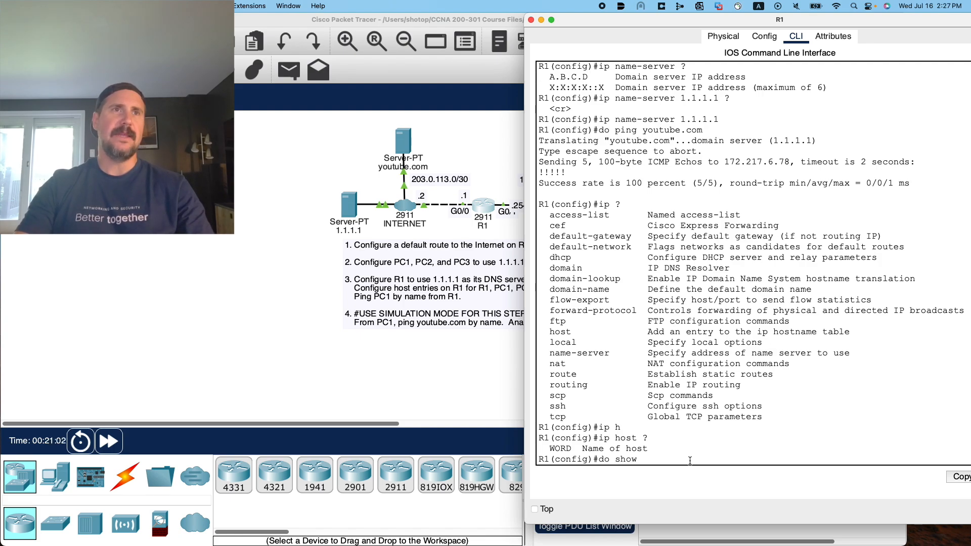
{"action": "type", "text": " ip hosts"}
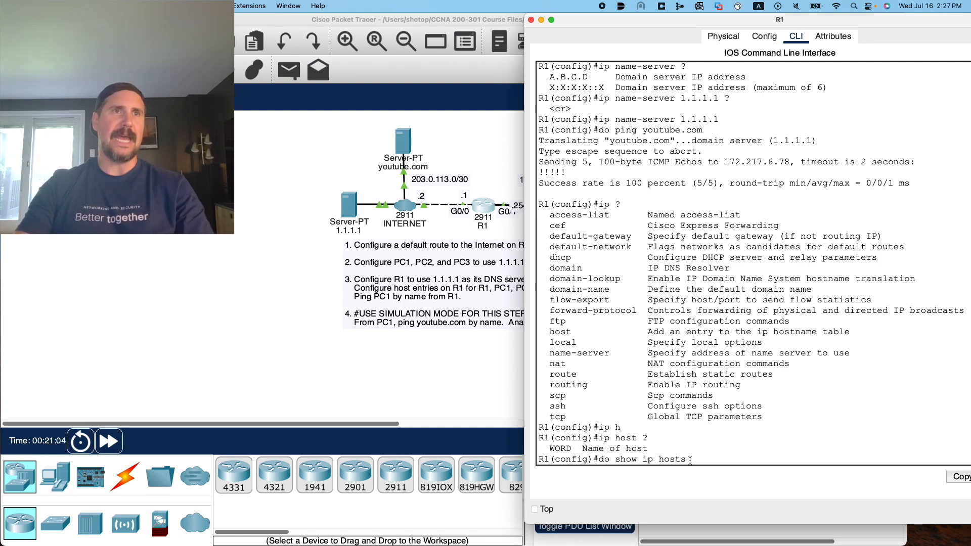
{"action": "key", "text": "Return"}
{"action": "key", "text": "Up"}
{"action": "key", "text": "BackSpace"}
{"action": "key", "text": "Return"}
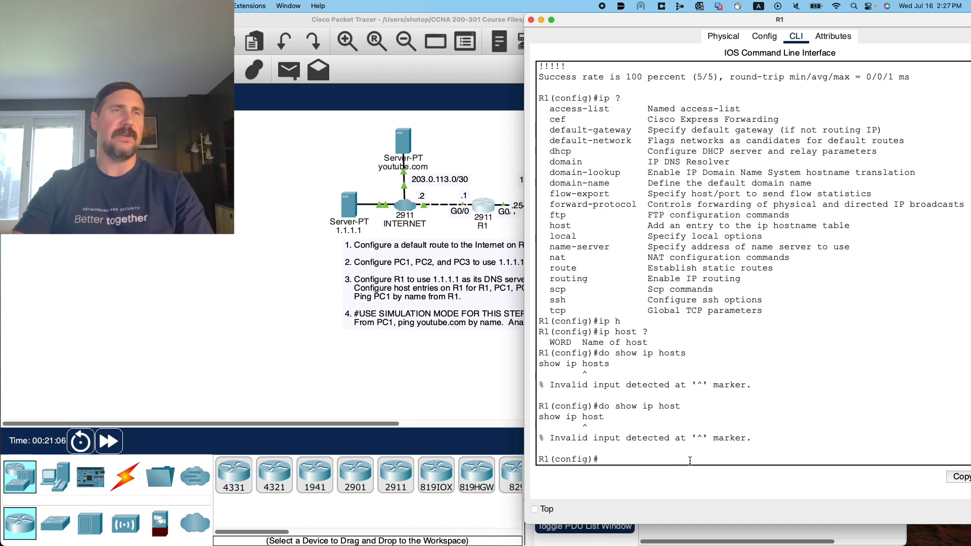
Display R1's host table using do show hosts.
{"action": "key", "text": "Up"}
{"action": "key", "text": "BackSpace"}
{"action": "key", "text": "BackSpace"}
{"action": "key", "text": "BackSpace"}
{"action": "key", "text": "BackSpace"}
{"action": "key", "text": "BackSpace"}
{"action": "key", "text": "BackSpace"}
{"action": "key", "text": "BackSpace"}
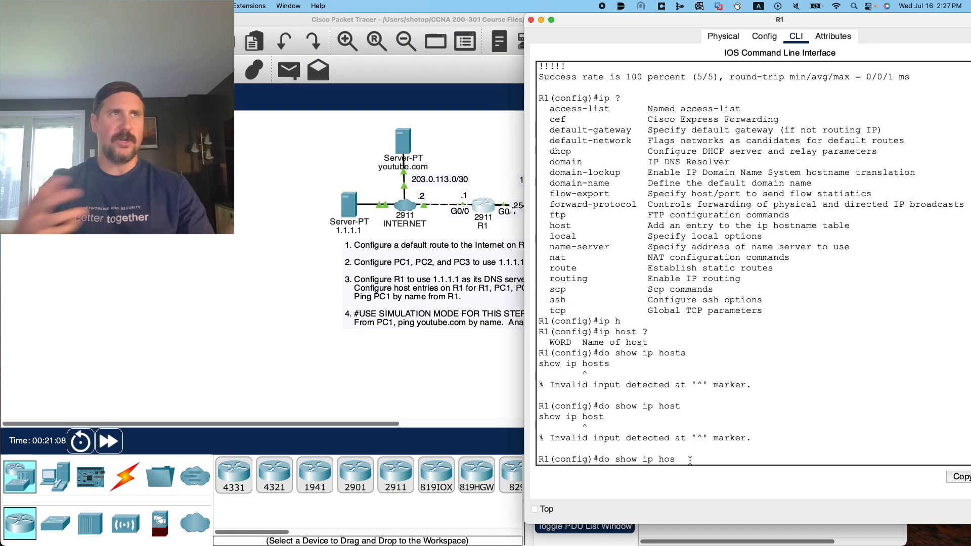
{"action": "type", "text": "ho"}
{"action": "key", "text": "Tab"}
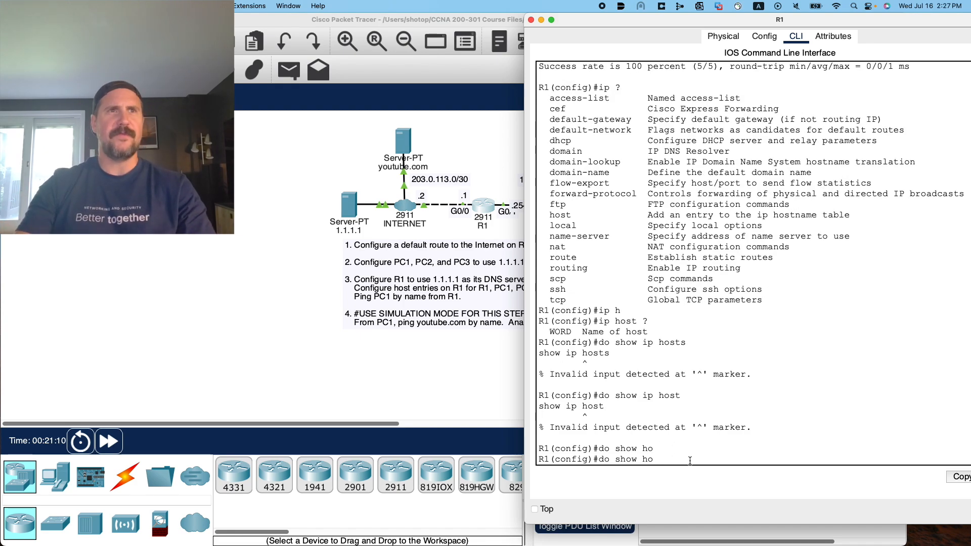
{"action": "key", "text": "Return"}
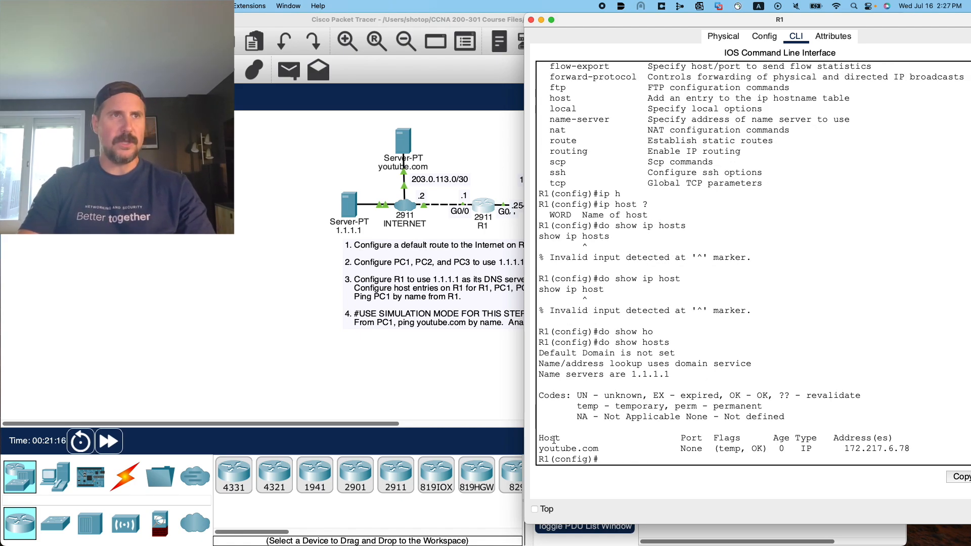
Highlight the youtube.com entry in R1's host table to examine its flags and address.
{"action": "left_click_drag", "start_coordinate": [540, 449], "coordinate": [916, 446]}
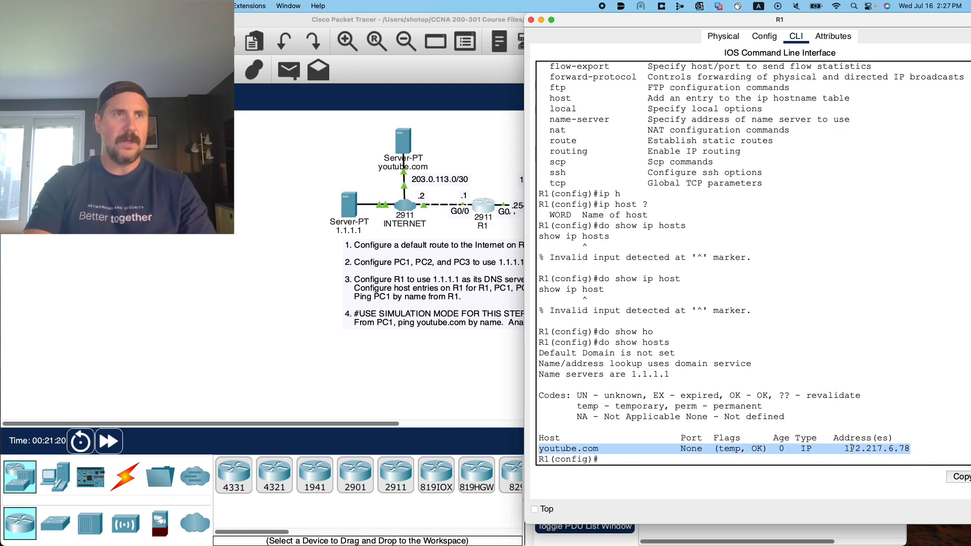
{"action": "left_click", "coordinate": [733, 447]}
{"action": "double_click", "coordinate": [732, 447]}
{"action": "left_click", "coordinate": [733, 446]}
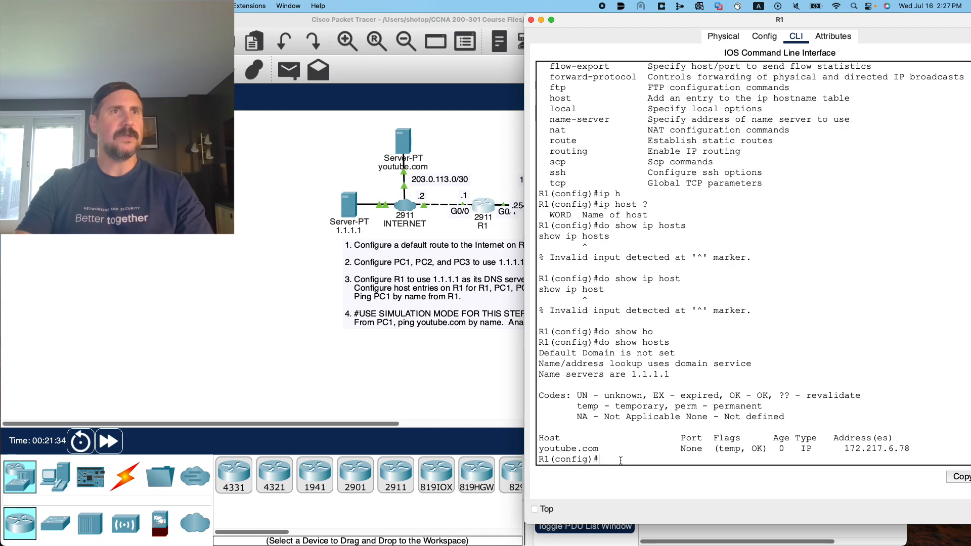
{"action": "type", "text": "do show ip host"}
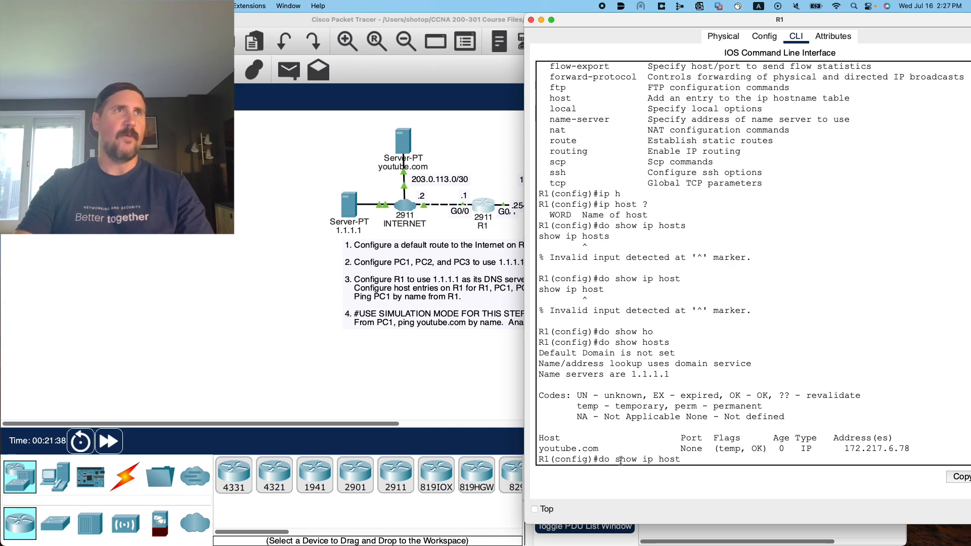
{"action": "key", "text": "Up"}
{"action": "key", "text": "Up"}
{"action": "key", "text": "Up"}
{"action": "key", "text": "Up"}
{"action": "key", "text": "Up"}
{"action": "key", "text": "Up"}
{"action": "key", "text": "Down"}
{"action": "key", "text": "Down"}
{"action": "key", "text": "Down"}
Start the ip host command on R1 with R1 as the host name, consulting the context help for its arguments.
{"action": "type", "text": "i"}
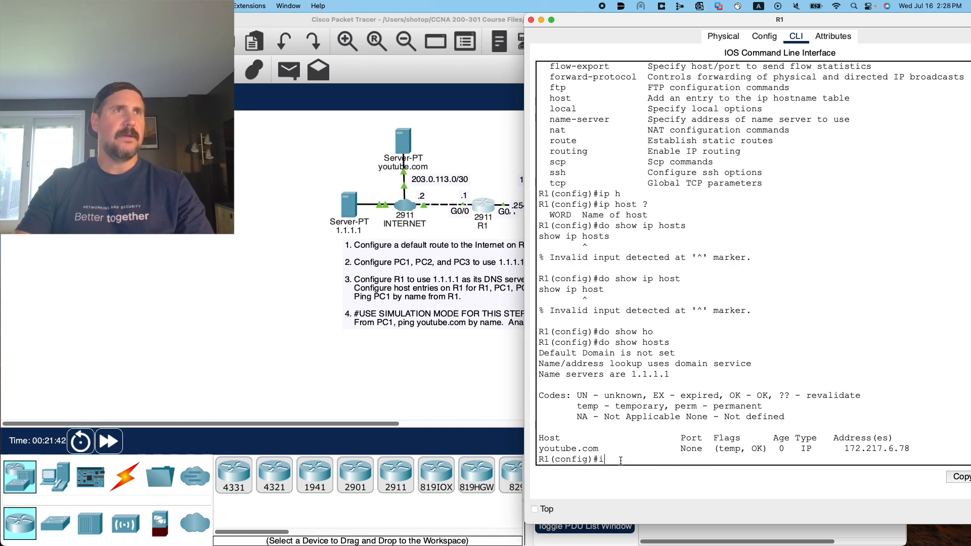
{"action": "type", "text": "p host "}
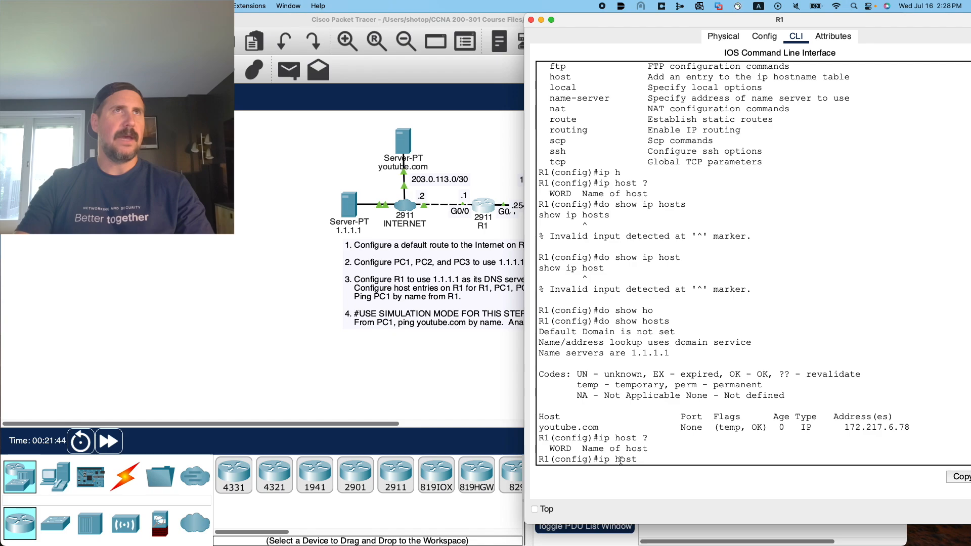
{"action": "type", "text": "?R1"}
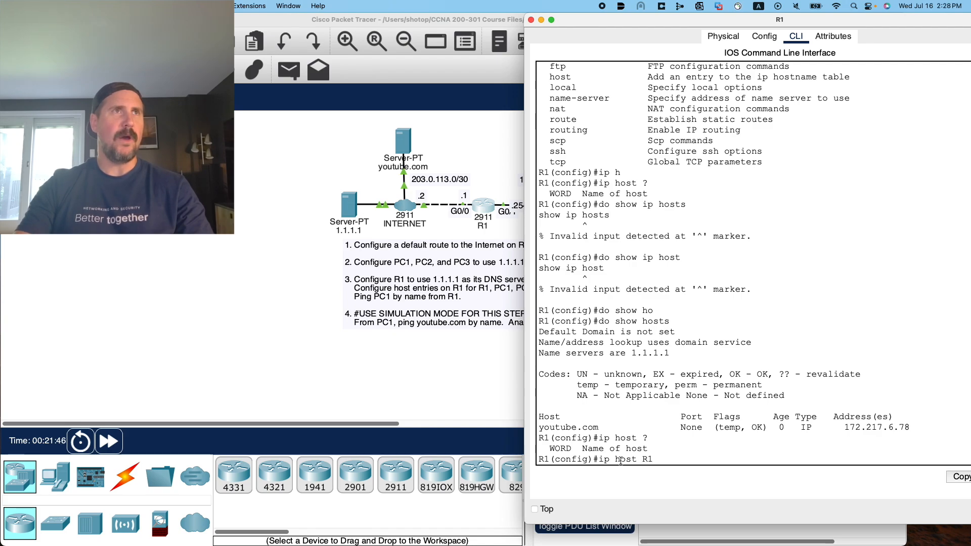
{"action": "type", "text": " ?"}
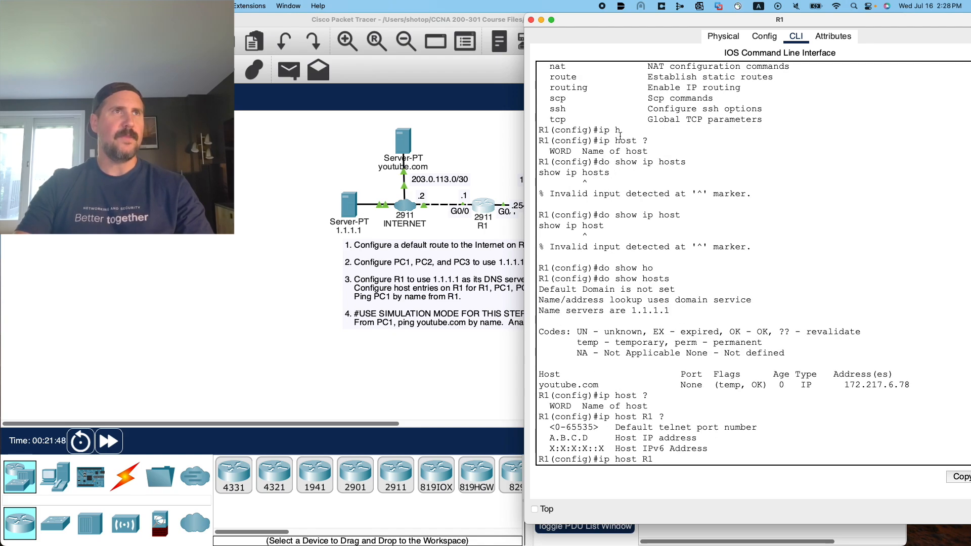
Uncover the topology and move the .254 label clear of R1's G0/1 interface label.
{"action": "left_click_drag", "start_coordinate": [621, 23], "coordinate": [695, 49]}
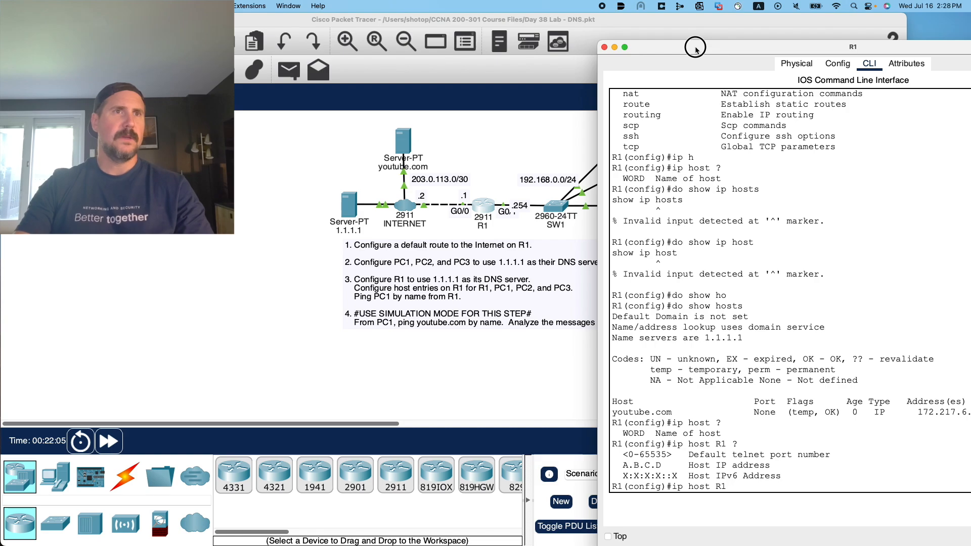
{"action": "left_click", "coordinate": [517, 207]}
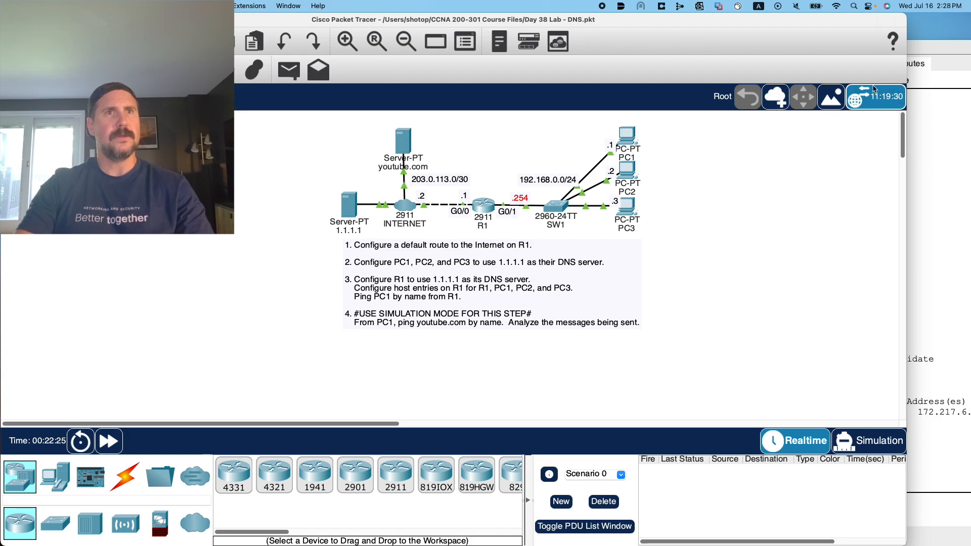
{"action": "left_click", "coordinate": [920, 46]}
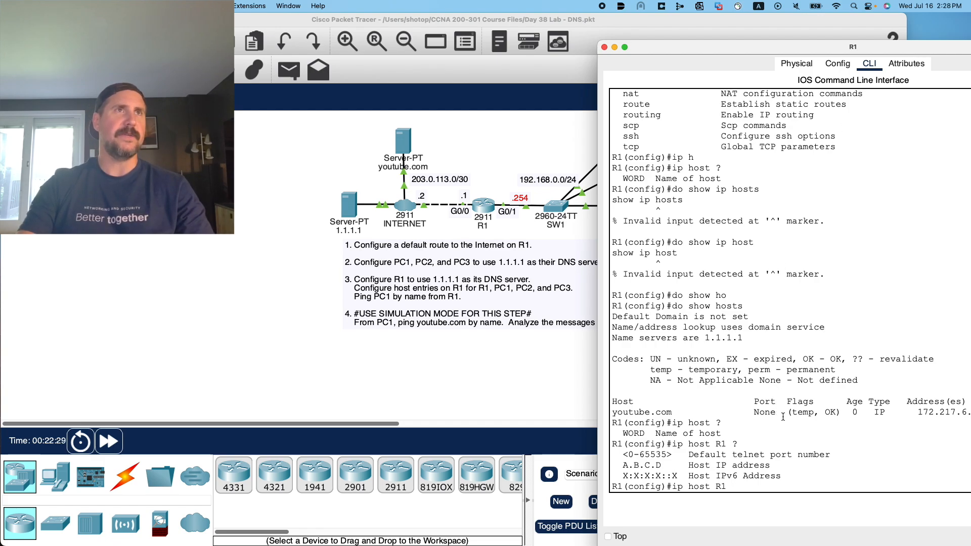
Complete the host entry mapping the name R1 to 192.168.0.254 and display the host table with do show hosts.
{"action": "type", "text": "192.1"}
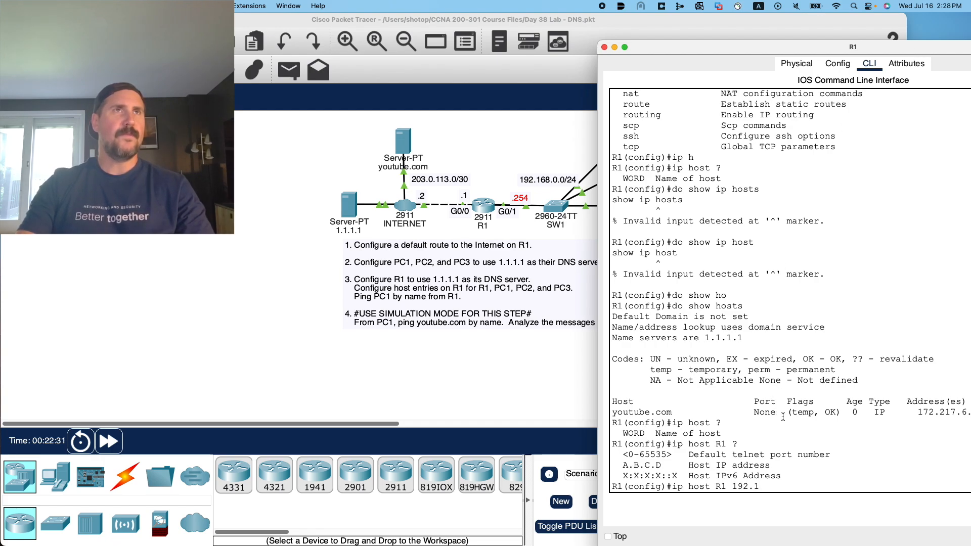
{"action": "type", "text": "68.0"}
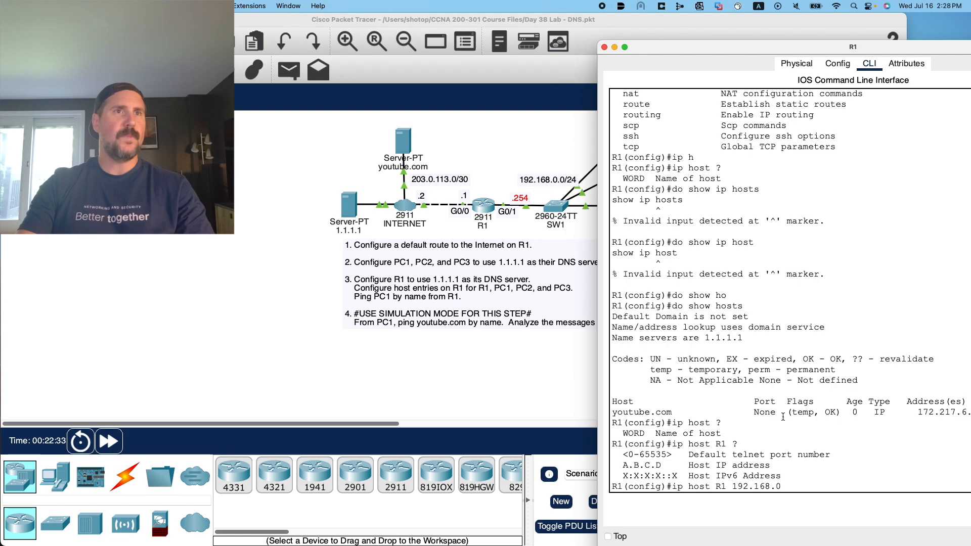
{"action": "type", "text": ".254"}
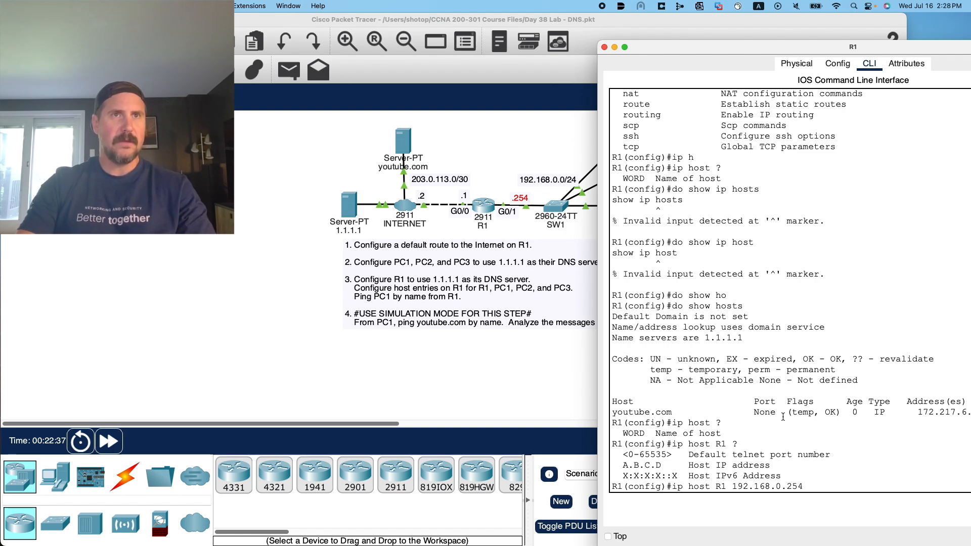
{"action": "type", "text": " ?"}
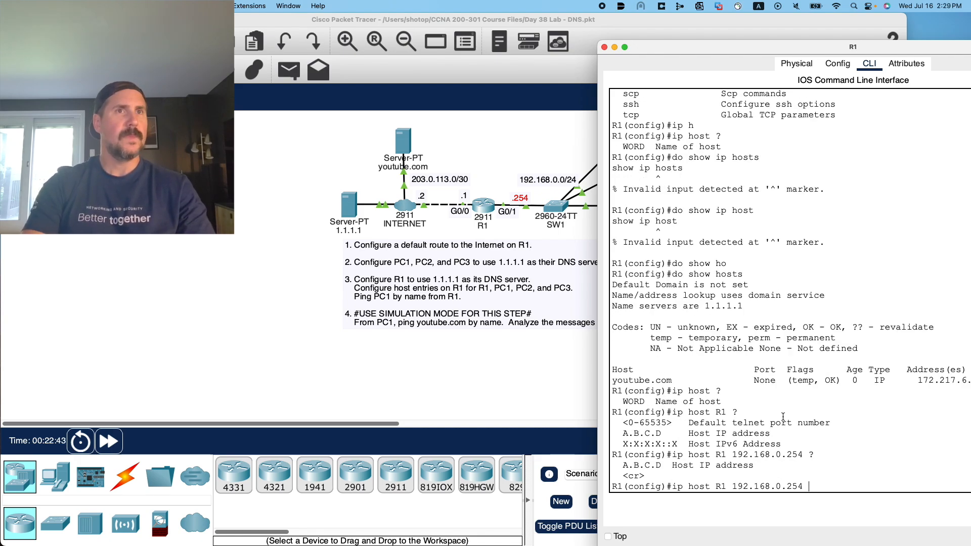
{"action": "key", "text": "Return"}
{"action": "type", "text": "do show hosts"}
{"action": "key", "text": "Return"}
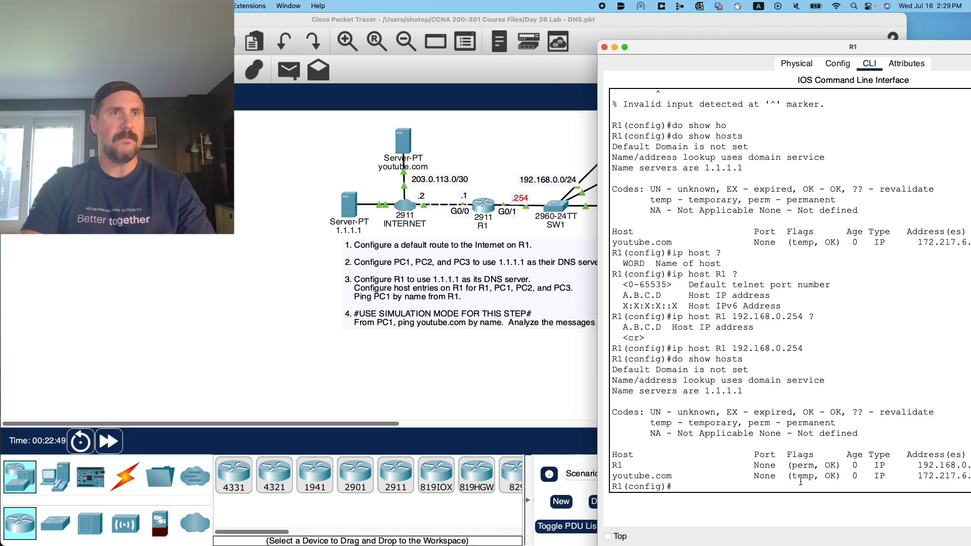
Uncover the PCs in the topology and add a host entry on R1 mapping PC1 to 192.168.0.1.
{"action": "left_click_drag", "start_coordinate": [676, 52], "coordinate": [718, 33]}
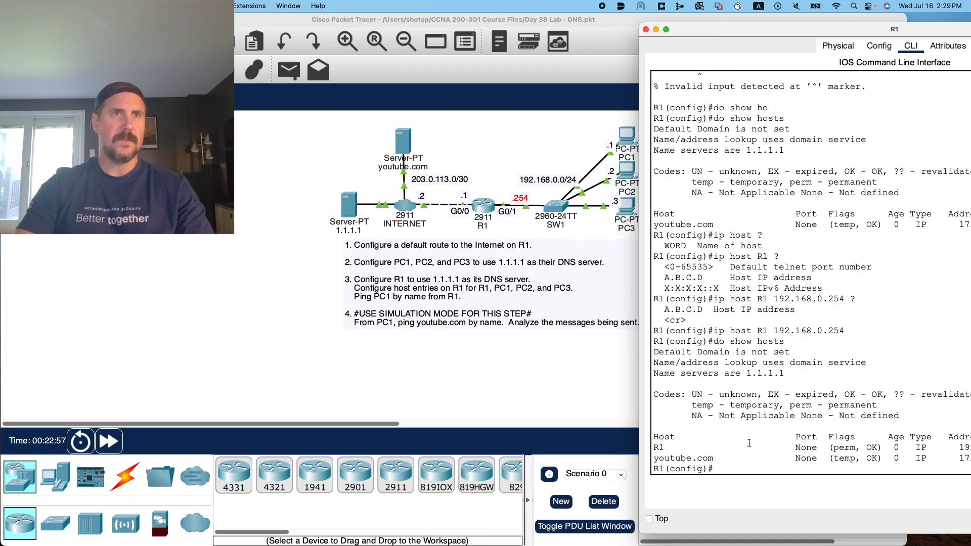
{"action": "key", "text": "Up"}
{"action": "key", "text": "Up"}
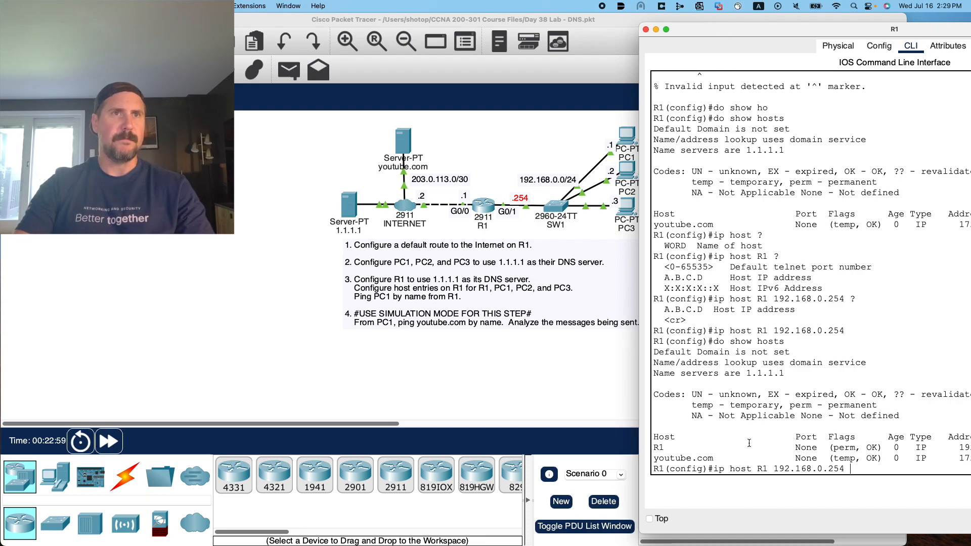
{"action": "key", "text": "BackSpace"}
{"action": "key", "text": "BackSpace"}
{"action": "key", "text": "BackSpace"}
{"action": "key", "text": "BackSpace"}
{"action": "key", "text": "BackSpace"}
{"action": "key", "text": "BackSpace"}
{"action": "key", "text": "BackSpace"}
{"action": "key", "text": "BackSpace"}
{"action": "key", "text": "BackSpace"}
{"action": "key", "text": "BackSpace"}
{"action": "key", "text": "BackSpace"}
{"action": "key", "text": "BackSpace"}
{"action": "key", "text": "BackSpace"}
{"action": "key", "text": "BackSpace"}
{"action": "key", "text": "BackSpace"}
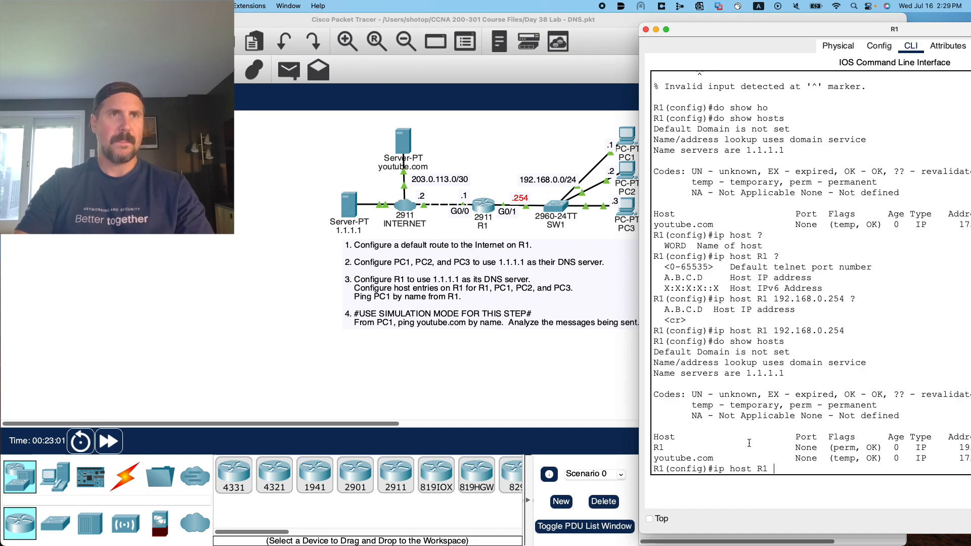
{"action": "type", "text": "PC1"}
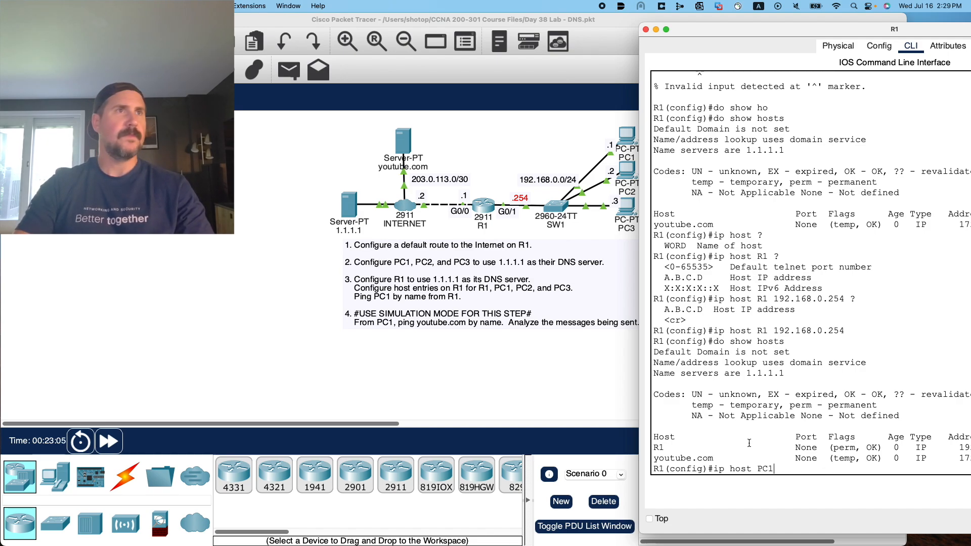
{"action": "type", "text": " 192.168."}
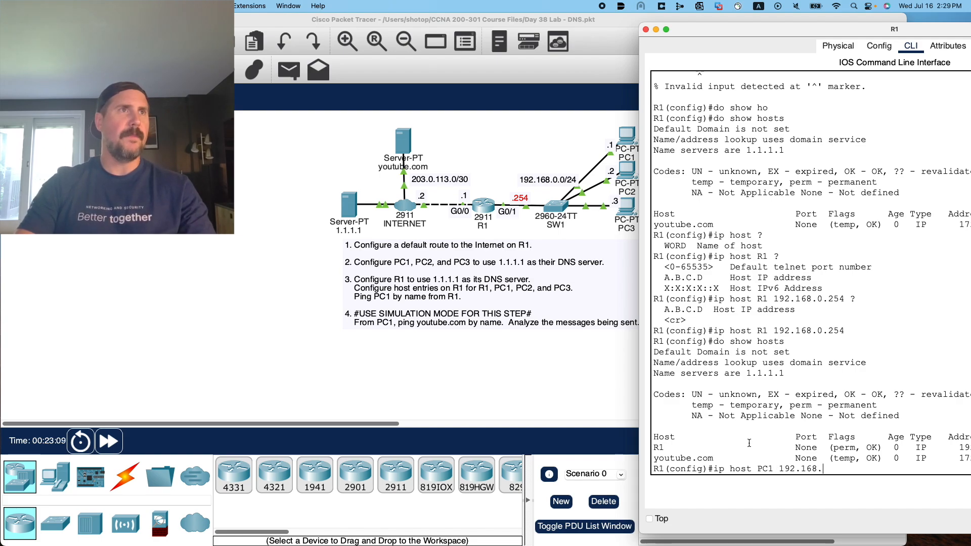
{"action": "type", "text": "0.1"}
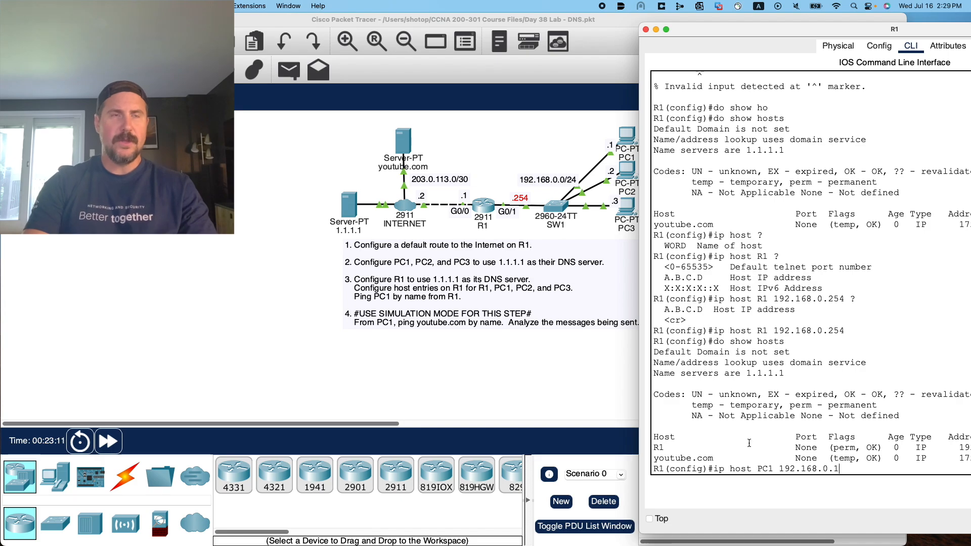
{"action": "key", "text": "Return"}
Reuse the PC1 entry command to add a host entry mapping PC2 to 192.168.0.2.
{"action": "key", "text": "Up"}
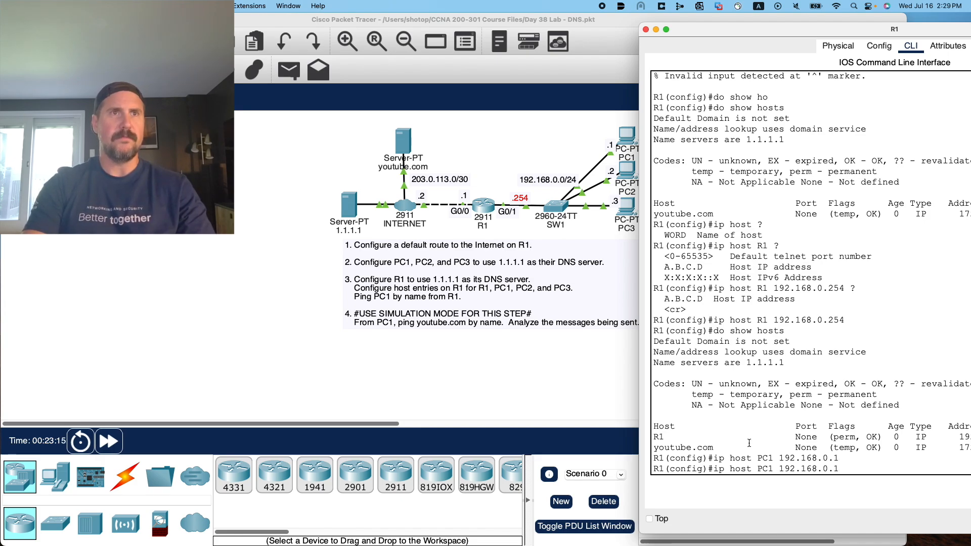
{"action": "key", "text": "Left"}
{"action": "key", "text": "Left"}
{"action": "key", "text": "Left"}
{"action": "key", "text": "Left"}
{"action": "key", "text": "Left"}
{"action": "key", "text": "Left"}
{"action": "key", "text": "Left"}
{"action": "key", "text": "Left"}
{"action": "key", "text": "Left"}
{"action": "key", "text": "Left"}
{"action": "key", "text": "Left"}
{"action": "key", "text": "Left"}
{"action": "key", "text": "BackSpace"}
{"action": "type", "text": "2"}
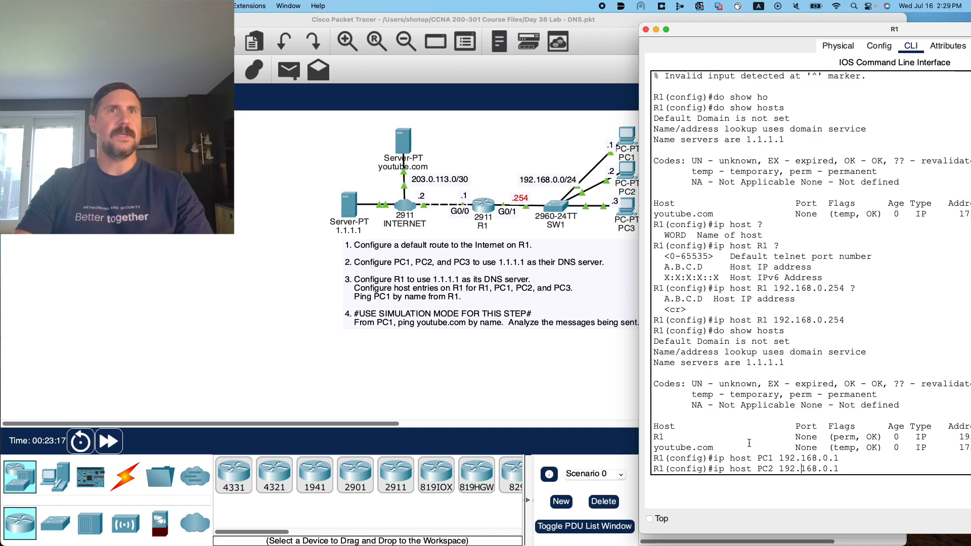
{"action": "key", "text": "Right"}
{"action": "key", "text": "Right"}
{"action": "key", "text": "Right"}
{"action": "key", "text": "Right"}
{"action": "key", "text": "Right"}
{"action": "key", "text": "Right"}
{"action": "key", "text": "Right"}
{"action": "key", "text": "Right"}
{"action": "key", "text": "Right"}
{"action": "key", "text": "Right"}
{"action": "key", "text": "Right"}
{"action": "key", "text": "Right"}
{"action": "key", "text": "BackSpace"}
{"action": "type", "text": "2"}
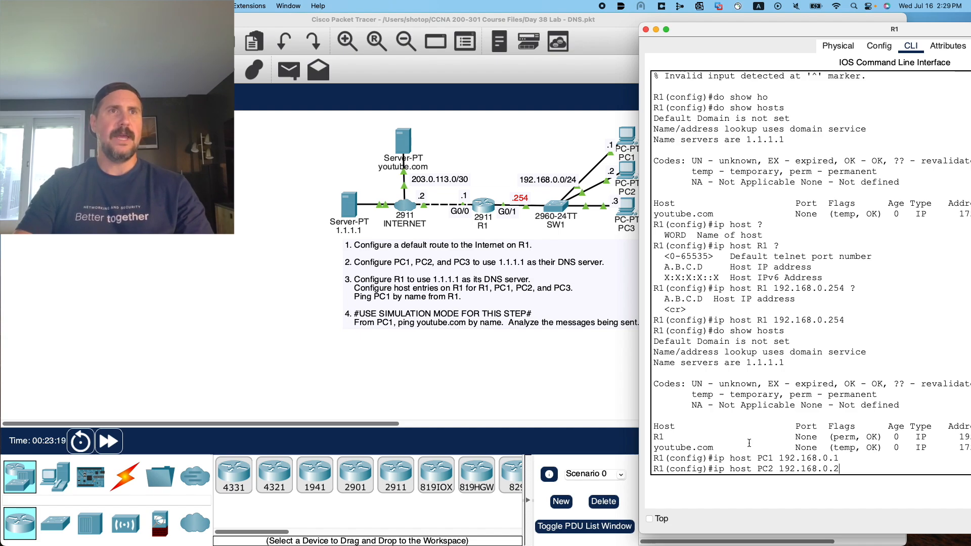
{"action": "key", "text": "Return"}
Reuse the PC2 entry command to add a host entry mapping PC3 to 192.168.0.3.
{"action": "key", "text": "Up"}
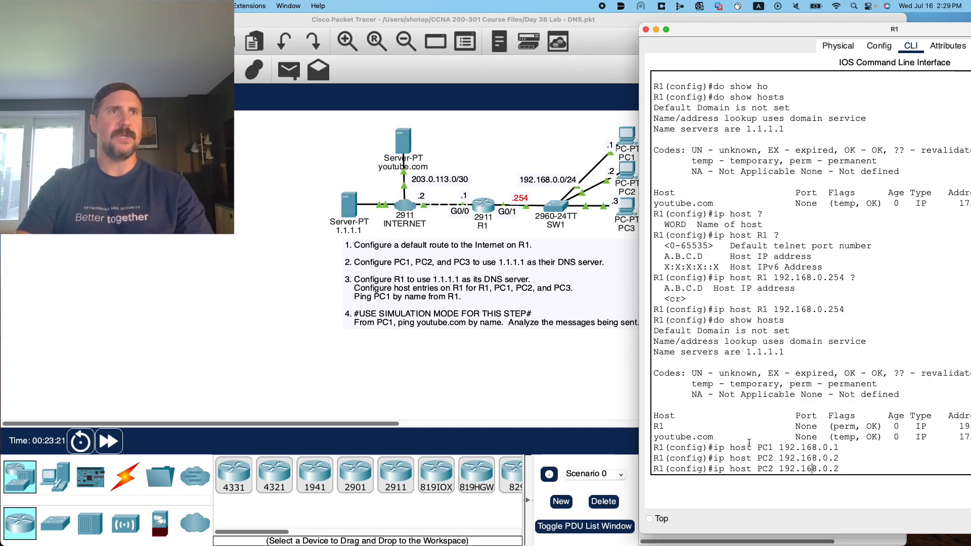
{"action": "key", "text": "Left"}
{"action": "key", "text": "Left"}
{"action": "key", "text": "Left"}
{"action": "key", "text": "BackSpace"}
{"action": "type", "text": "3"}
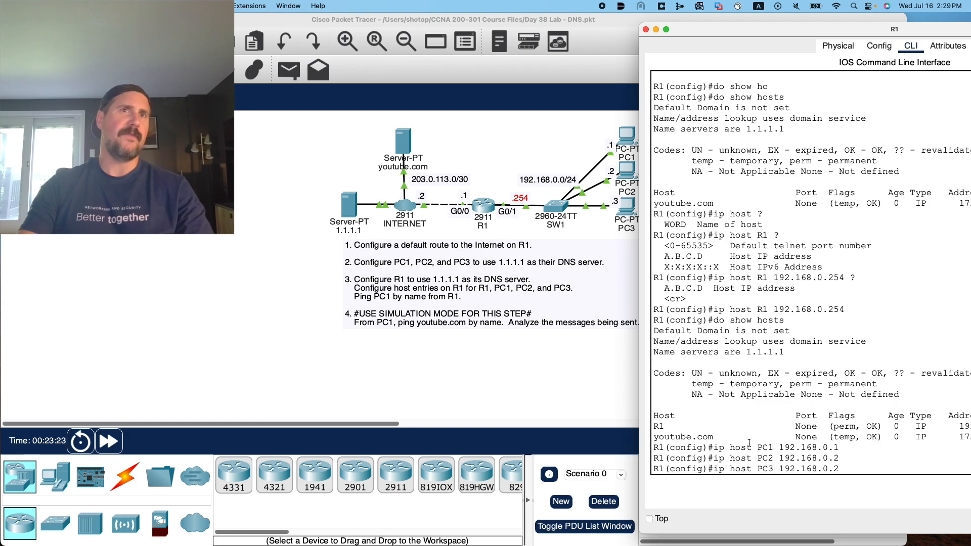
{"action": "key", "text": "Right"}
{"action": "key", "text": "Right"}
{"action": "key", "text": "Right"}
{"action": "key", "text": "Right"}
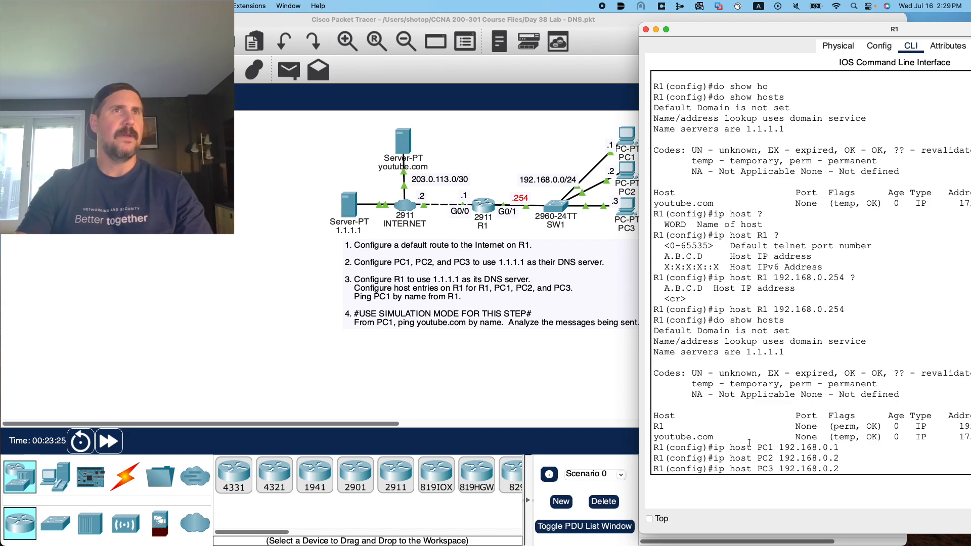
{"action": "key", "text": "Return"}
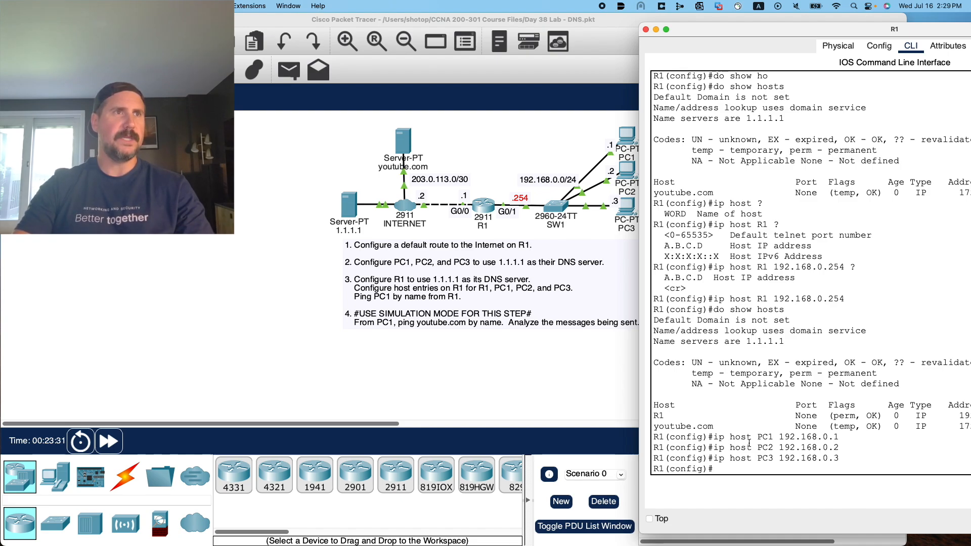
Ping PC1 by name from R1's configuration mode twice using do ping PC1.
{"action": "type", "text": "do ping PC1"}
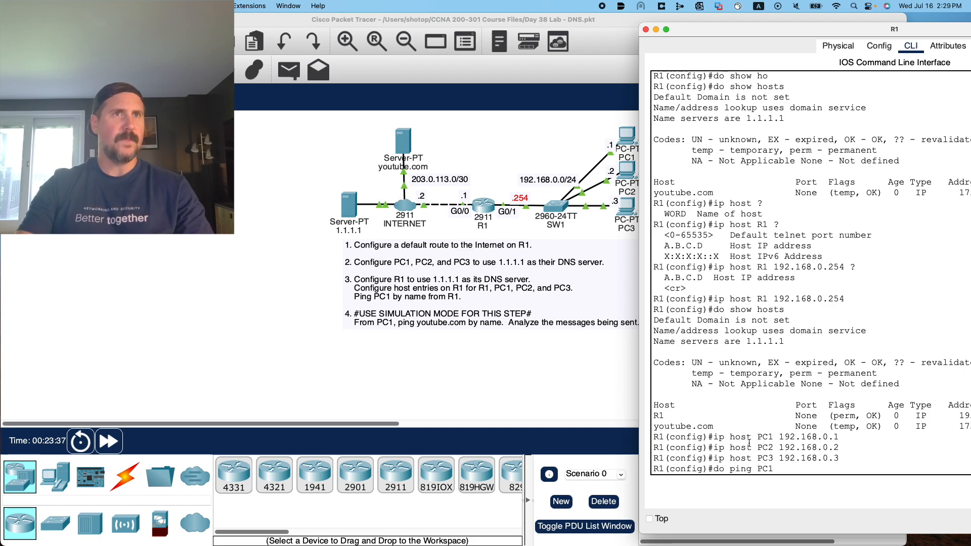
{"action": "key", "text": "Return"}
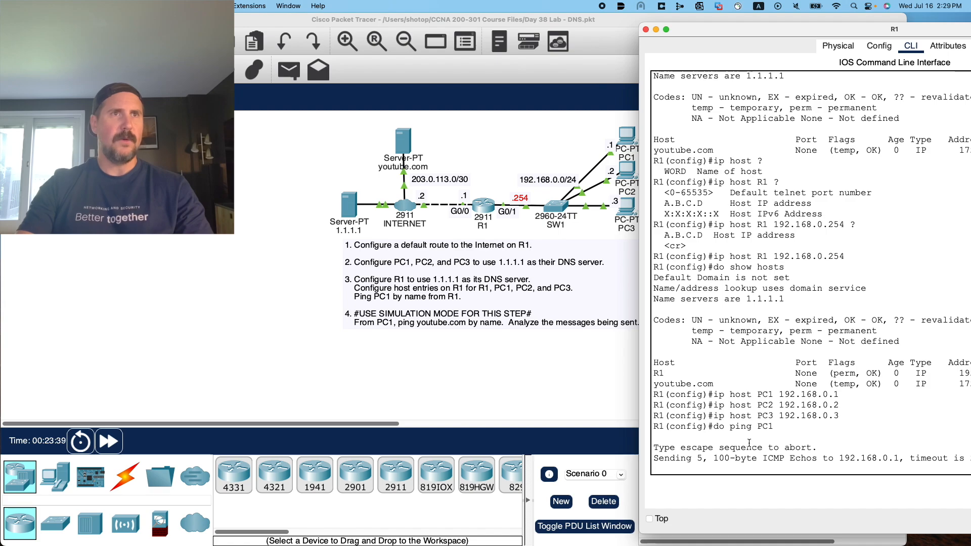
{"action": "key", "text": "Up"}
{"action": "key", "text": "Return"}
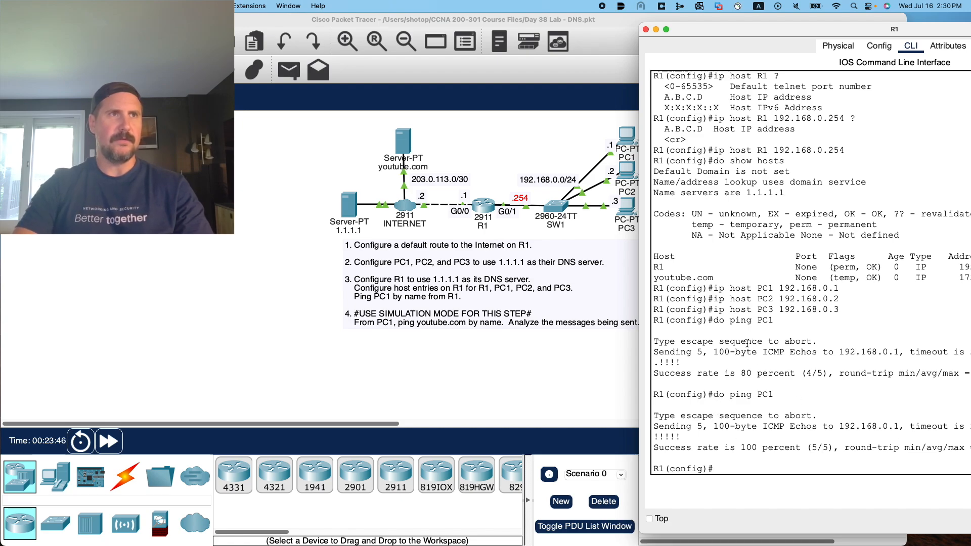
Bring R1's CLI fully into view, display the host table again and highlight the PC1, PC2, PC3 and R1 entries.
{"action": "left_click_drag", "start_coordinate": [911, 22], "coordinate": [662, 16]}
{"action": "left_click", "coordinate": [593, 371]}
{"action": "key", "text": "Up"}
{"action": "key", "text": "Up"}
{"action": "key", "text": "Up"}
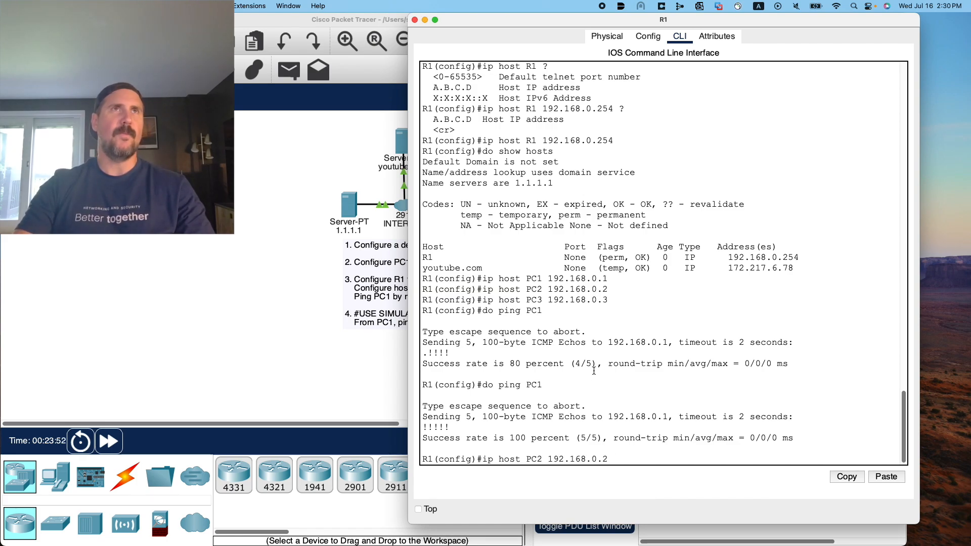
{"action": "key", "text": "Up"}
{"action": "key", "text": "Return"}
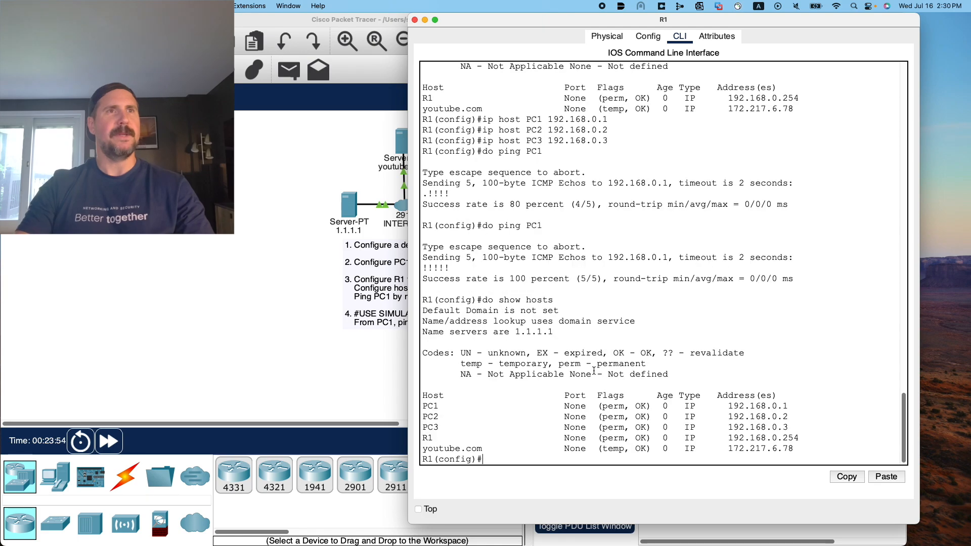
{"action": "left_click_drag", "start_coordinate": [423, 403], "coordinate": [824, 443]}
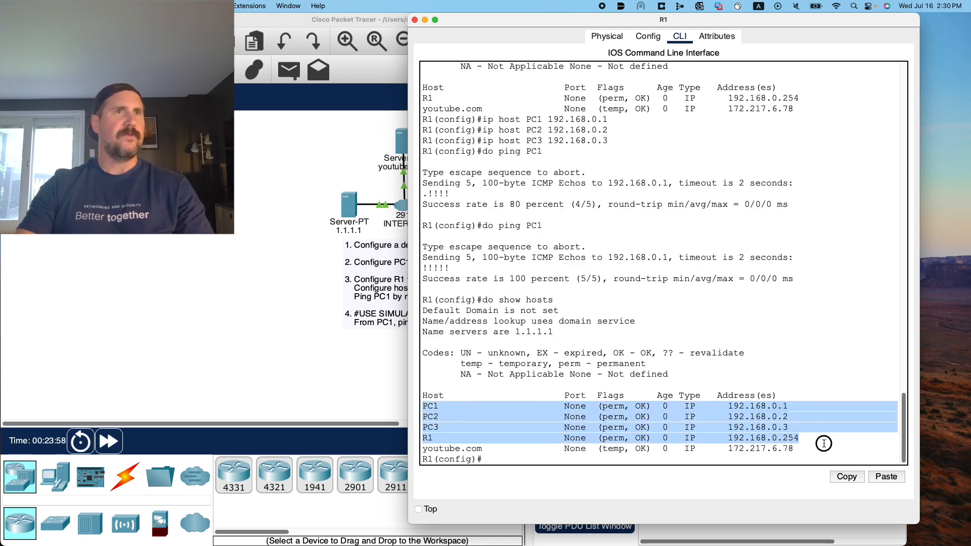
{"action": "left_click", "coordinate": [824, 449]}
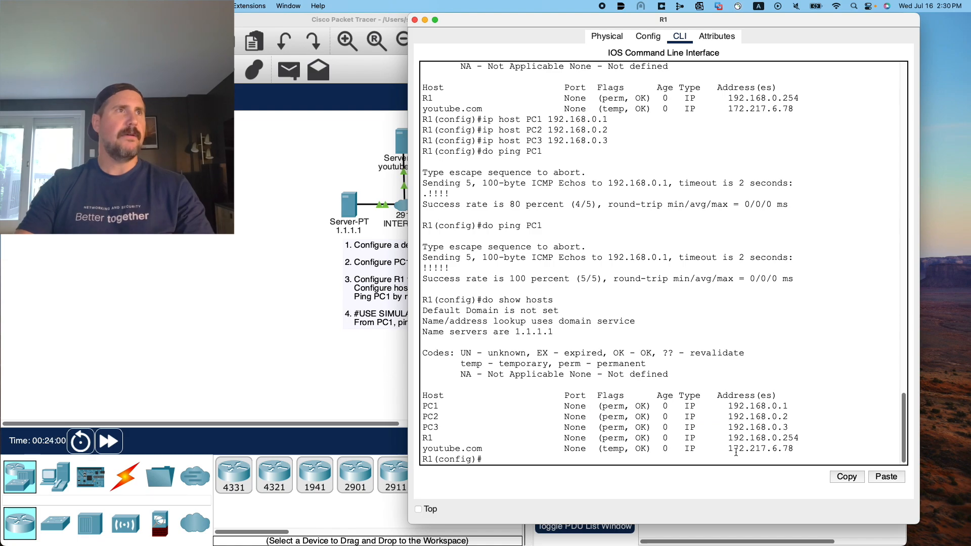
Ping R1 by its own name using do ping R1 and uncover the lab instructions beside the CLI.
{"action": "type", "text": "ping"}
{"action": "key", "text": "BackSpace"}
{"action": "key", "text": "BackSpace"}
{"action": "key", "text": "BackSpace"}
{"action": "key", "text": "BackSpace"}
{"action": "type", "text": "do ping "}
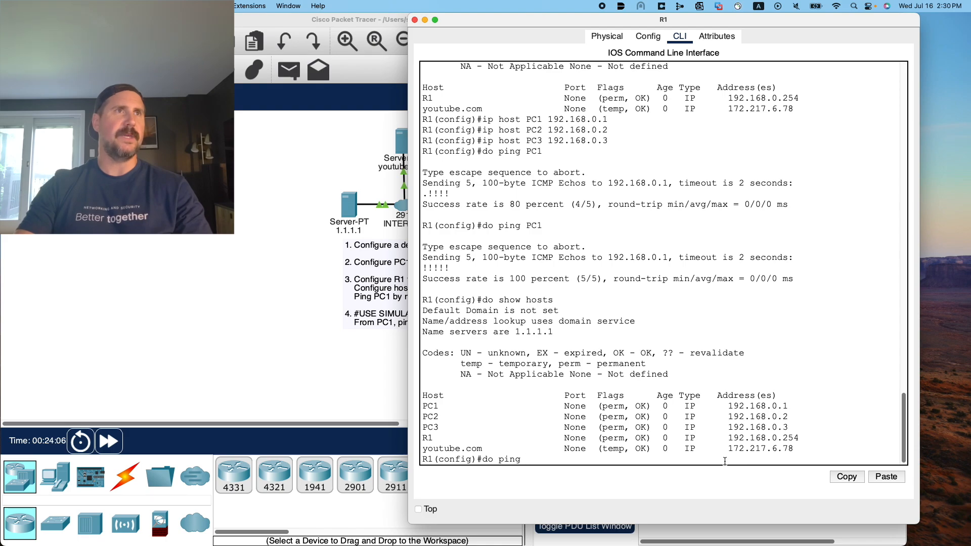
{"action": "type", "text": "R1"}
{"action": "key", "text": "Return"}
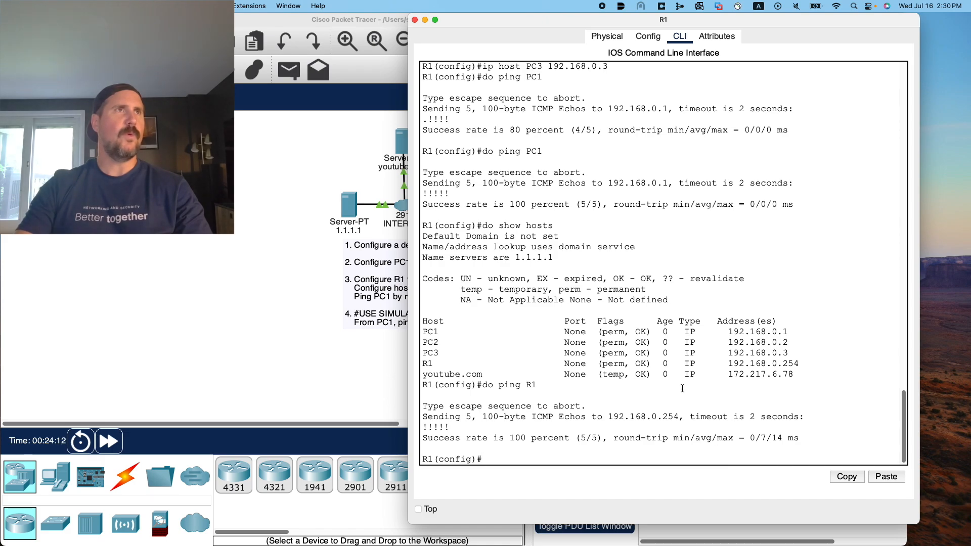
{"action": "left_click_drag", "start_coordinate": [508, 20], "coordinate": [675, 13]}
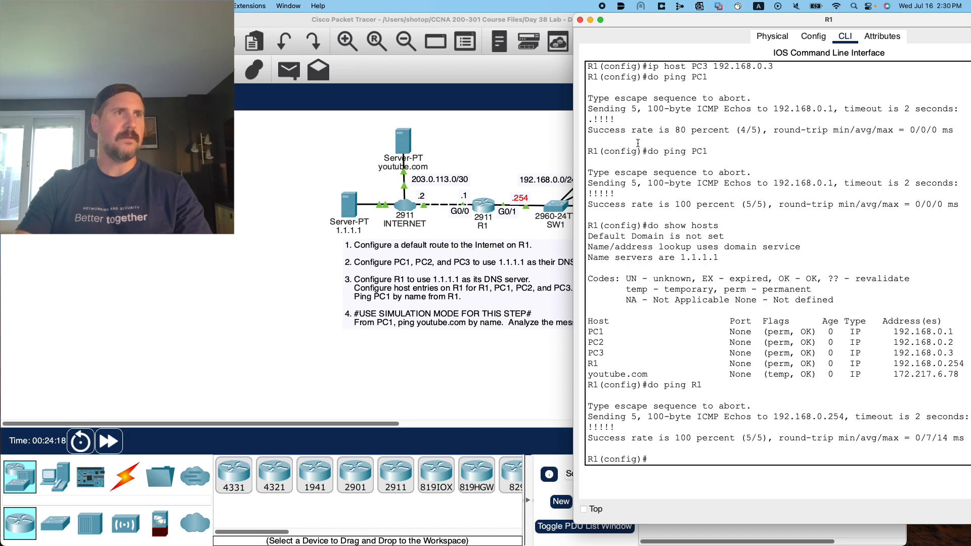
Close R1's device window and switch the lab from Realtime to Simulation mode.
{"action": "mouse_move", "coordinate": [643, 20]}
{"action": "left_mouse_down"}
{"action": "mouse_move", "coordinate": [686, 17]}
{"action": "mouse_move", "coordinate": [654, 18]}
{"action": "left_mouse_up"}
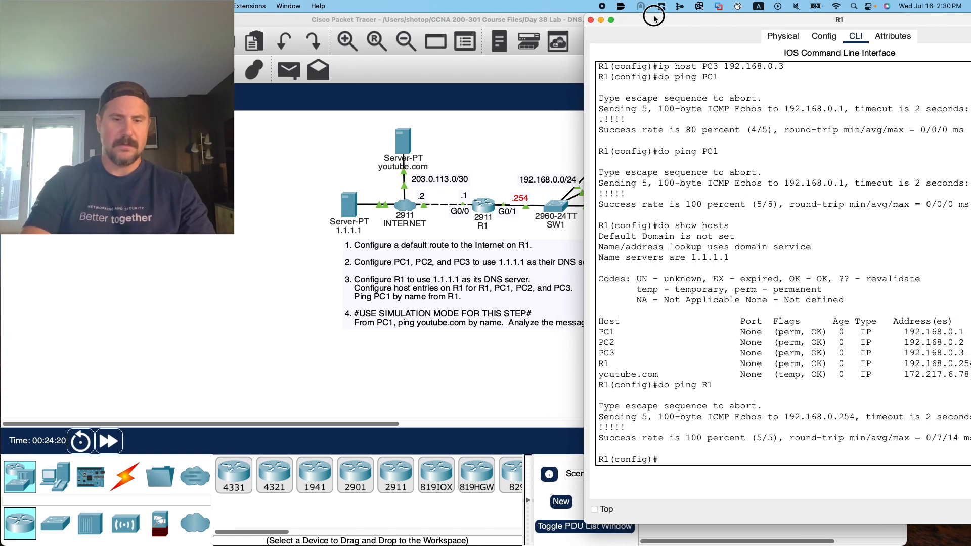
{"action": "left_click", "coordinate": [591, 20]}
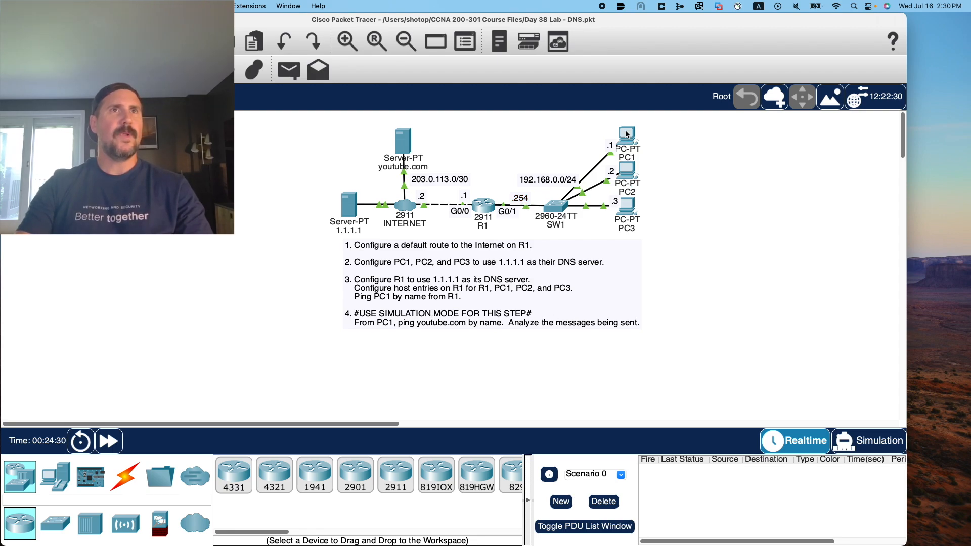
{"action": "left_click", "coordinate": [868, 440]}
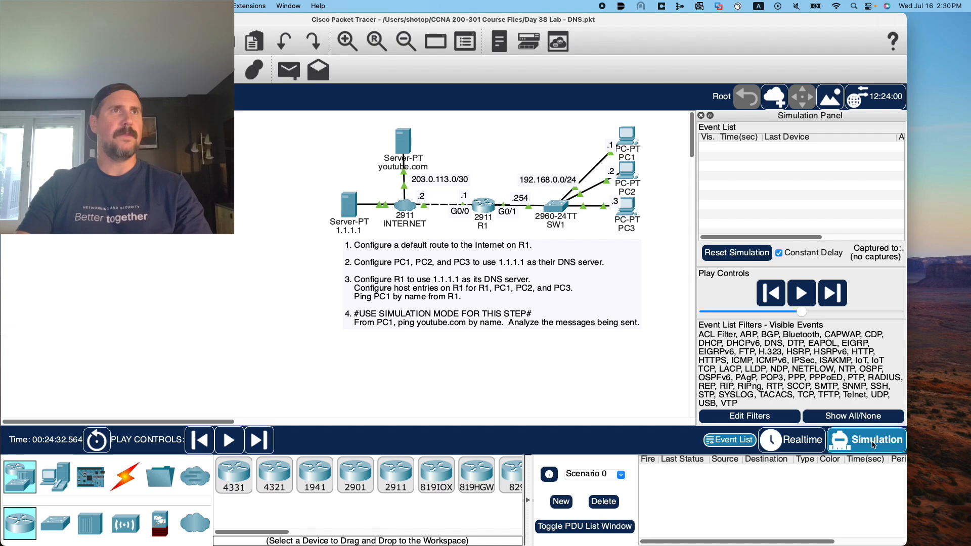
Ping youtube.com by name from PC1's Command Prompt.
{"action": "left_click", "coordinate": [626, 138]}
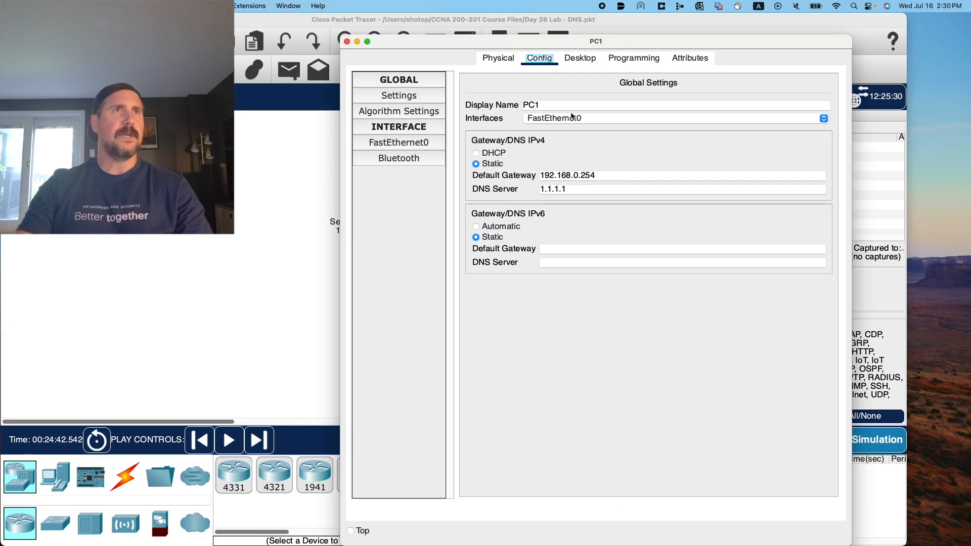
{"action": "left_click", "coordinate": [633, 58]}
{"action": "left_click", "coordinate": [580, 58]}
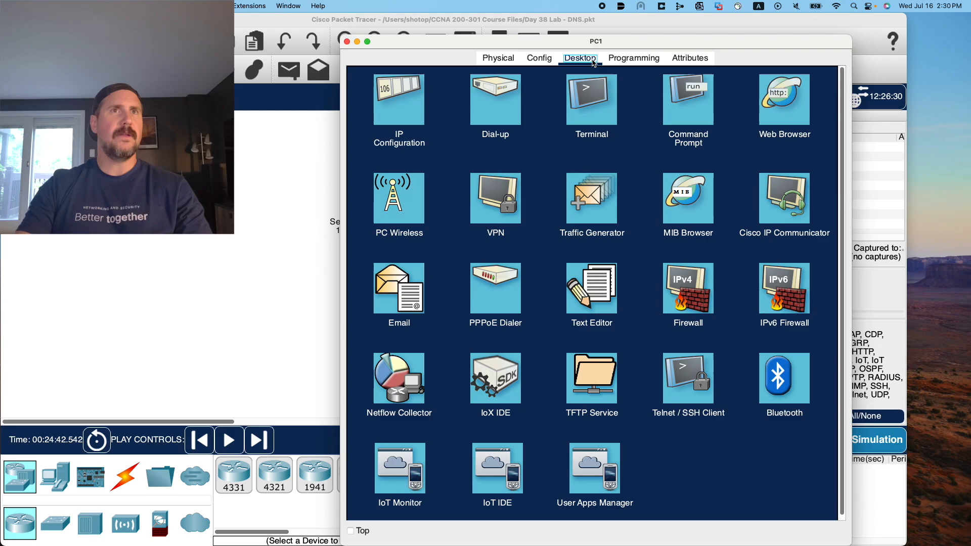
{"action": "left_click", "coordinate": [673, 110]}
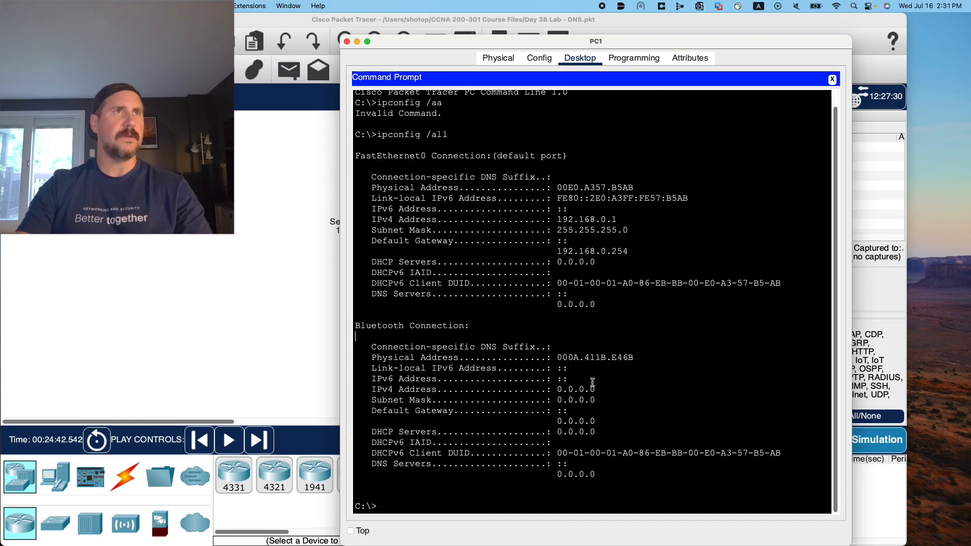
{"action": "left_click", "coordinate": [484, 495]}
{"action": "type", "text": "ping youtube.com"}
{"action": "key", "text": "Return"}
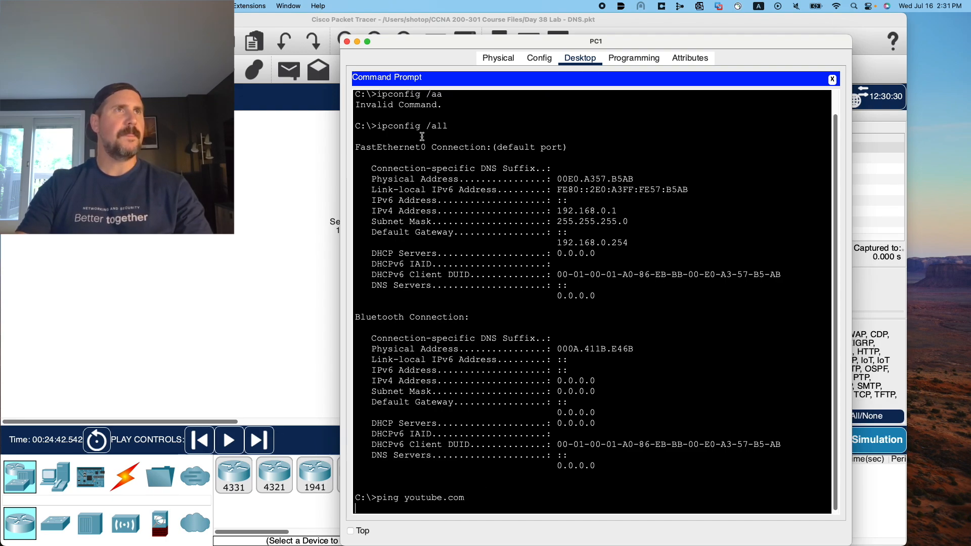
Uncover the topology, play the simulation until PC1's packet reaches R1, pause it and check the packet's OSI model information there.
{"action": "left_click_drag", "start_coordinate": [602, 46], "coordinate": [568, 444]}
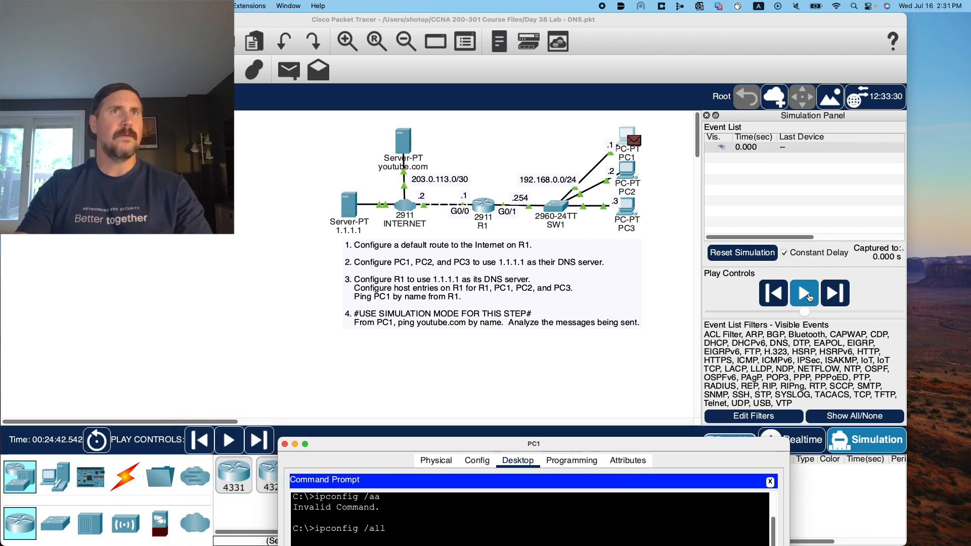
{"action": "left_click", "coordinate": [803, 293]}
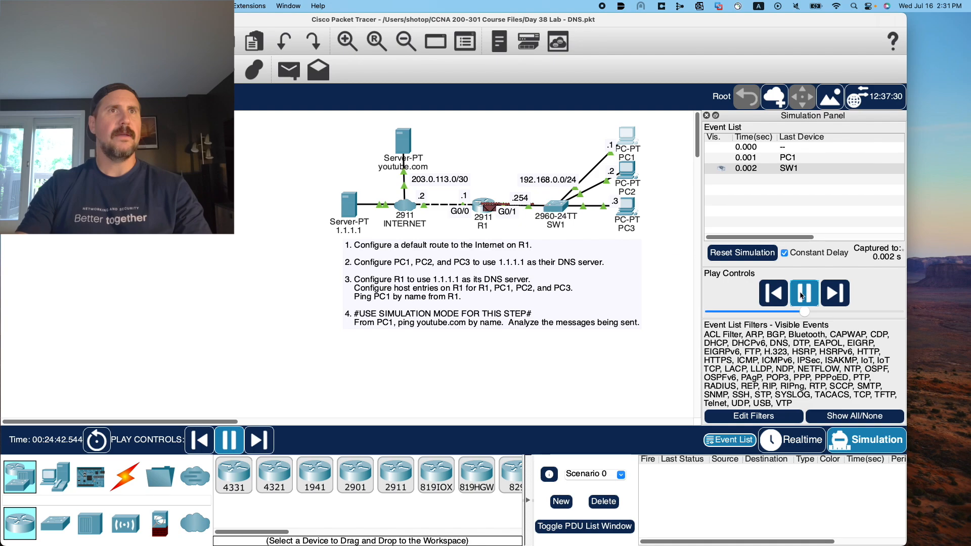
{"action": "left_click", "coordinate": [804, 295]}
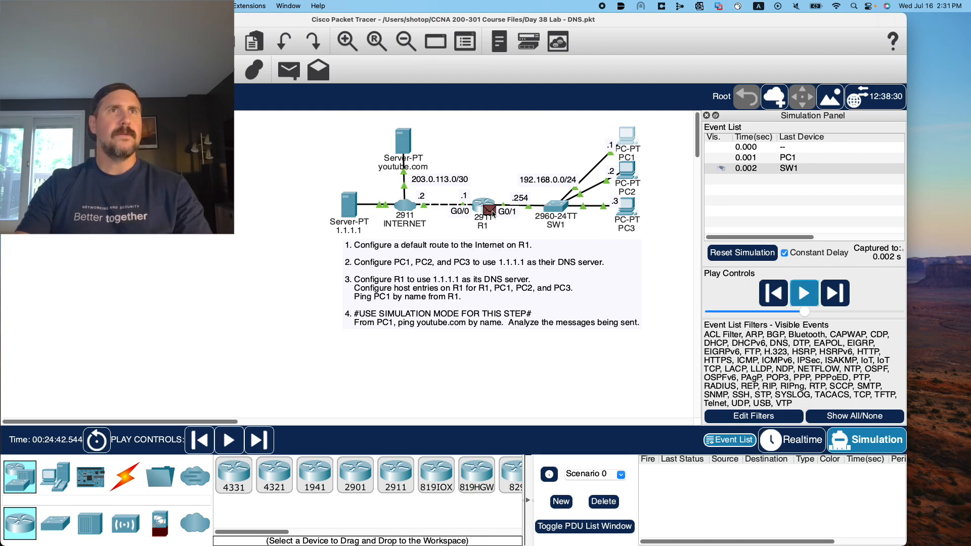
{"action": "left_click", "coordinate": [491, 211]}
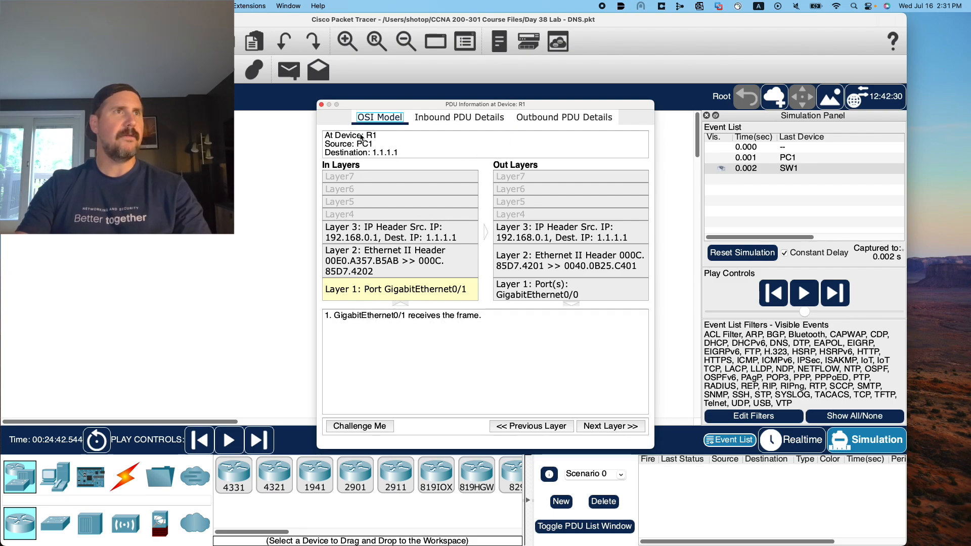
{"action": "left_click", "coordinate": [321, 104]}
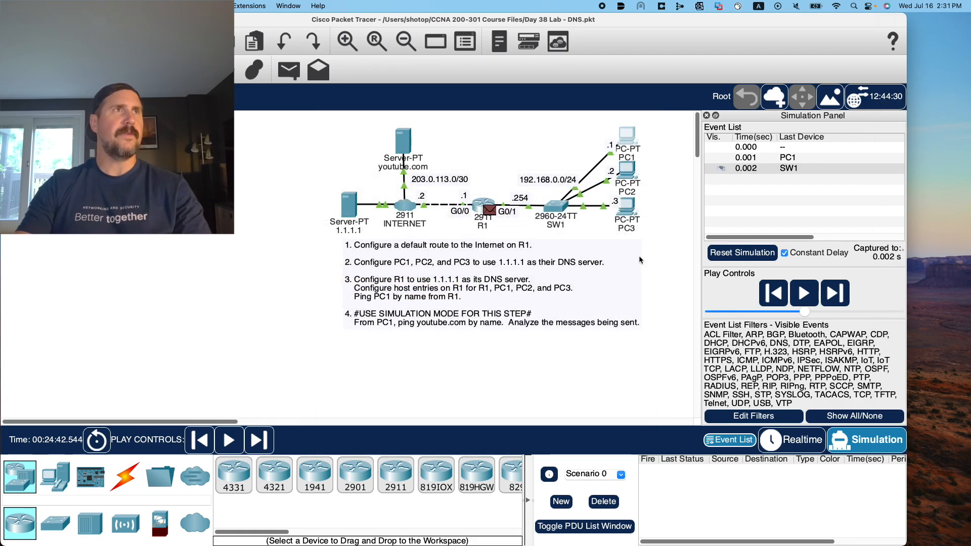
Step the simulation forward to bring the packet to server 1.1.1.1, and examine its inbound PDU details down to the DNS query.
{"action": "left_click", "coordinate": [841, 292]}
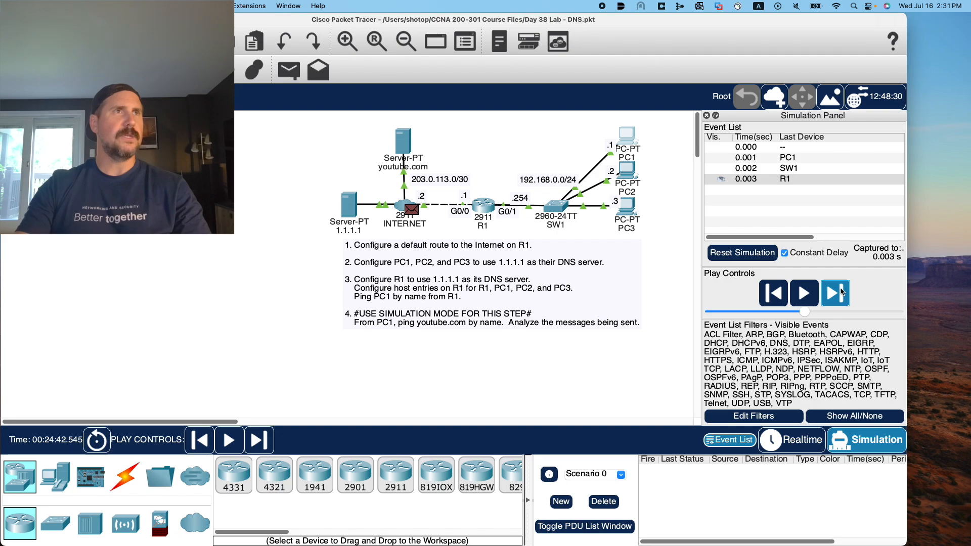
{"action": "left_click", "coordinate": [840, 292]}
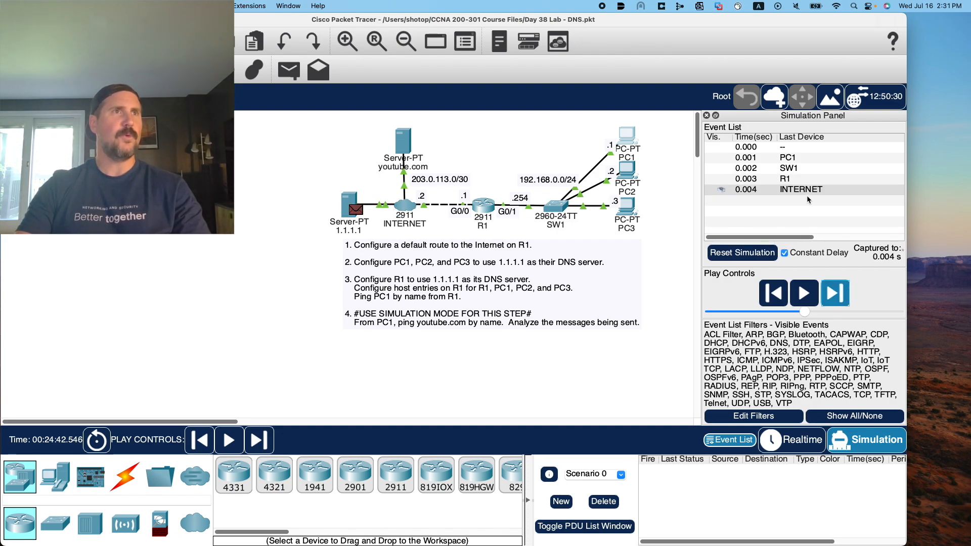
{"action": "left_click", "coordinate": [357, 211]}
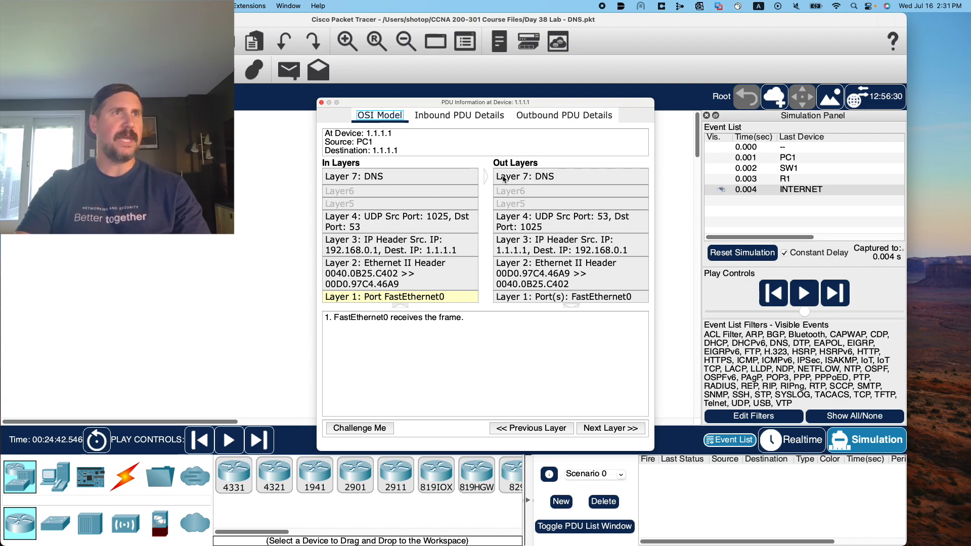
{"action": "left_click", "coordinate": [438, 115]}
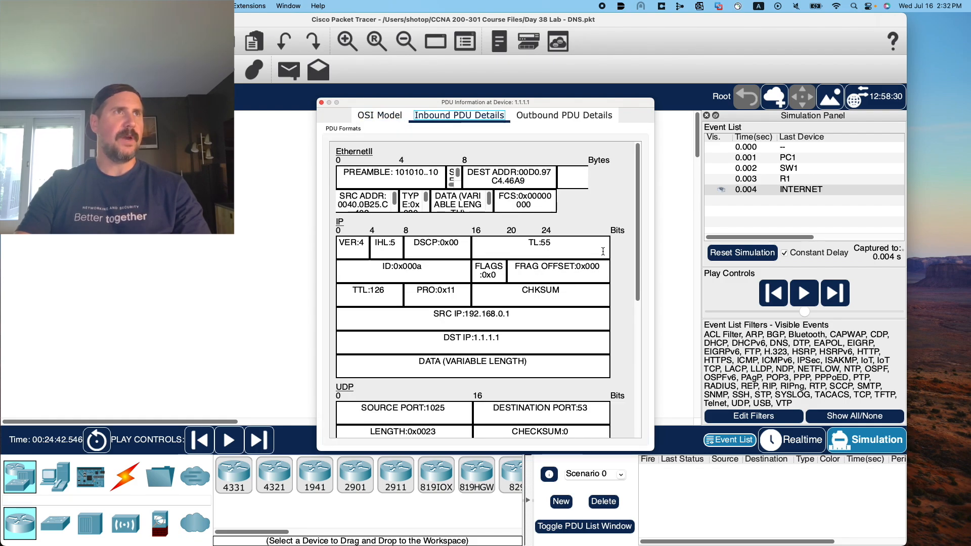
{"action": "scroll", "coordinate": [589, 243], "scroll_direction": "down", "scroll_amount": 3}
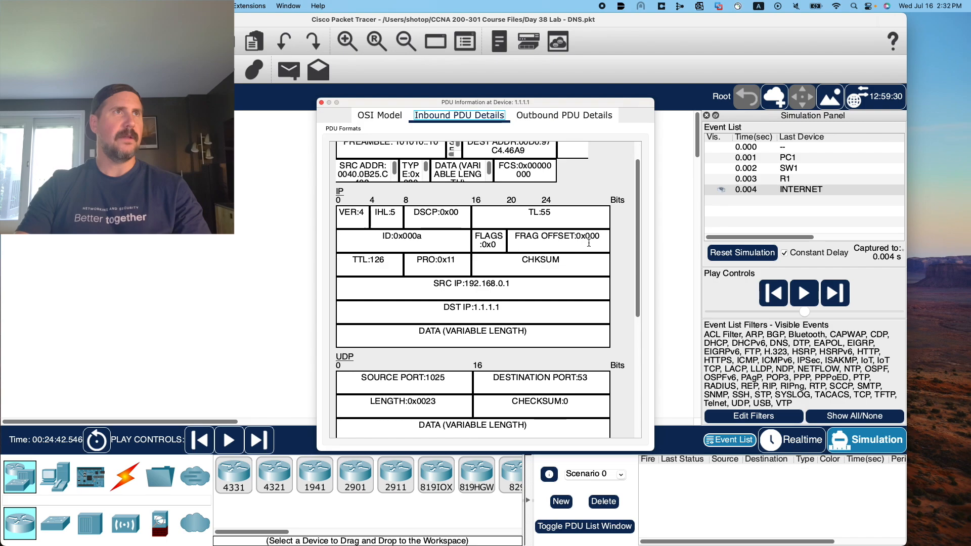
{"action": "scroll", "coordinate": [588, 243], "scroll_direction": "down", "scroll_amount": 6}
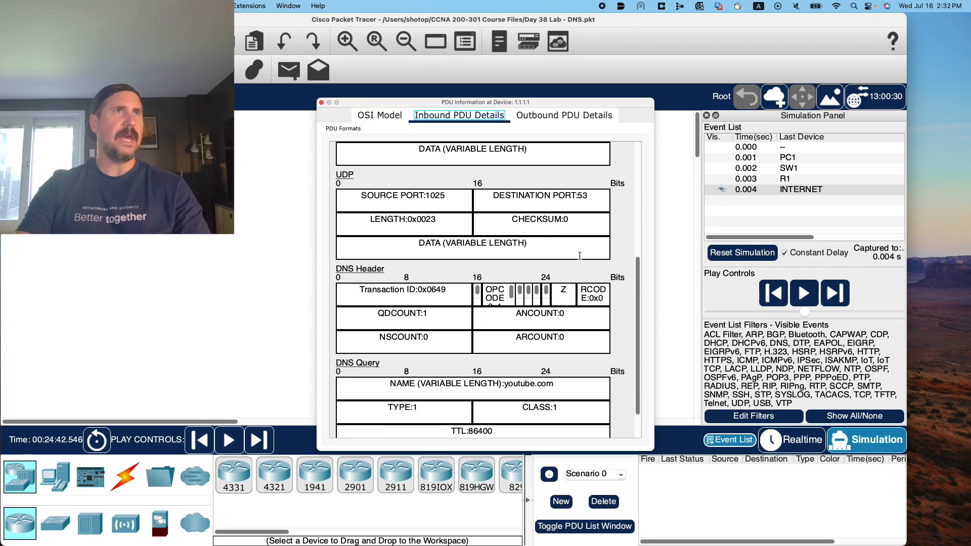
{"action": "scroll", "coordinate": [511, 348], "scroll_direction": "down", "scroll_amount": 2}
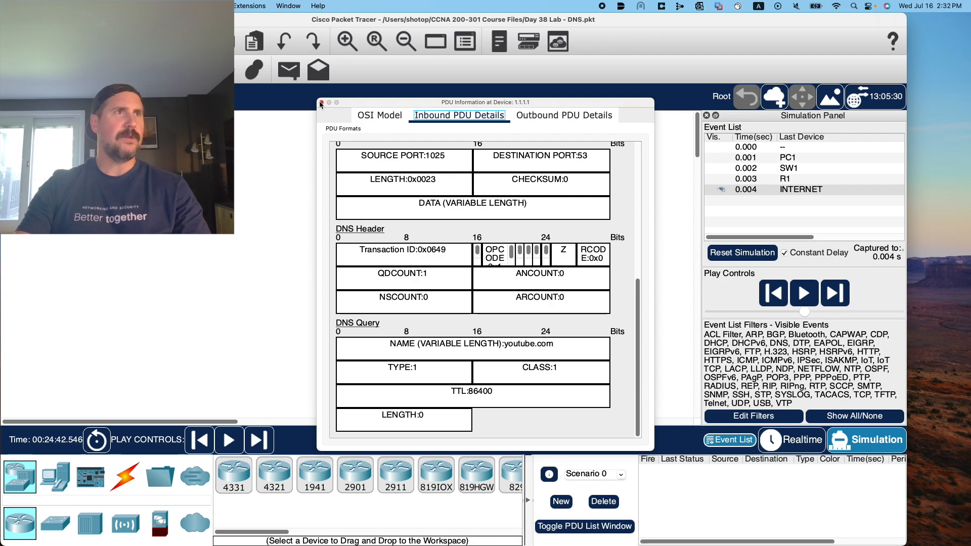
Examine the outbound PDU details at server 1.1.1.1 down to the DNS answer, and close the PDU information.
{"action": "left_click", "coordinate": [563, 116]}
{"action": "scroll", "coordinate": [490, 287], "scroll_direction": "down", "scroll_amount": 5}
{"action": "scroll", "coordinate": [490, 287], "scroll_direction": "down", "scroll_amount": 6}
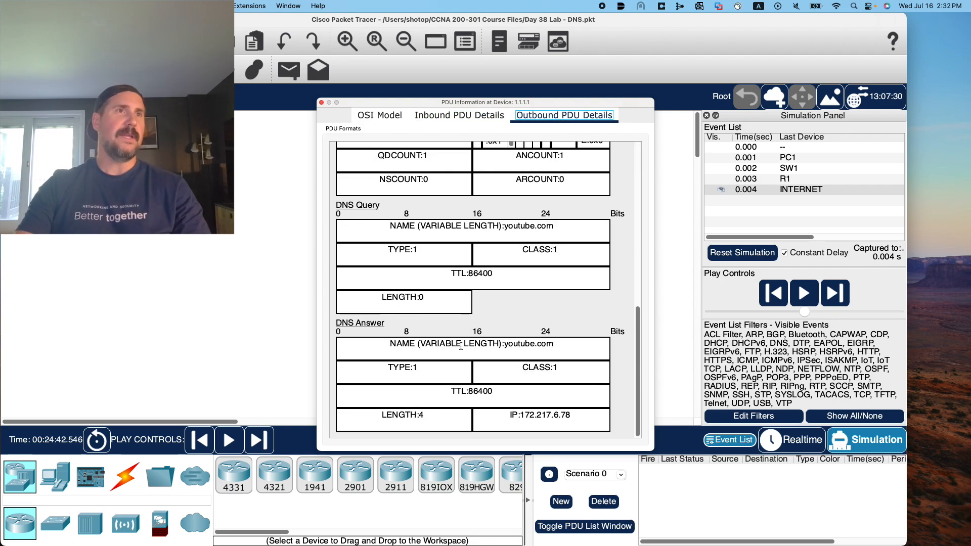
{"action": "left_click", "coordinate": [320, 102]}
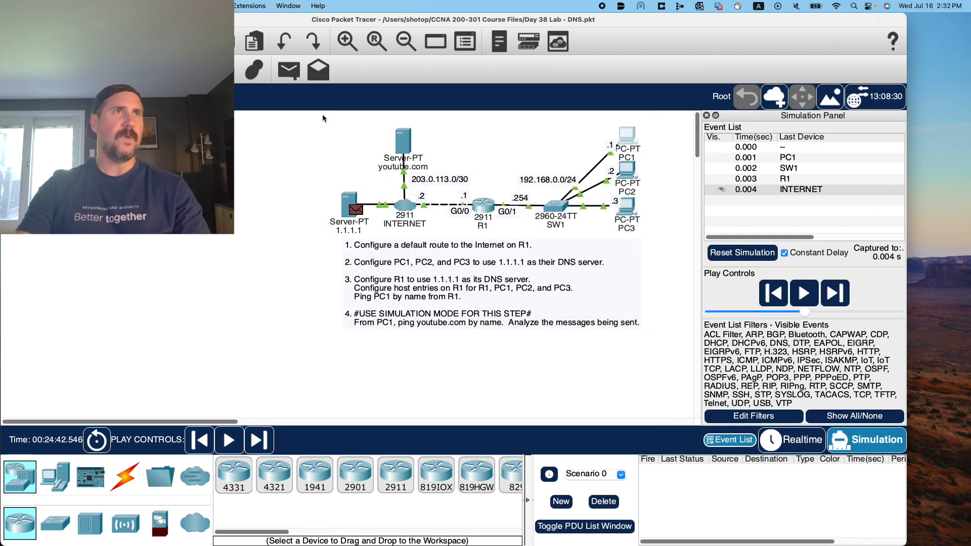
Advance the DNS reply to the INTERNET router and examine its outbound PDU details, highlighting the IP address in the DNS answer.
{"action": "left_click", "coordinate": [835, 292]}
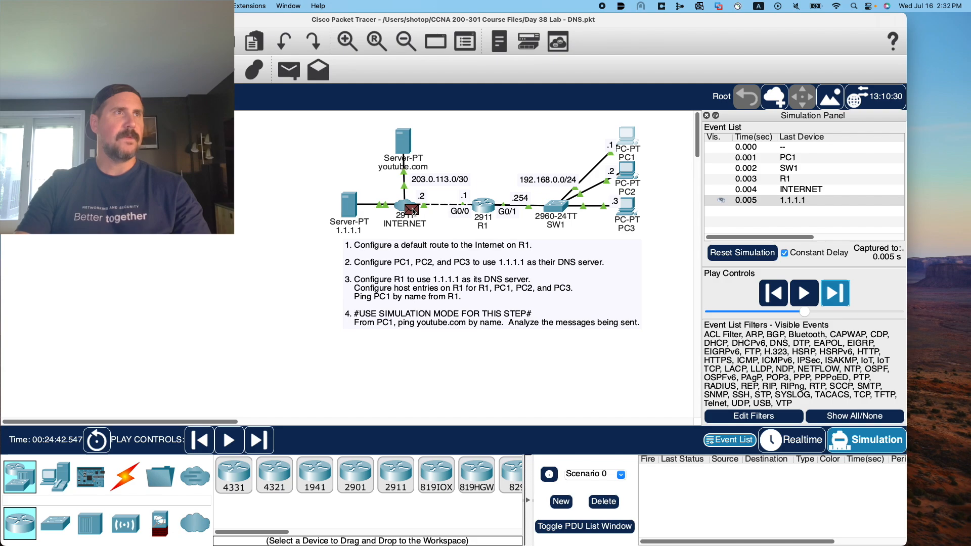
{"action": "left_click", "coordinate": [412, 209]}
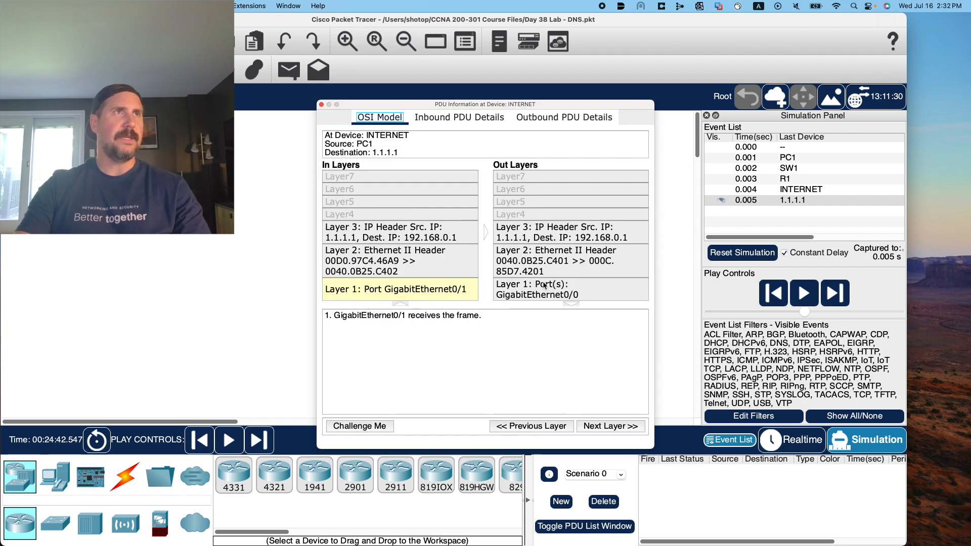
{"action": "left_click", "coordinate": [546, 120]}
{"action": "scroll", "coordinate": [490, 255], "scroll_direction": "down", "scroll_amount": 2}
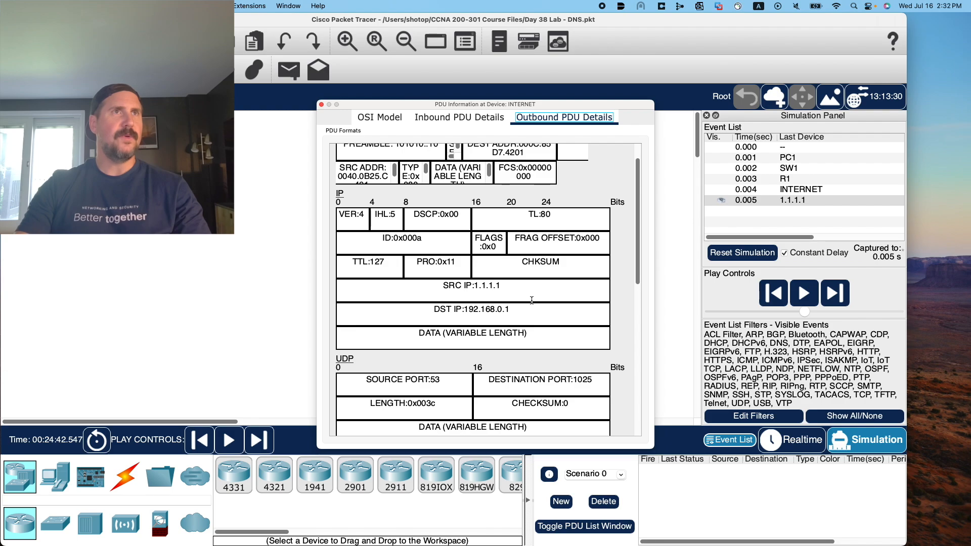
{"action": "scroll", "coordinate": [539, 296], "scroll_direction": "down", "scroll_amount": 5}
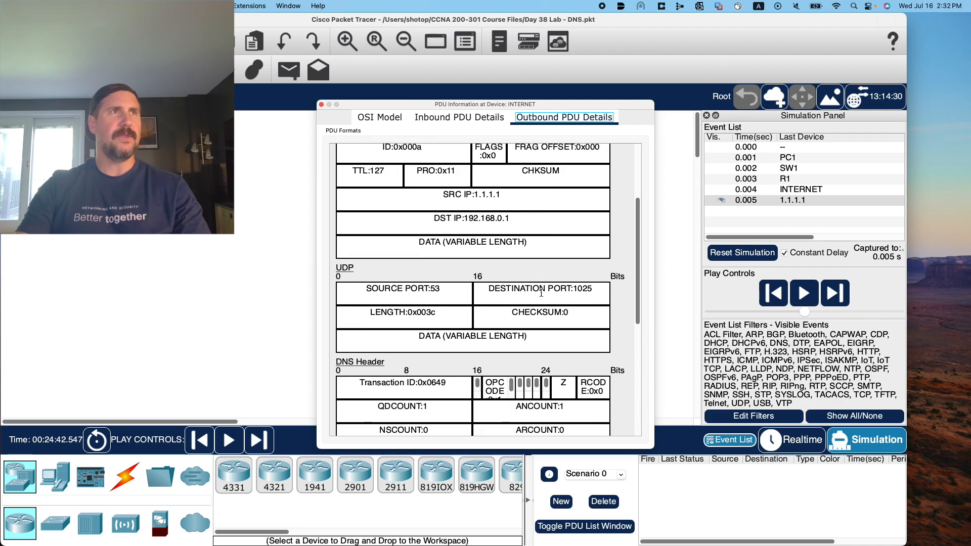
{"action": "scroll", "coordinate": [540, 291], "scroll_direction": "down", "scroll_amount": 3}
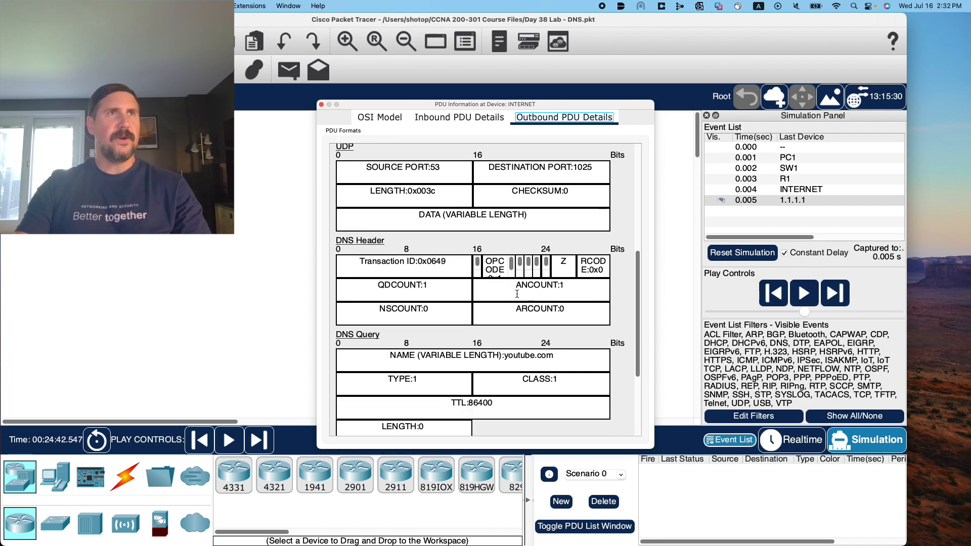
{"action": "scroll", "coordinate": [497, 300], "scroll_direction": "down", "scroll_amount": 2}
{"action": "scroll", "coordinate": [499, 297], "scroll_direction": "down", "scroll_amount": 1}
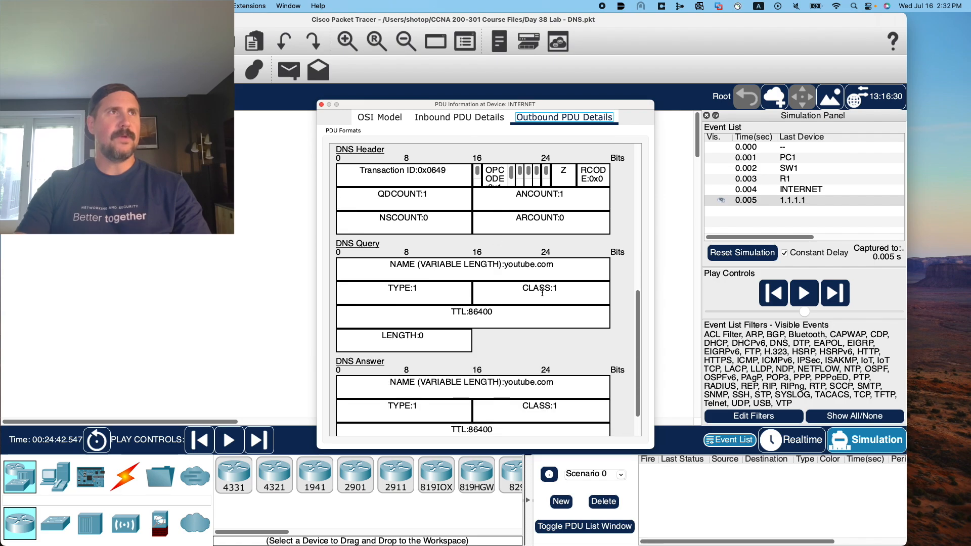
{"action": "scroll", "coordinate": [529, 290], "scroll_direction": "down", "scroll_amount": 2}
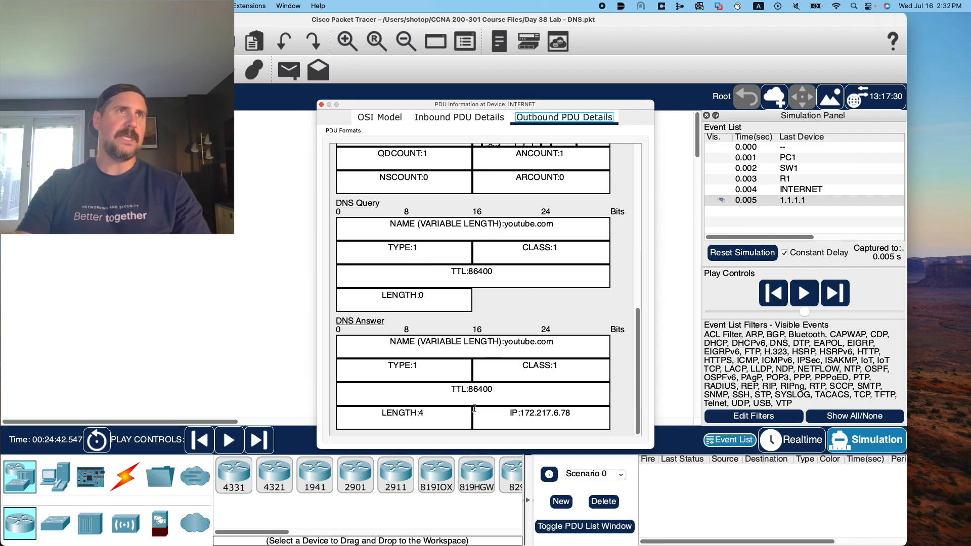
{"action": "left_click_drag", "start_coordinate": [507, 413], "coordinate": [577, 412]}
{"action": "left_click", "coordinate": [546, 393]}
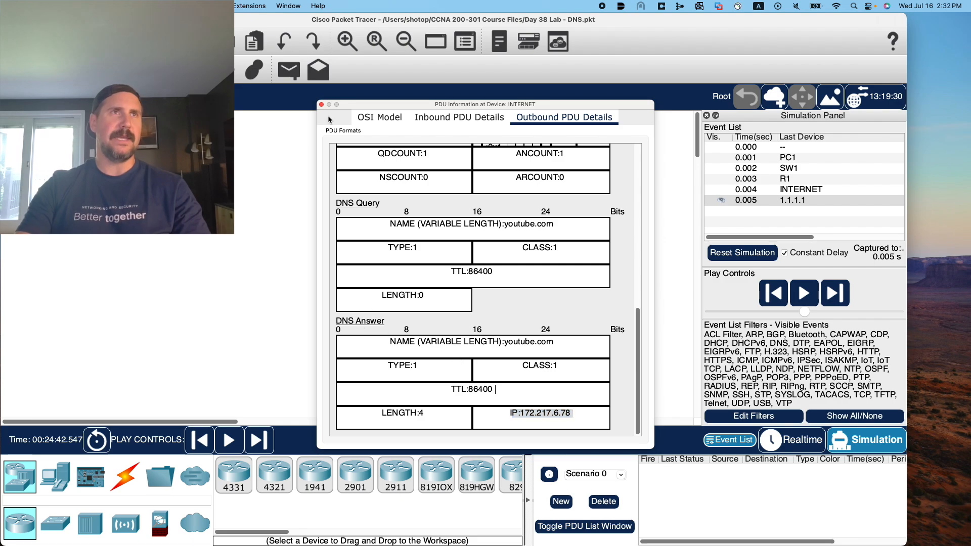
Review the reply's inbound PDU details at the INTERNET router down to the DNS answer, and close the PDU information.
{"action": "left_click", "coordinate": [458, 117]}
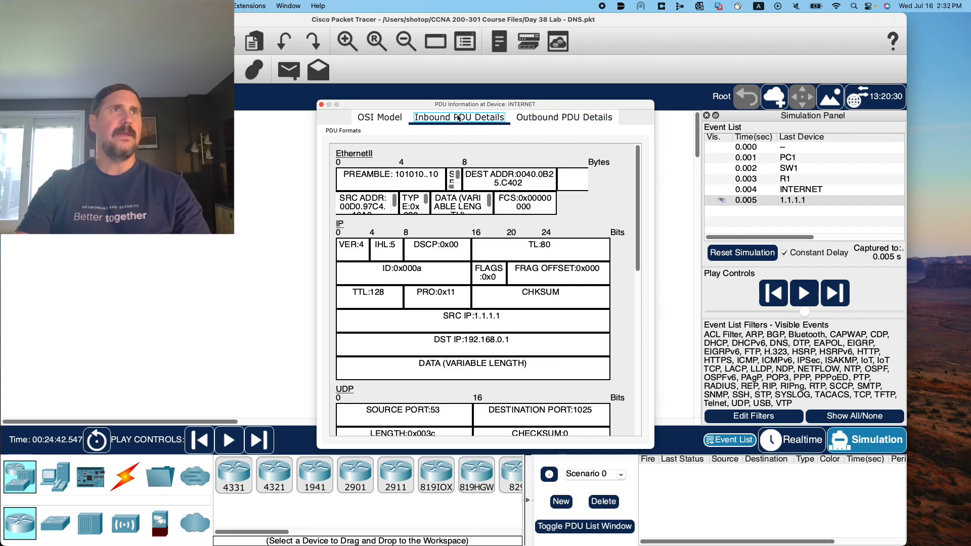
{"action": "scroll", "coordinate": [464, 292], "scroll_direction": "down", "scroll_amount": 5}
{"action": "scroll", "coordinate": [463, 292], "scroll_direction": "down", "scroll_amount": 5}
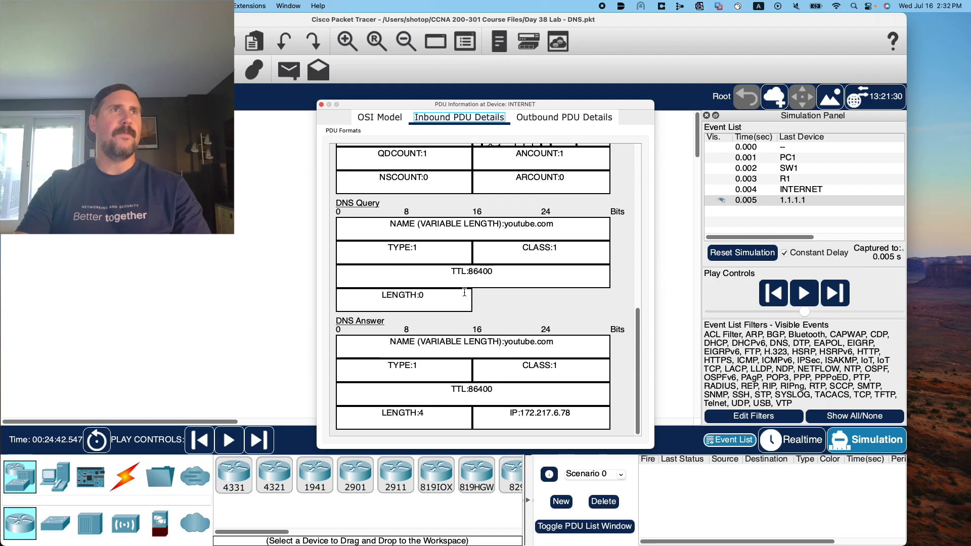
{"action": "left_click", "coordinate": [322, 104]}
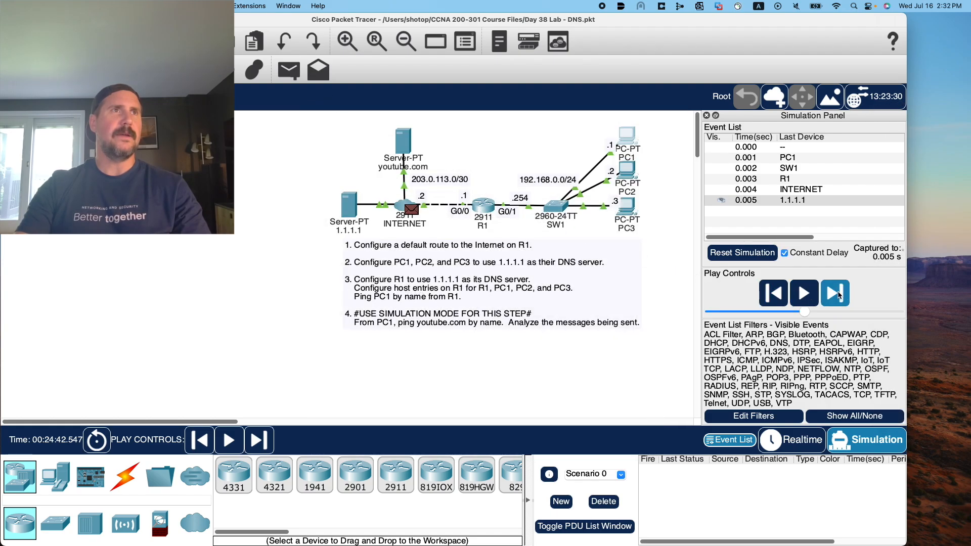
Advance the simulation one event to bring the DNS reply to R1, and check the packet's source and type there.
{"action": "left_click", "coordinate": [835, 295]}
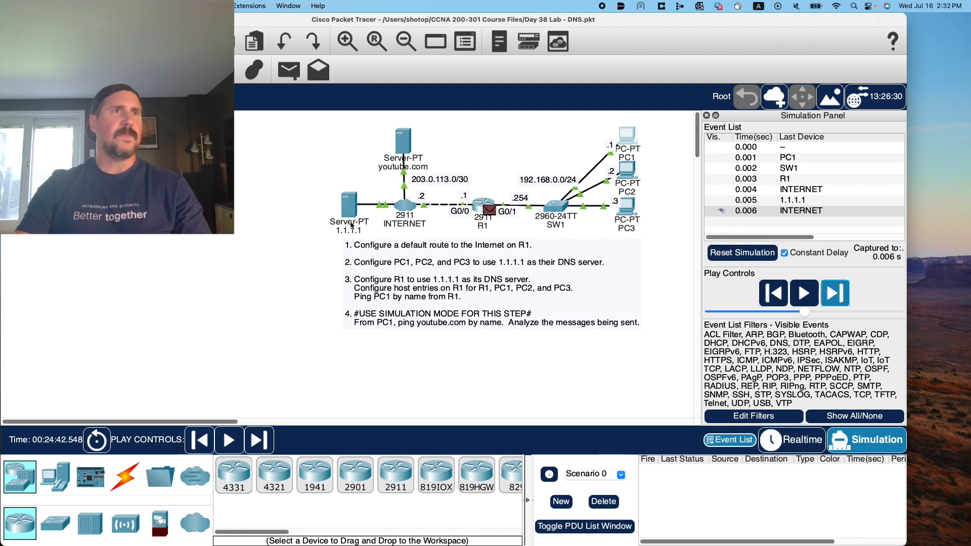
{"action": "mouse_move", "coordinate": [352, 224]}
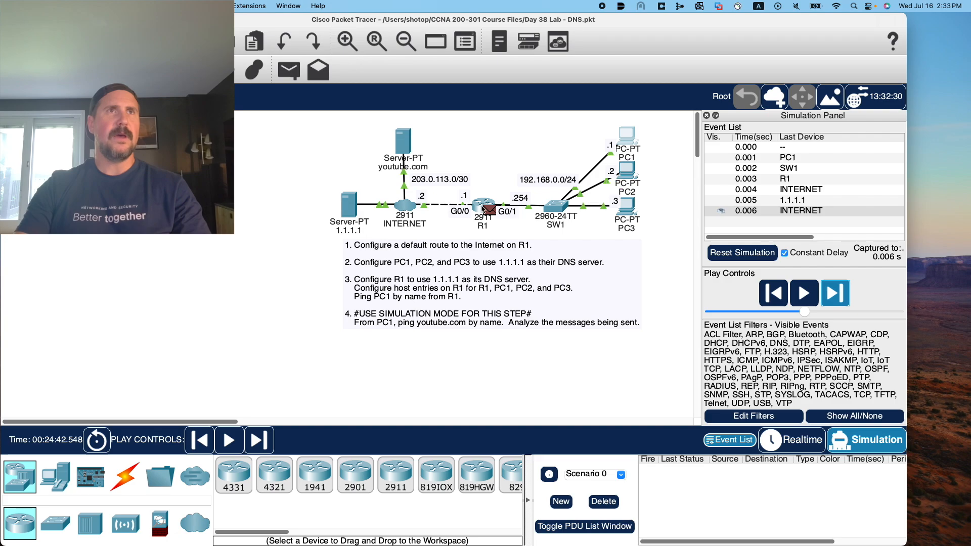
{"action": "mouse_move", "coordinate": [491, 212]}
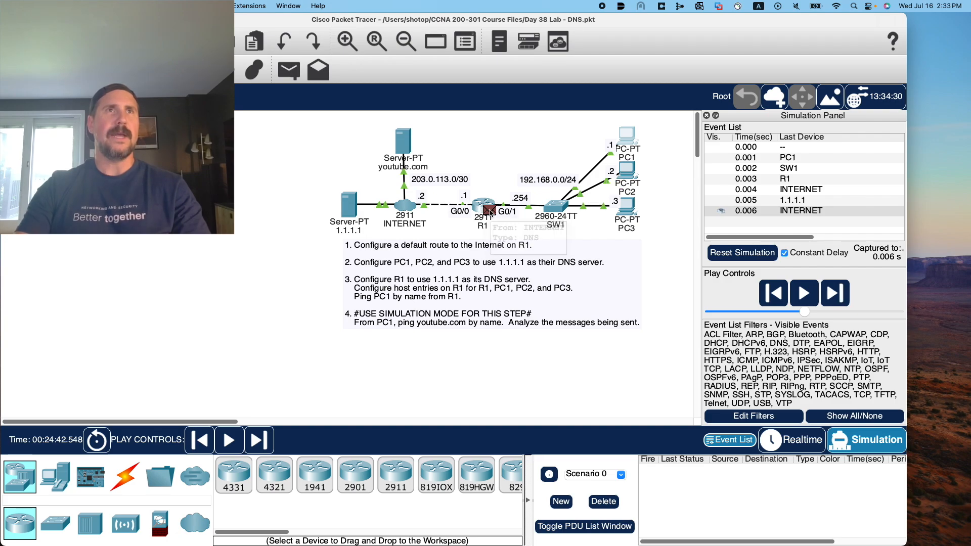
Examine the DNS reply's outbound PDU details at R1 down to the DNS answer, and close the PDU information.
{"action": "left_click", "coordinate": [490, 211]}
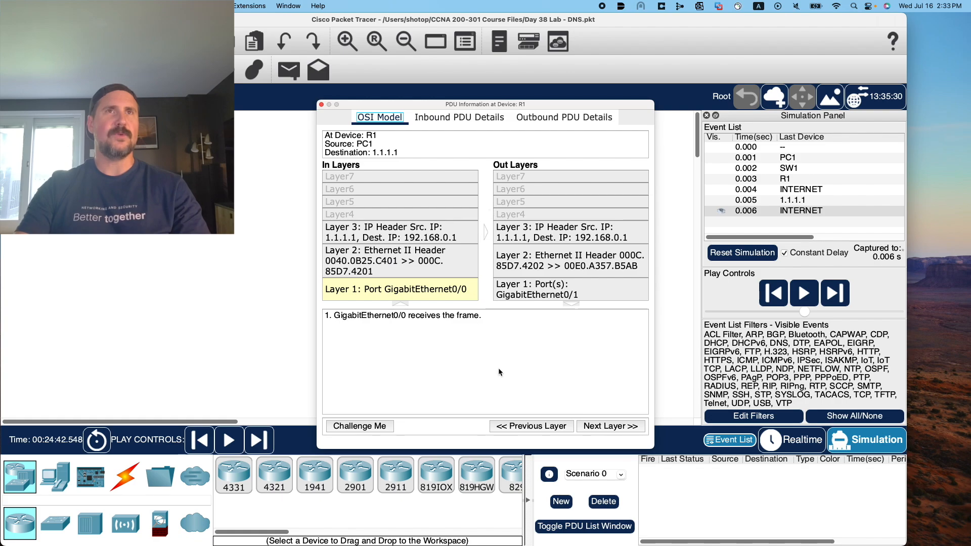
{"action": "left_click", "coordinate": [564, 117]}
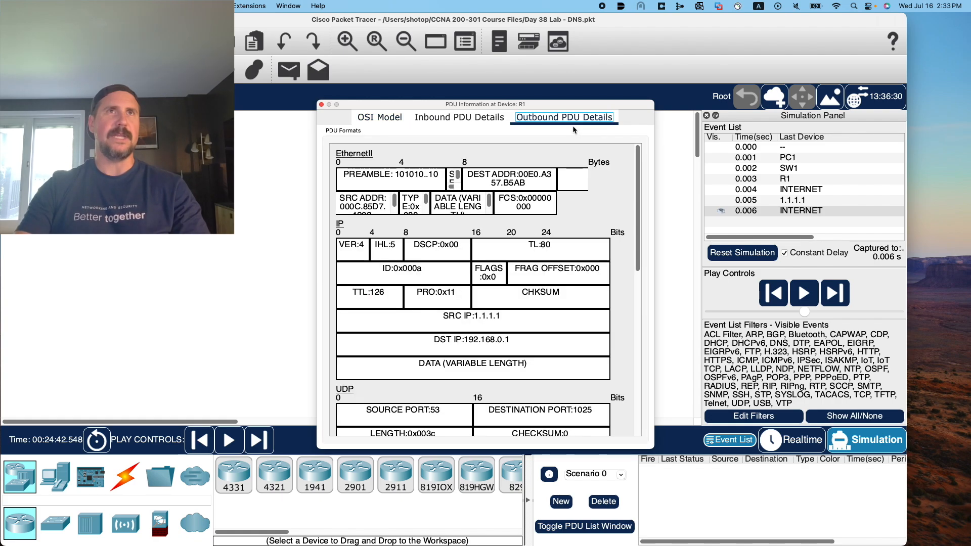
{"action": "scroll", "coordinate": [499, 301], "scroll_direction": "down", "scroll_amount": 10}
{"action": "scroll", "coordinate": [500, 302], "scroll_direction": "down", "scroll_amount": 5}
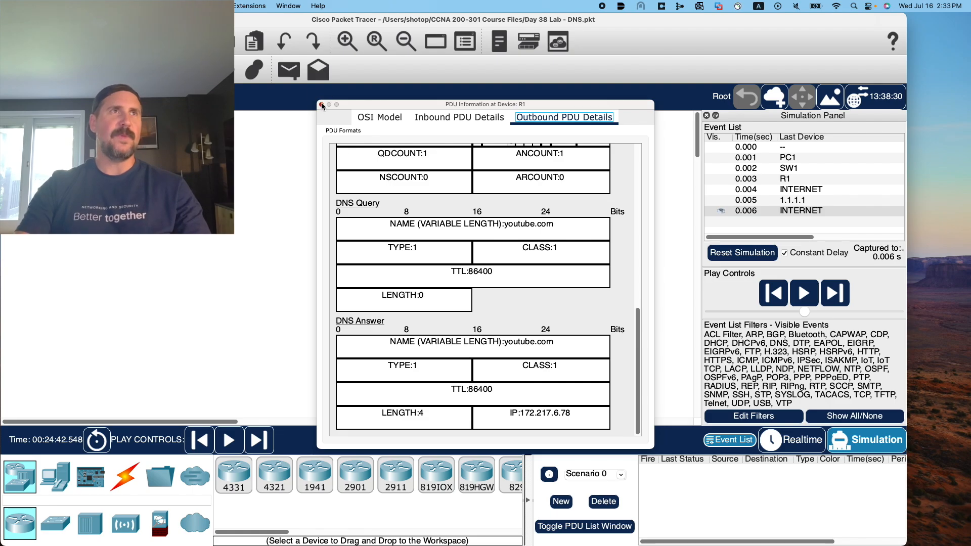
{"action": "left_click", "coordinate": [321, 104]}
Advance the DNS reply through SW1 to PC1, and check the message types of the captured events.
{"action": "left_click", "coordinate": [833, 303]}
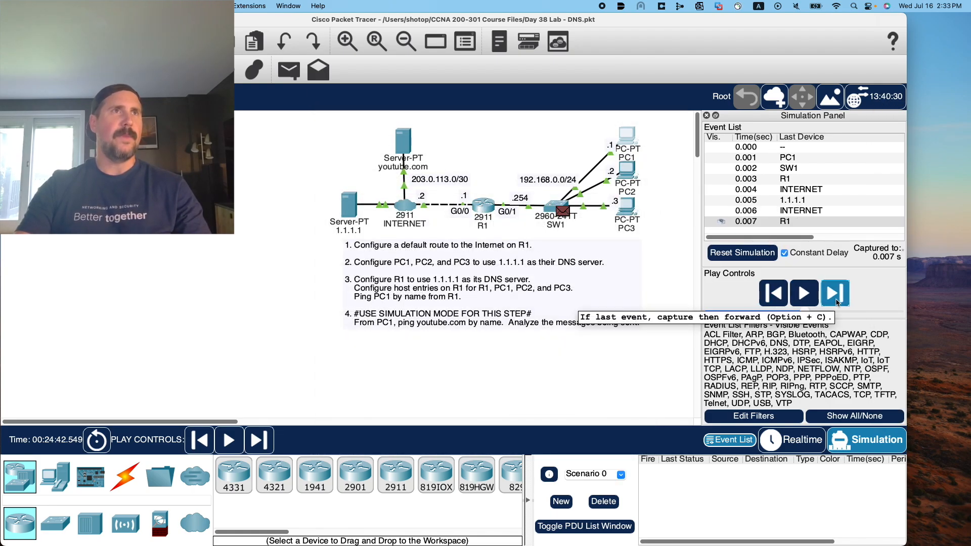
{"action": "left_click", "coordinate": [836, 302]}
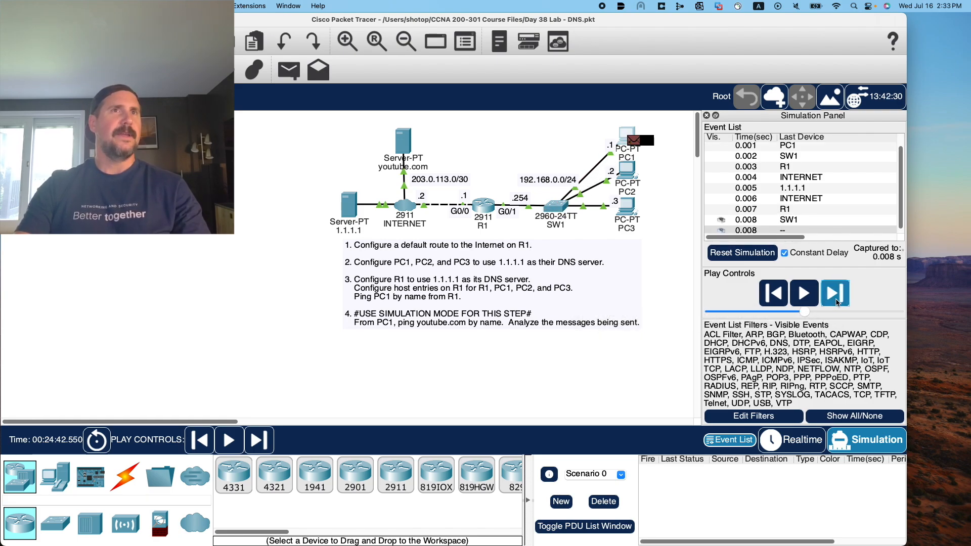
{"action": "scroll", "coordinate": [820, 200], "scroll_direction": "down", "scroll_amount": 1}
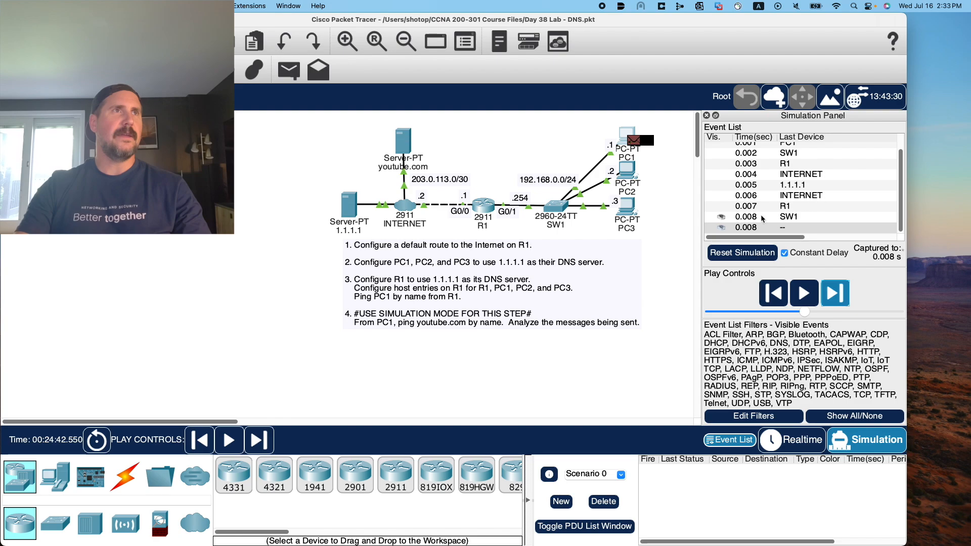
{"action": "left_click", "coordinate": [778, 227]}
{"action": "left_click_drag", "start_coordinate": [781, 237], "coordinate": [897, 237]}
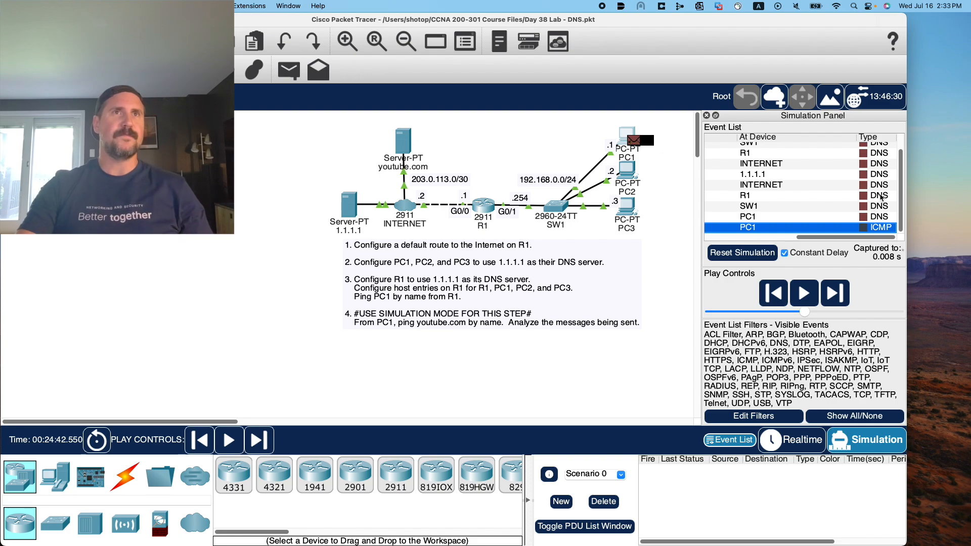
{"action": "scroll", "coordinate": [881, 198], "scroll_direction": "up", "scroll_amount": 1}
{"action": "scroll", "coordinate": [893, 187], "scroll_direction": "down", "scroll_amount": 1}
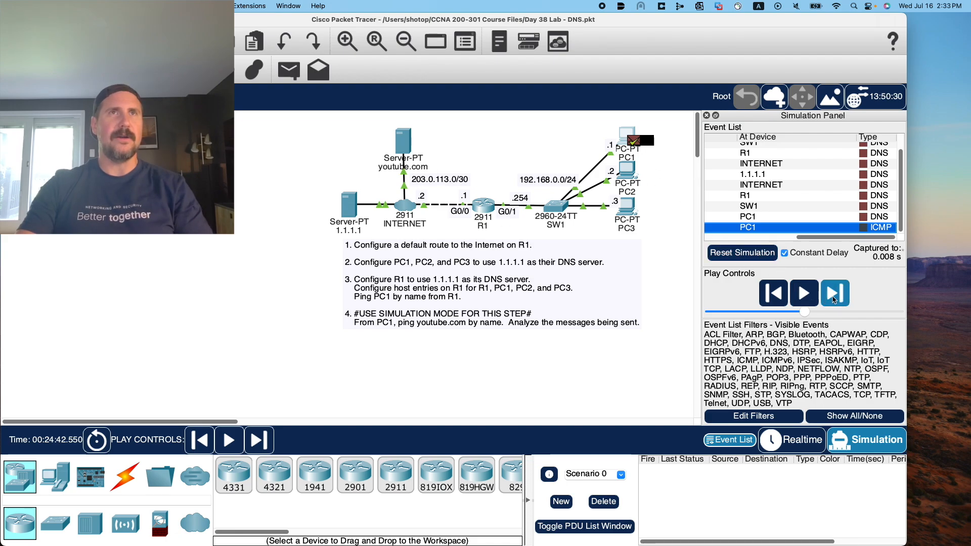
Advance PC1's ICMP echo request event by event through SW1, R1 and INTERNET to the youtube.com server.
{"action": "left_click", "coordinate": [840, 298]}
{"action": "left_click", "coordinate": [840, 298]}
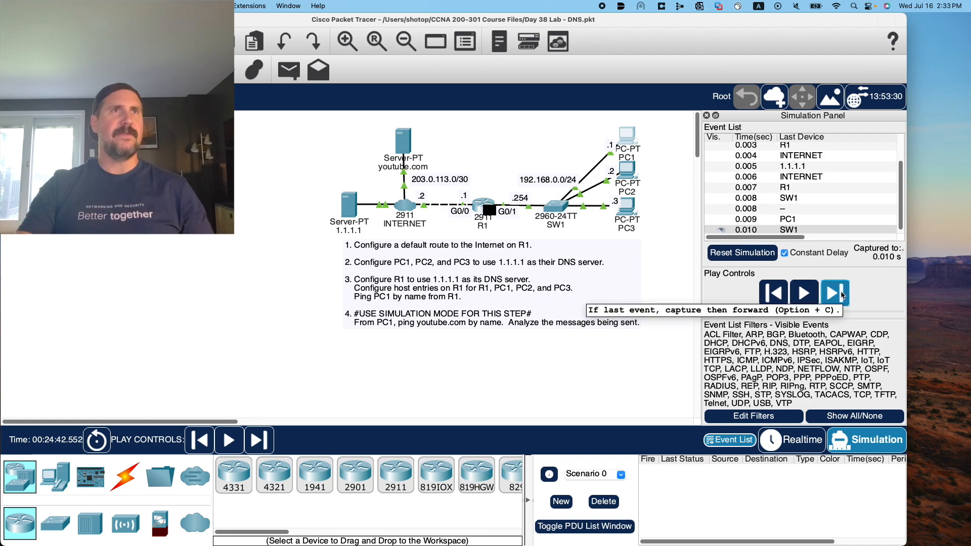
{"action": "left_click", "coordinate": [835, 293]}
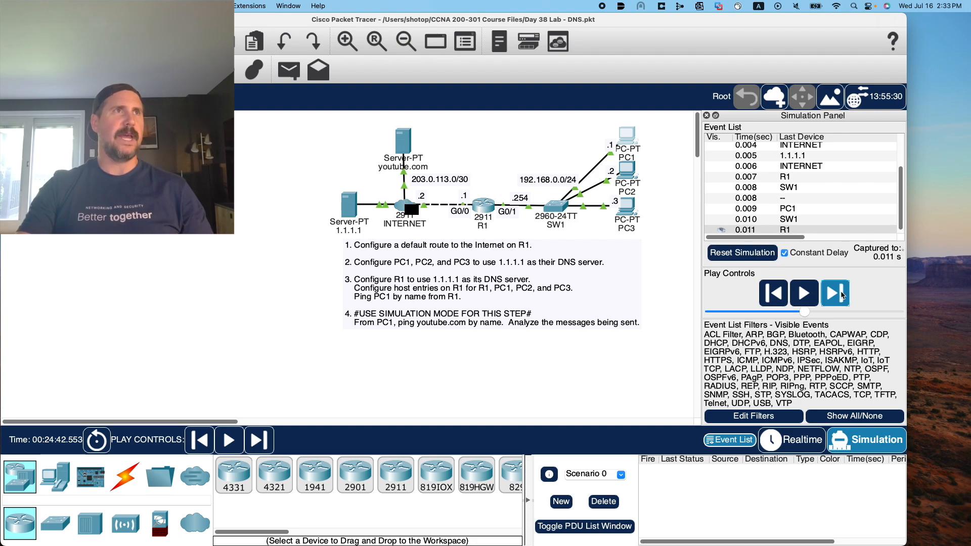
{"action": "left_click", "coordinate": [841, 295]}
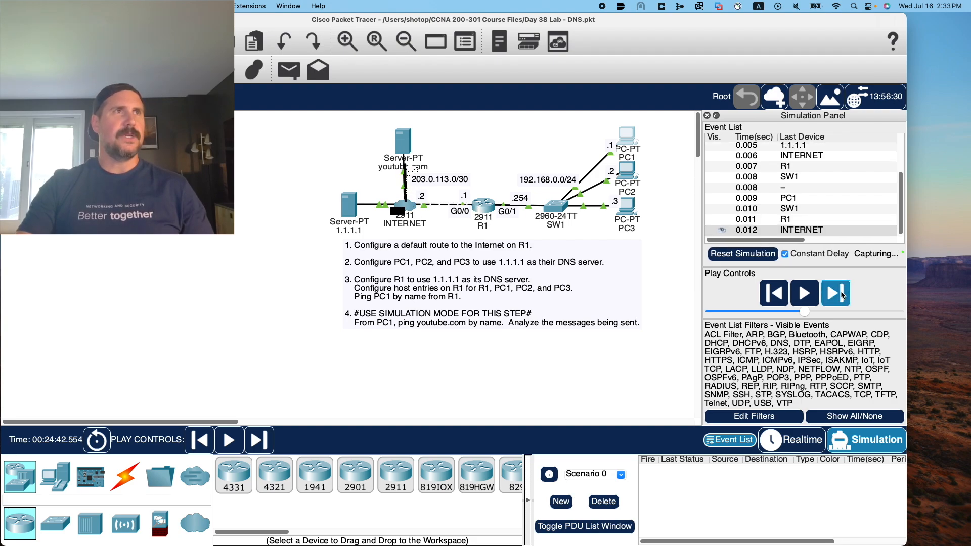
{"action": "scroll", "coordinate": [862, 172], "scroll_direction": "down", "scroll_amount": 1}
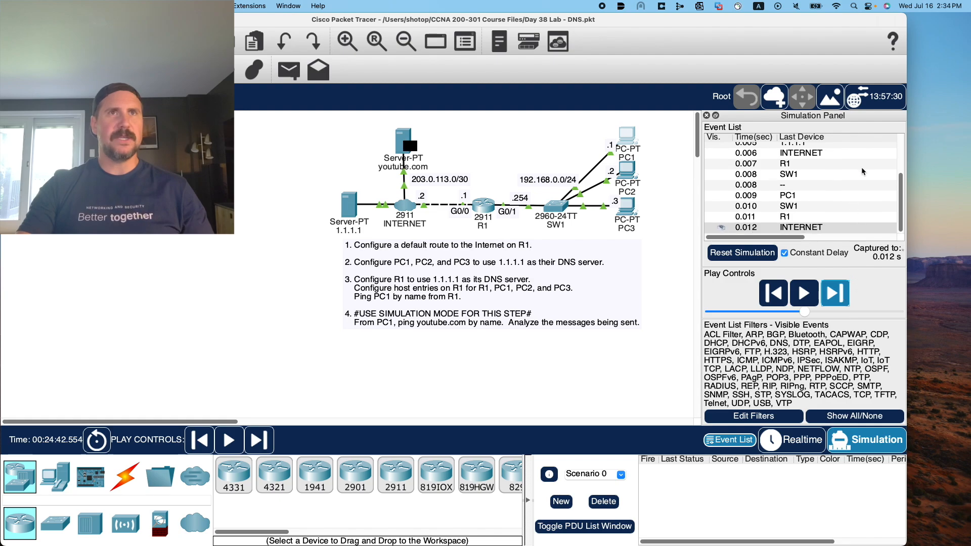
Advance the echo reply from youtube.com through INTERNET to R1, and check the event types.
{"action": "left_click", "coordinate": [835, 294]}
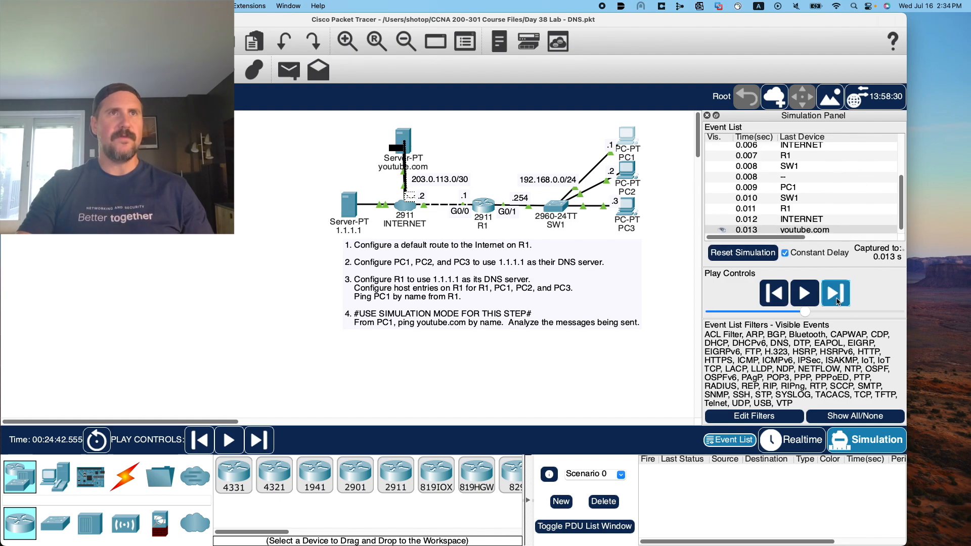
{"action": "left_click", "coordinate": [836, 297]}
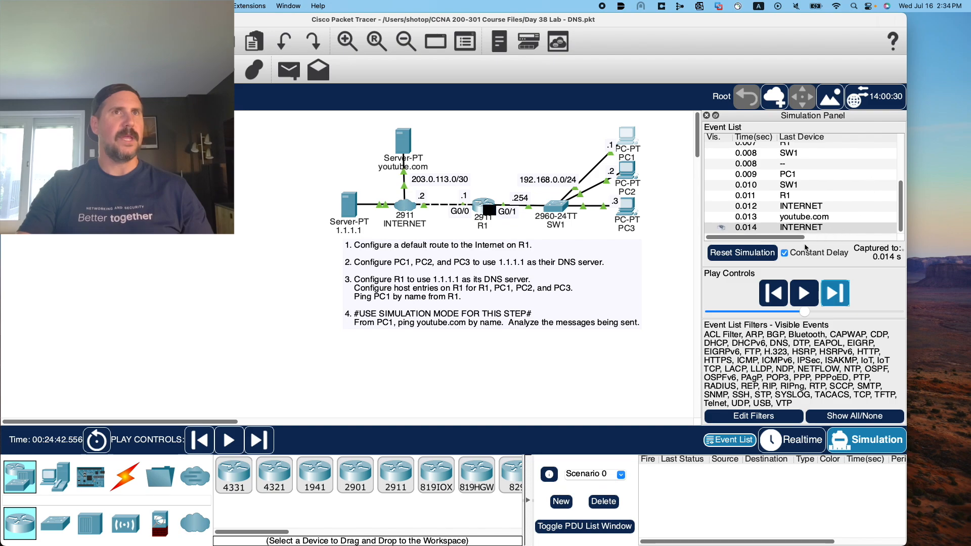
{"action": "left_click_drag", "start_coordinate": [796, 237], "coordinate": [903, 235]}
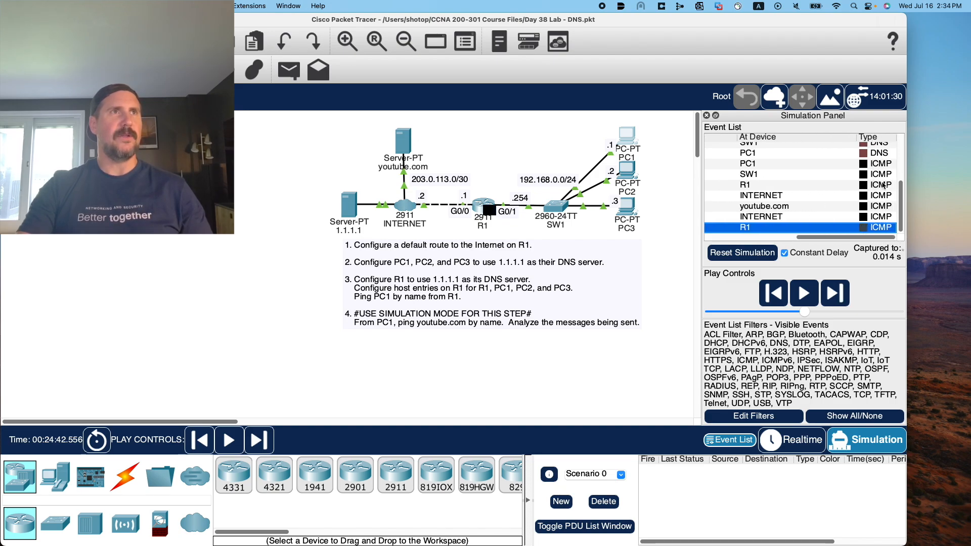
Advance the echo reply through SW1 to PC1, continuing to PC1's next ping event.
{"action": "left_click", "coordinate": [838, 299]}
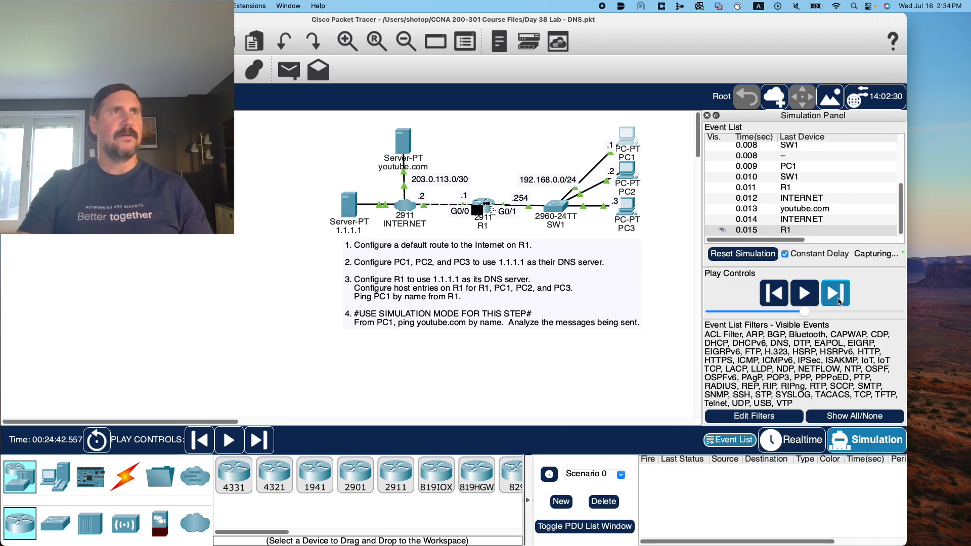
{"action": "left_click", "coordinate": [837, 299]}
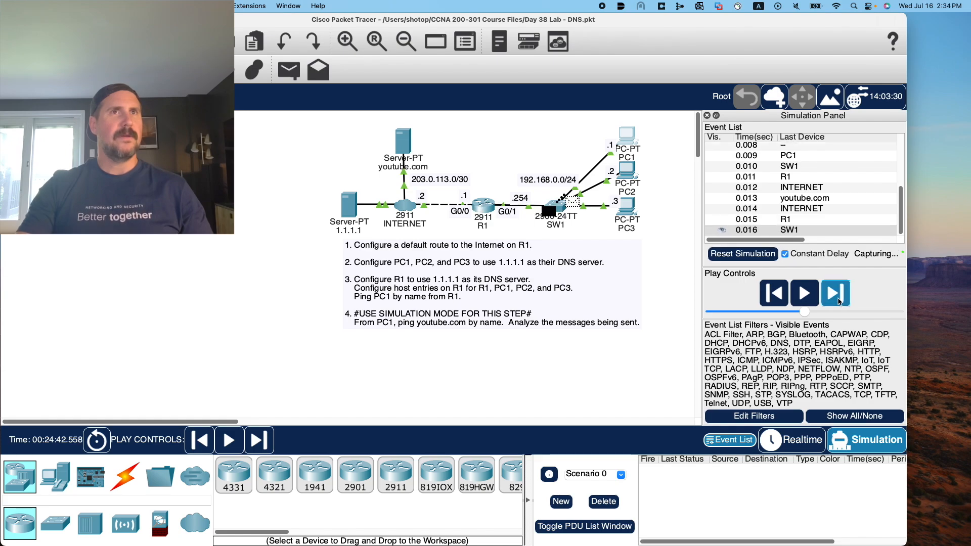
{"action": "left_click", "coordinate": [838, 299]}
{"action": "left_click", "coordinate": [838, 299]}
Play the remaining ping exchanges automatically, raising the play speed to nearly the maximum.
{"action": "left_click", "coordinate": [811, 297]}
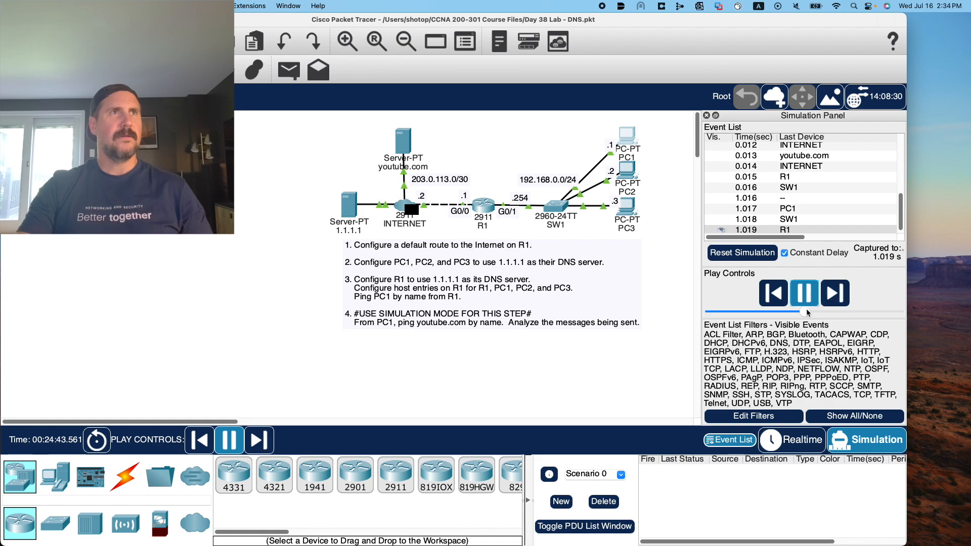
{"action": "left_click_drag", "start_coordinate": [806, 312], "coordinate": [853, 312]}
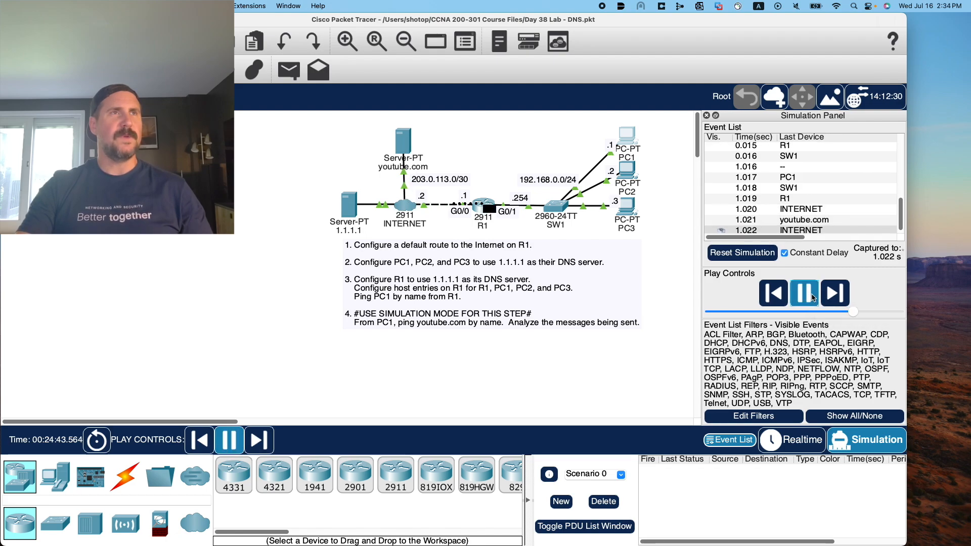
{"action": "left_click", "coordinate": [813, 298]}
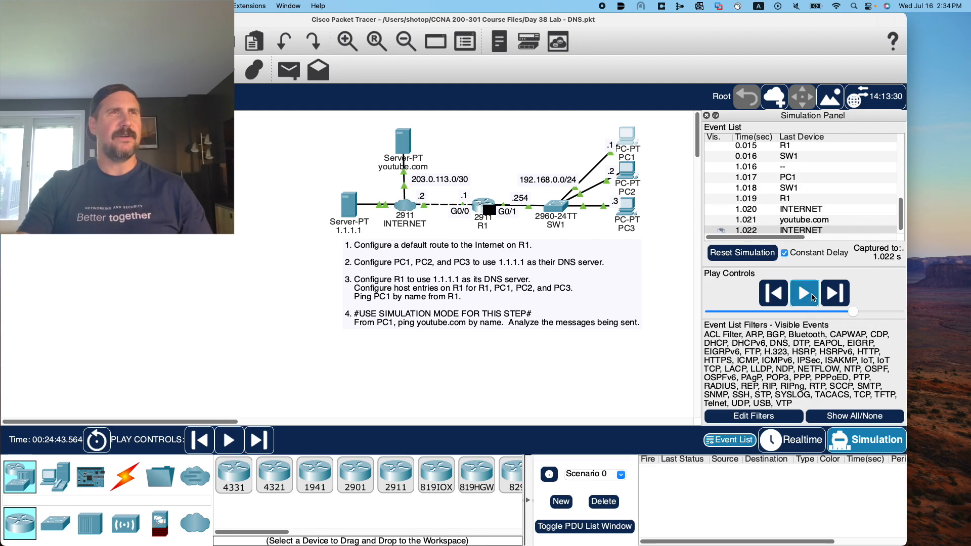
{"action": "left_click", "coordinate": [813, 298]}
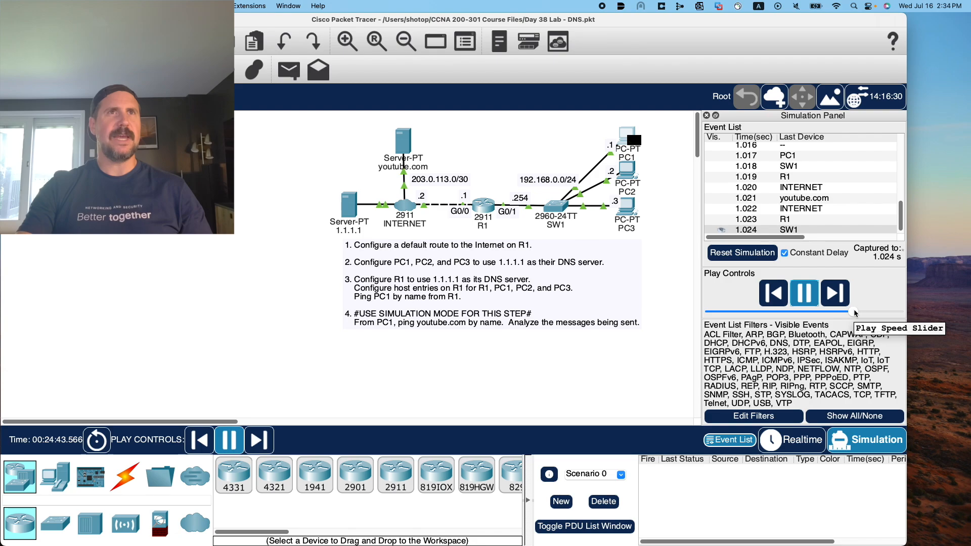
{"action": "left_click_drag", "start_coordinate": [854, 313], "coordinate": [895, 312]}
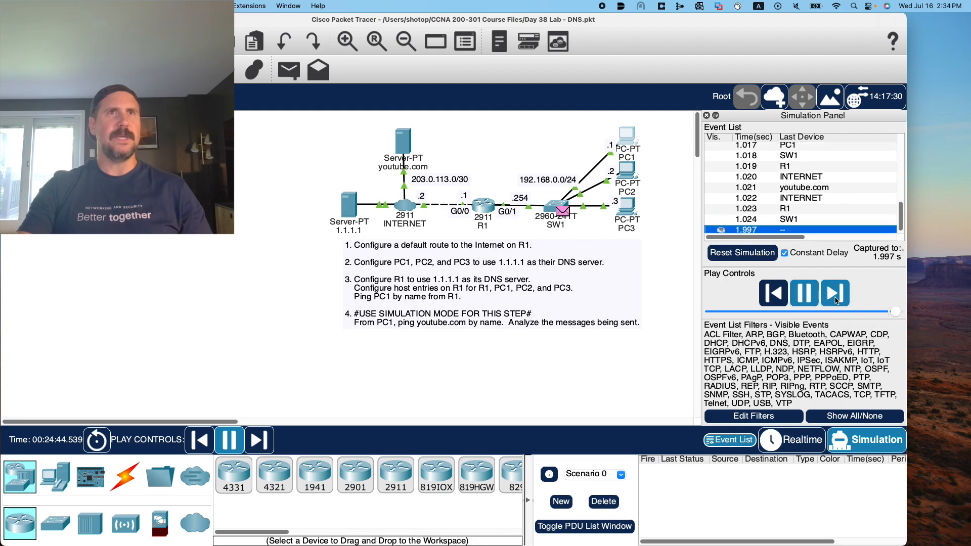
{"action": "left_click", "coordinate": [804, 294]}
{"action": "left_click", "coordinate": [805, 293]}
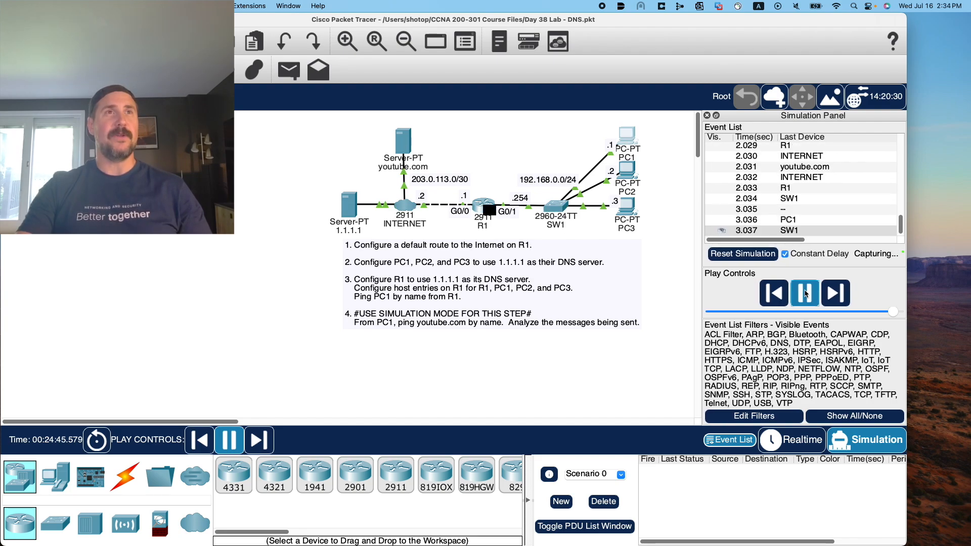
Review the device and message type of the captured events, going from the latest ones back to the ICMP exchange.
{"action": "left_click_drag", "start_coordinate": [795, 239], "coordinate": [859, 237]}
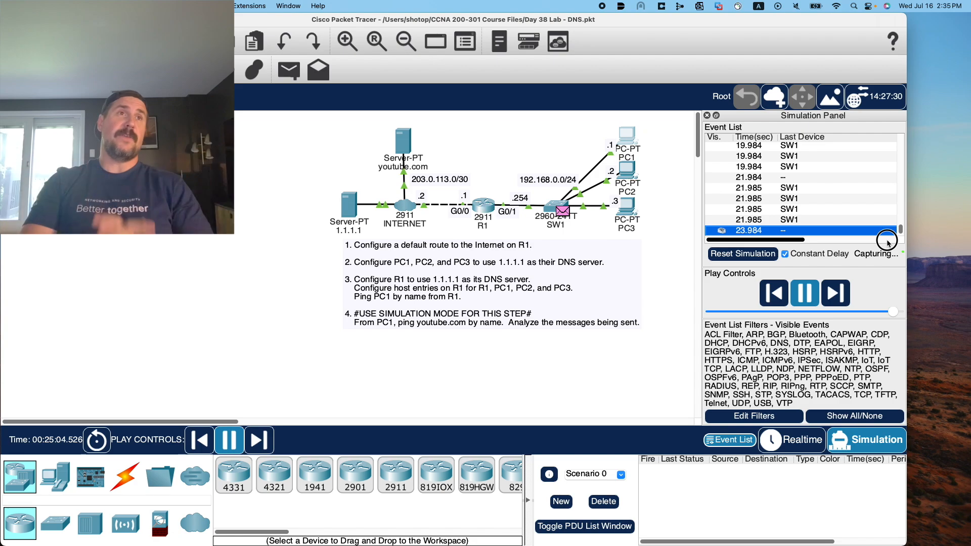
{"action": "scroll", "coordinate": [882, 239], "scroll_direction": "right", "scroll_amount": 5}
{"action": "scroll", "coordinate": [880, 237], "scroll_direction": "left", "scroll_amount": 5}
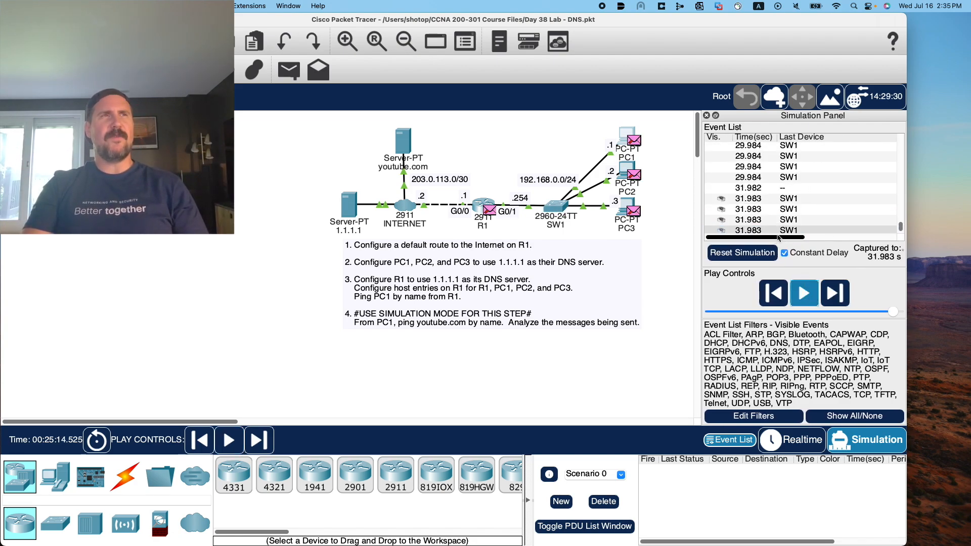
{"action": "scroll", "coordinate": [869, 225], "scroll_direction": "right", "scroll_amount": 5}
{"action": "scroll", "coordinate": [867, 223], "scroll_direction": "up", "scroll_amount": 2}
{"action": "scroll", "coordinate": [868, 222], "scroll_direction": "up", "scroll_amount": 5}
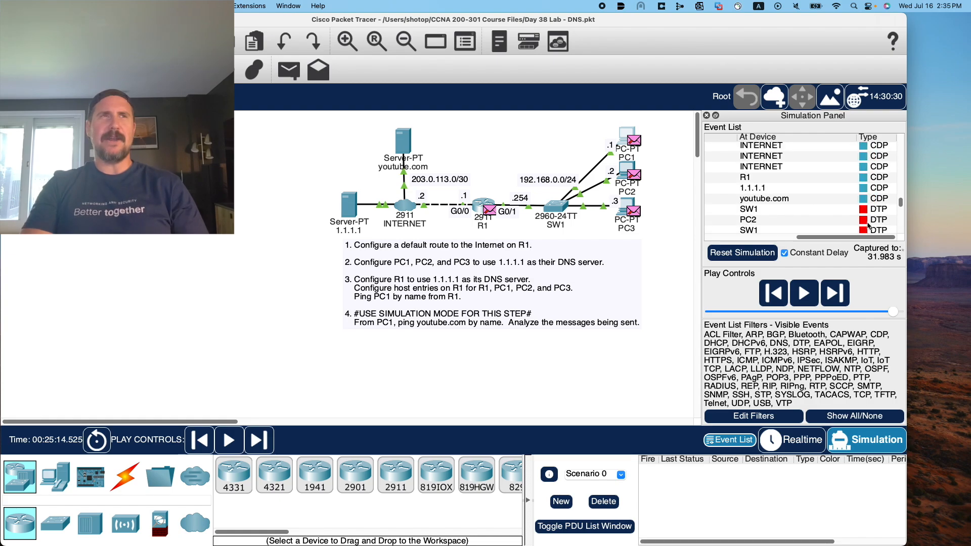
{"action": "scroll", "coordinate": [841, 220], "scroll_direction": "up", "scroll_amount": 5}
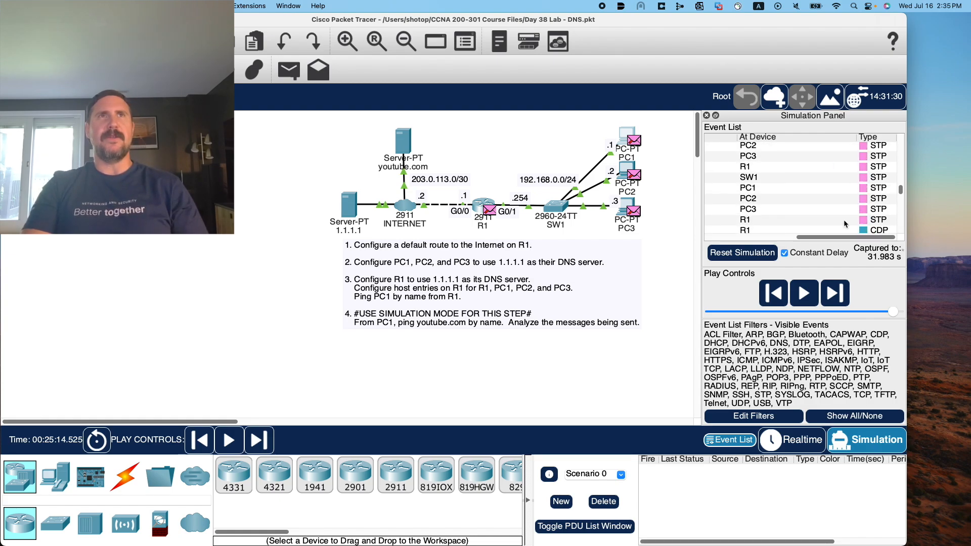
{"action": "scroll", "coordinate": [845, 225], "scroll_direction": "up", "scroll_amount": 10}
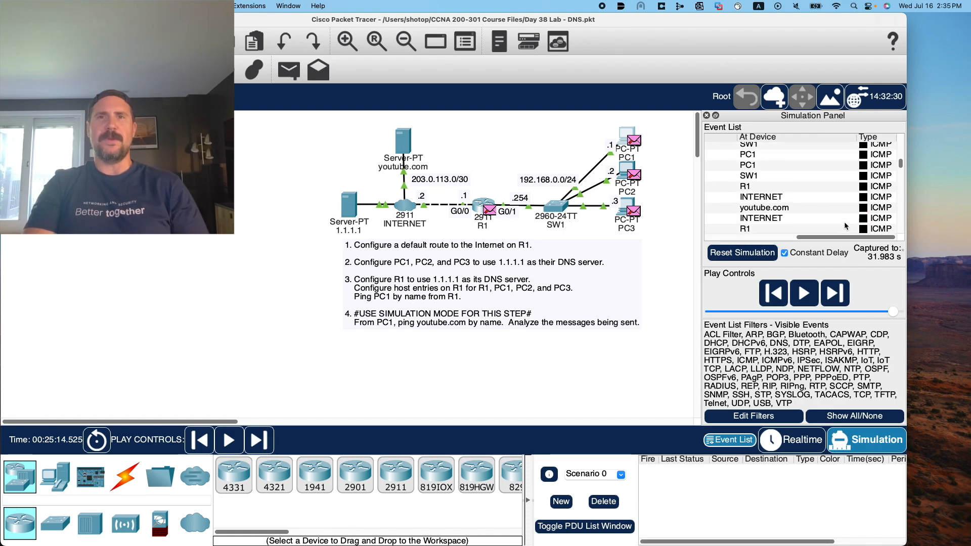
{"action": "scroll", "coordinate": [846, 229], "scroll_direction": "up", "scroll_amount": 5}
Examine the STP events captured after the ping exchange in the event list.
{"action": "scroll", "coordinate": [845, 229], "scroll_direction": "down", "scroll_amount": 15}
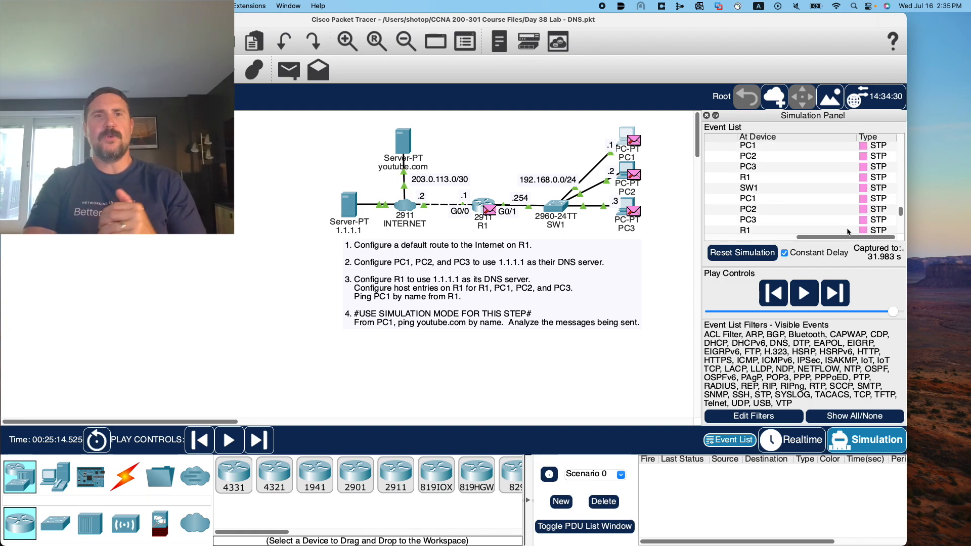
{"action": "left_click", "coordinate": [847, 230]}
{"action": "scroll", "coordinate": [847, 236], "scroll_direction": "left", "scroll_amount": 3}
{"action": "scroll", "coordinate": [847, 236], "scroll_direction": "right", "scroll_amount": 3}
{"action": "scroll", "coordinate": [868, 202], "scroll_direction": "up", "scroll_amount": 2}
{"action": "scroll", "coordinate": [869, 202], "scroll_direction": "down", "scroll_amount": 1}
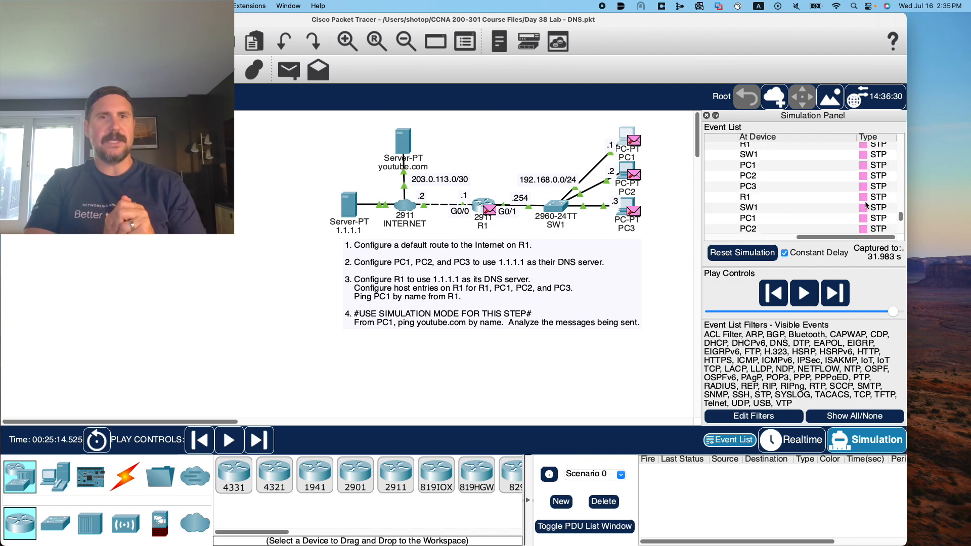